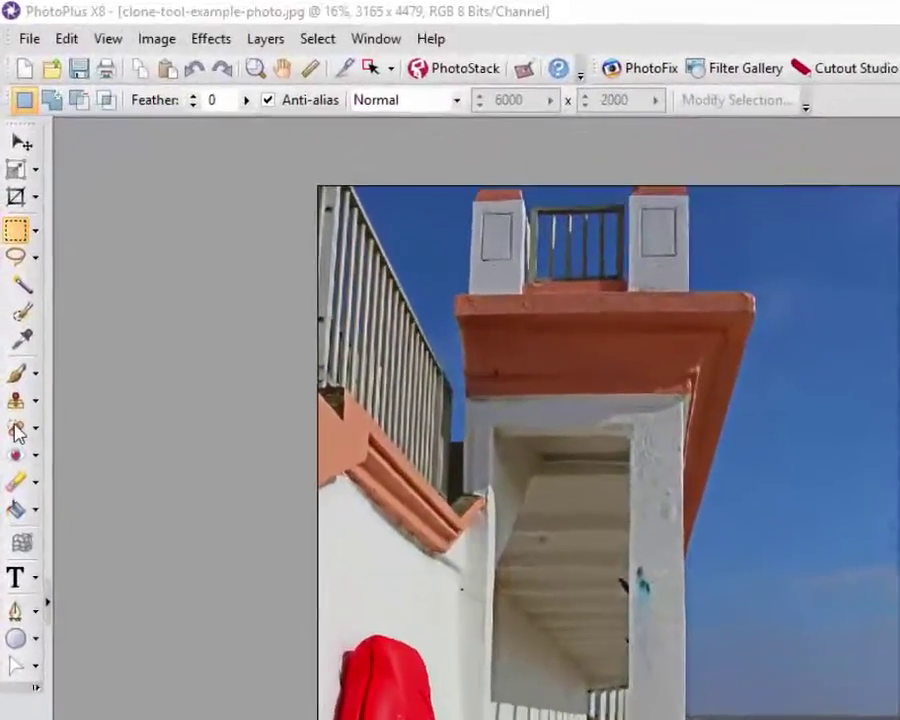
left_click(29, 352)
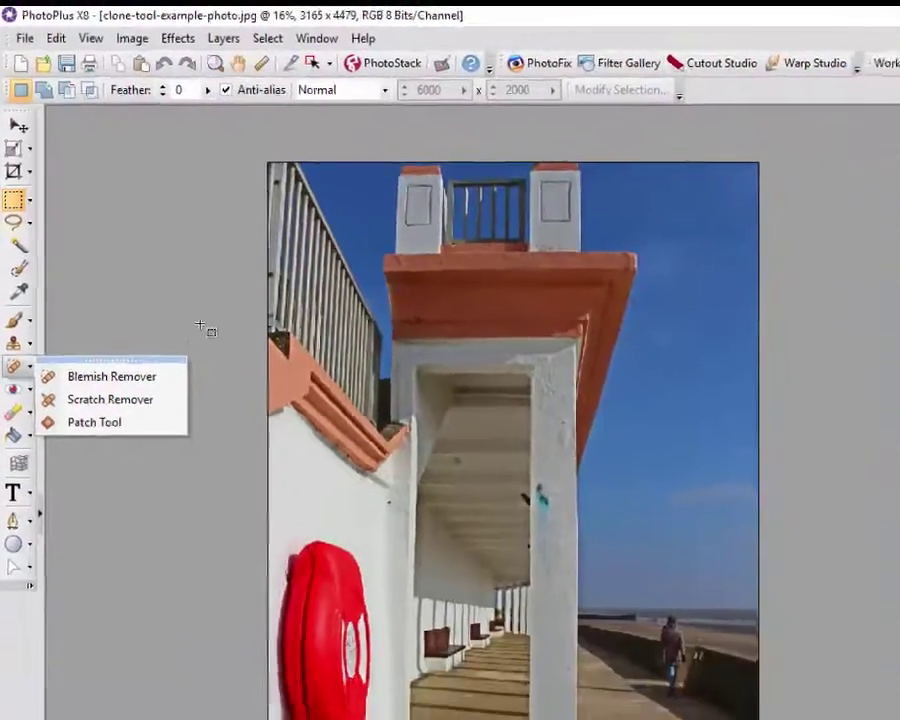
left_click(200, 327)
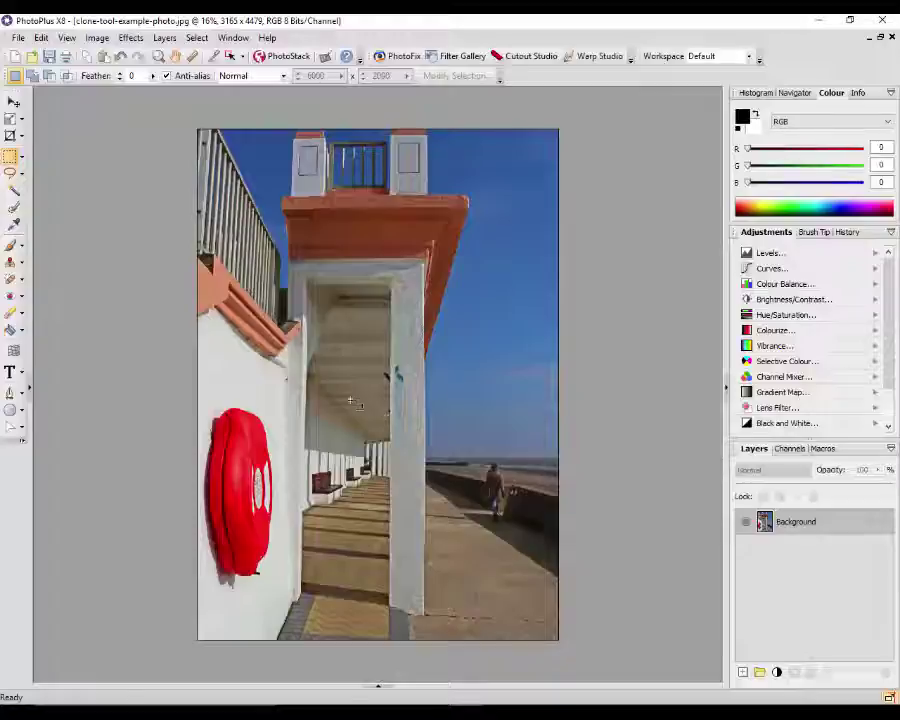
Step: Clone the dark ceiling mark onto a clean area of the same beam with the Clone Tool
scroll(345, 397, "up", 5)
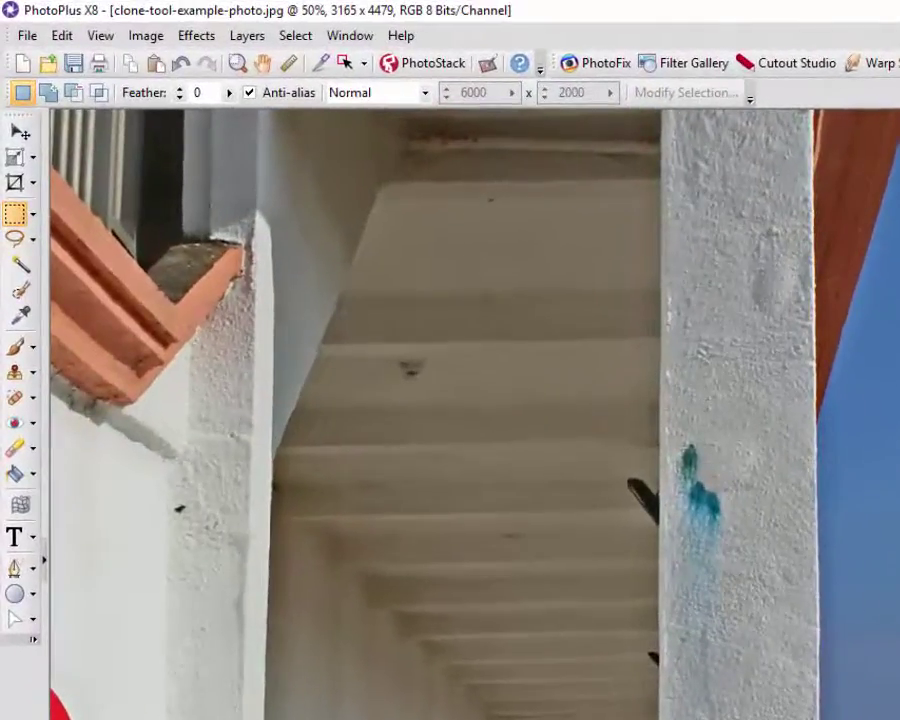
scroll(458, 678, "up", 5)
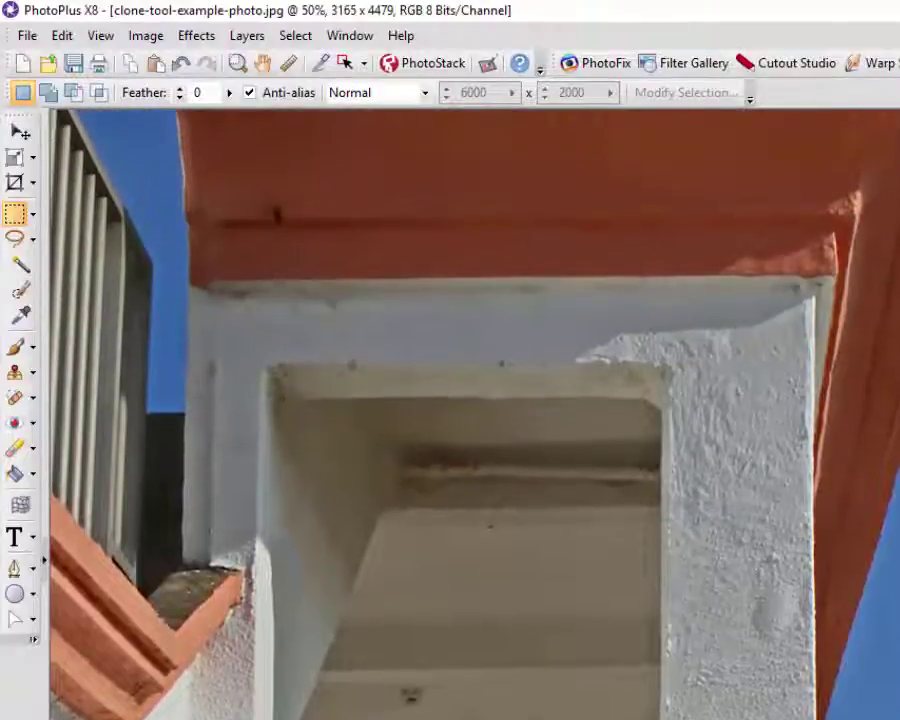
scroll(305, 706, "up", 1)
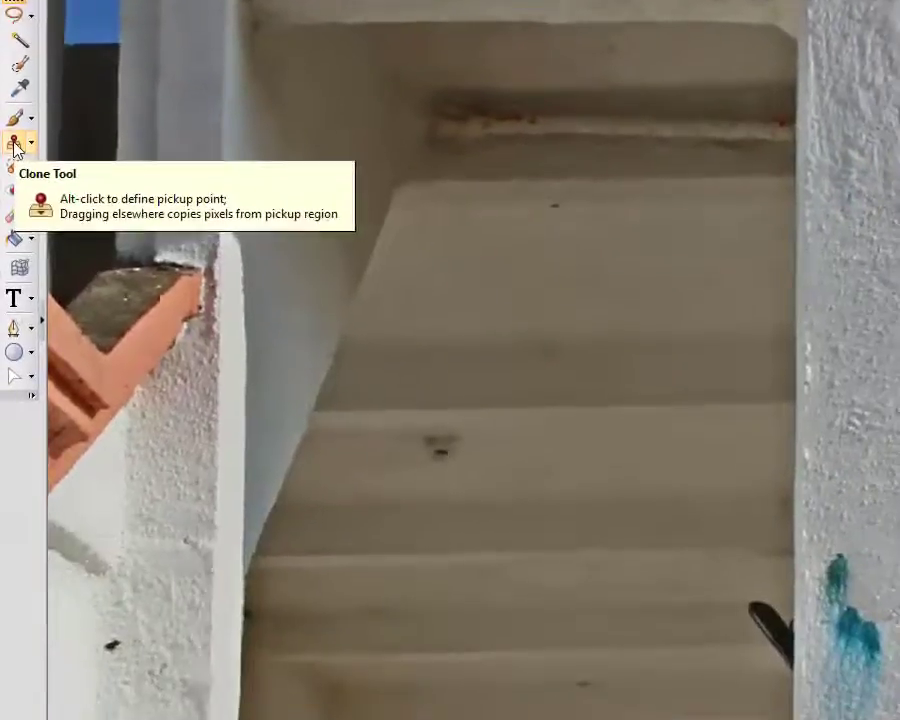
left_click(15, 372)
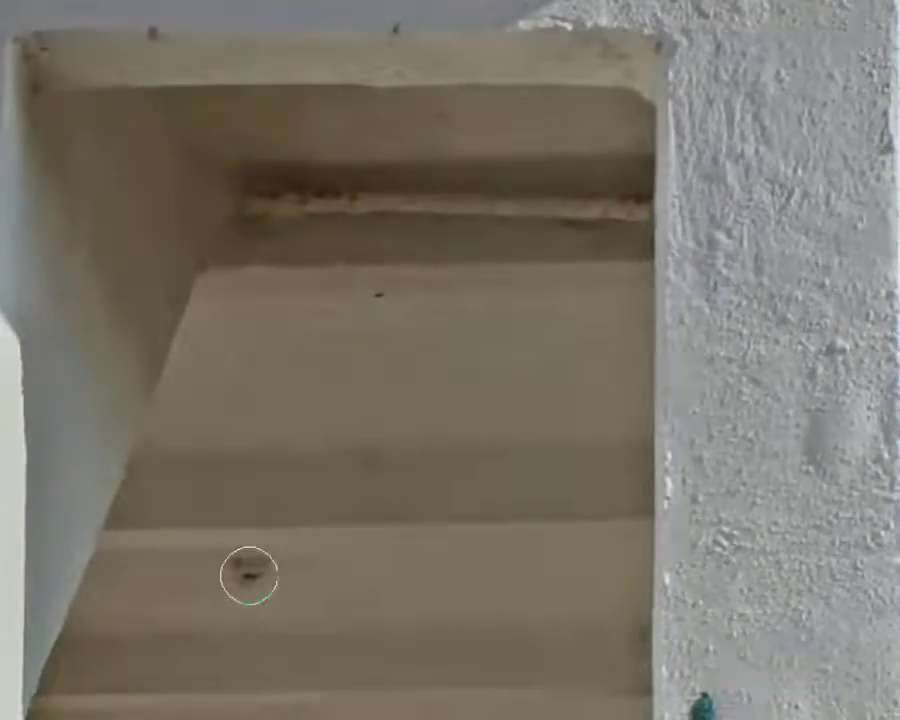
left_click_drag(246, 574, 249, 572)
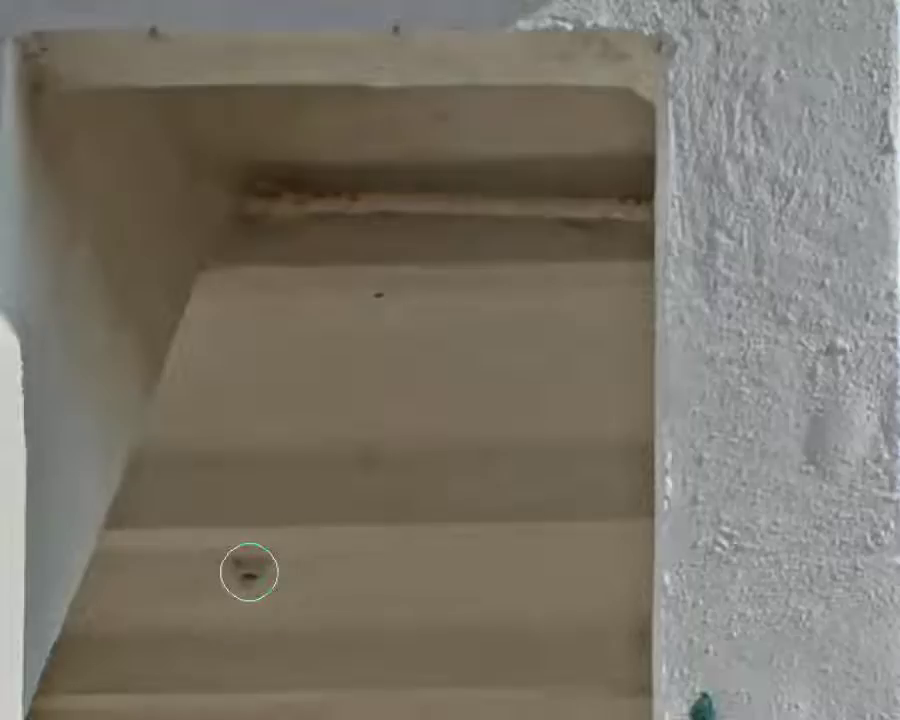
left_click_drag(249, 572, 259, 573)
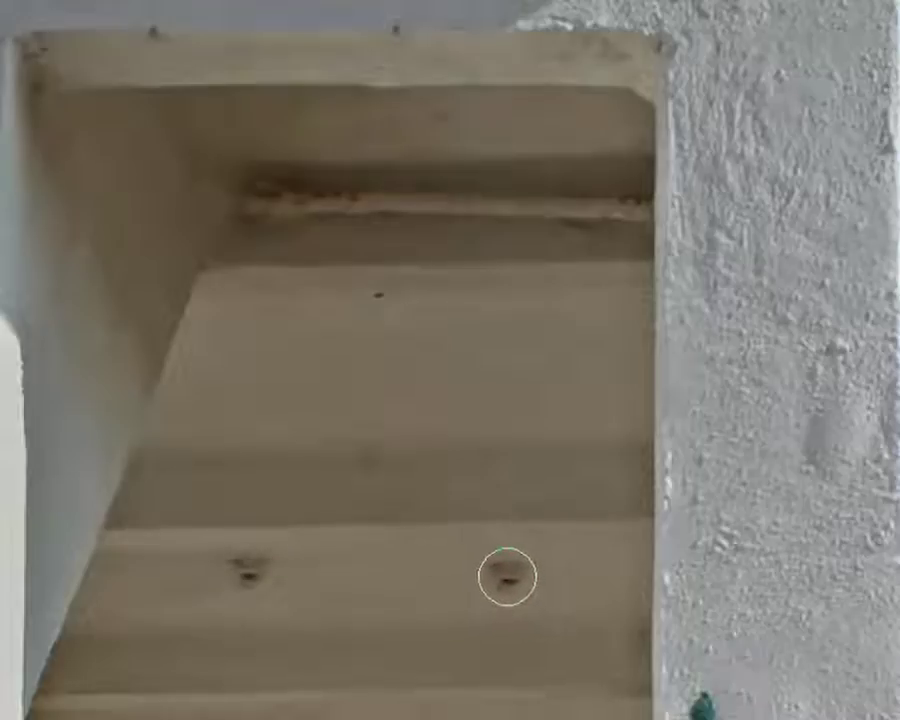
left_click_drag(512, 572, 511, 568)
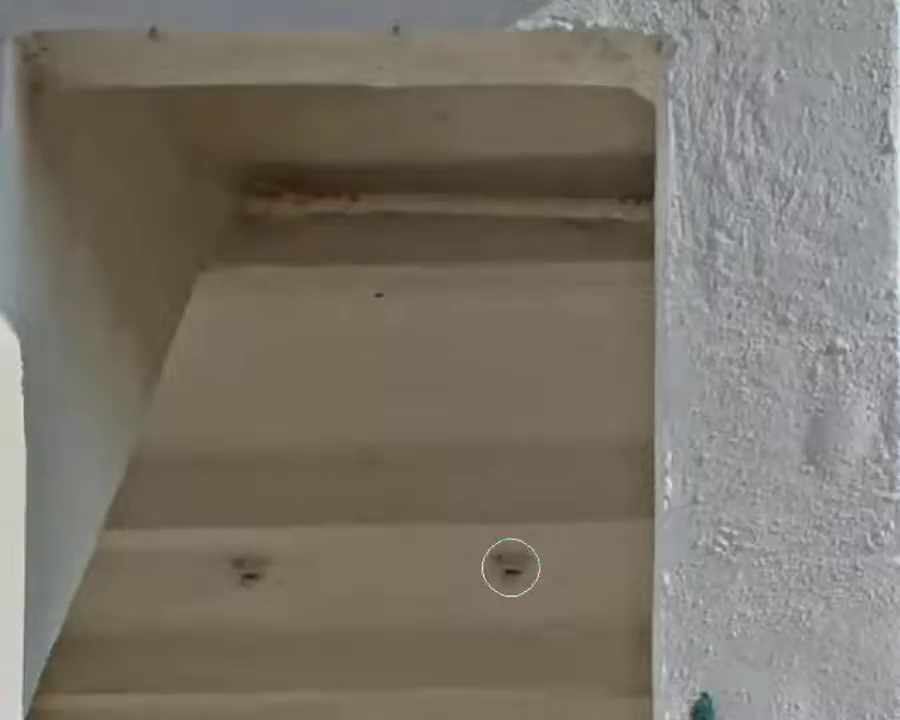
Step: Undo the cloned copy of the dark ceiling mark
scroll(437, 708, "down", 3)
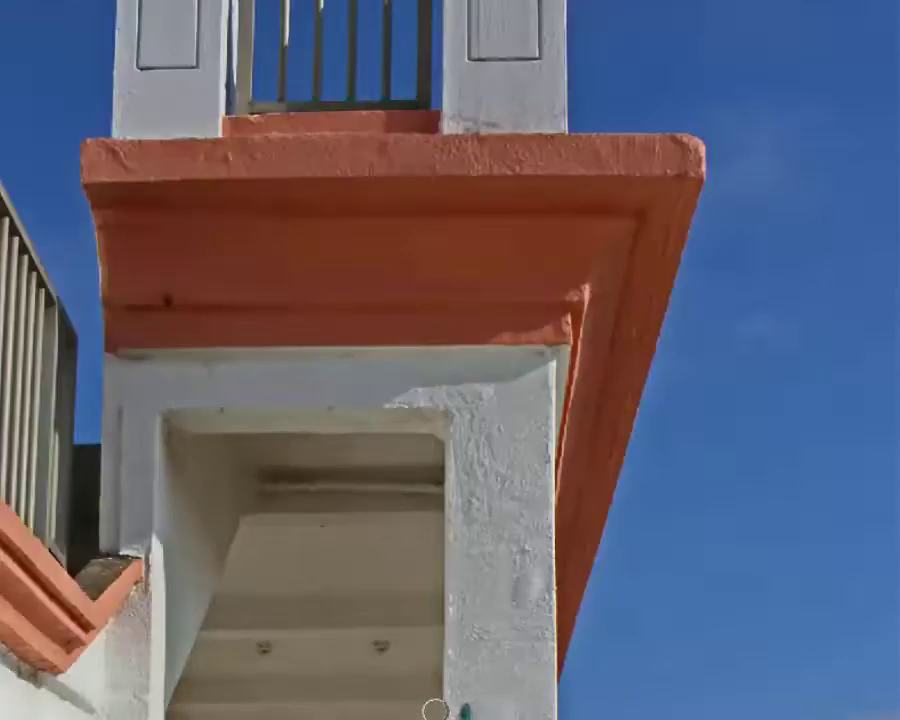
scroll(437, 708, "down", 2)
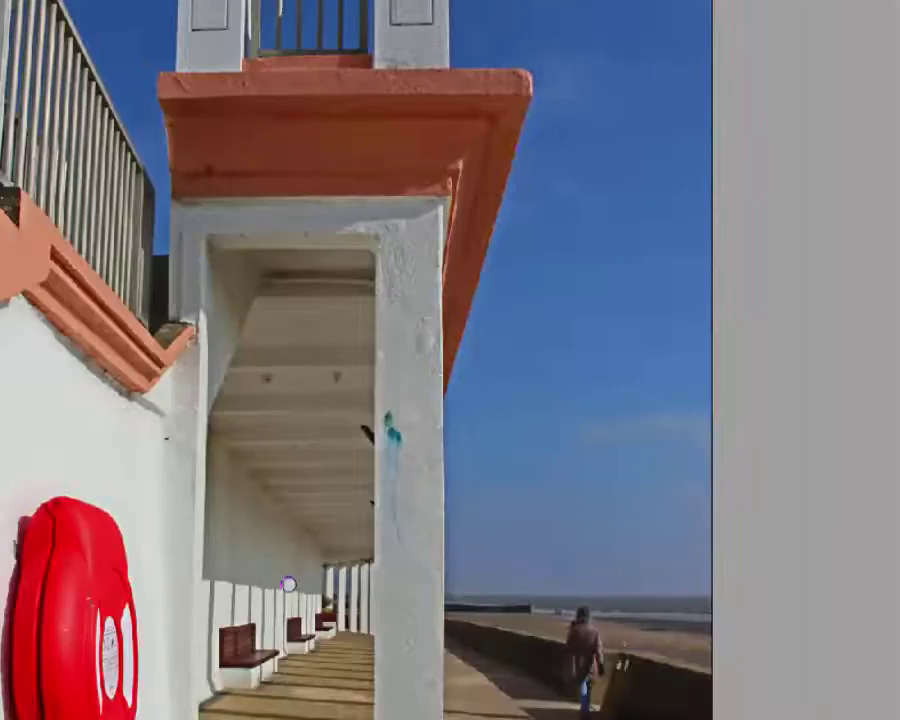
scroll(350, 412, "down", 2)
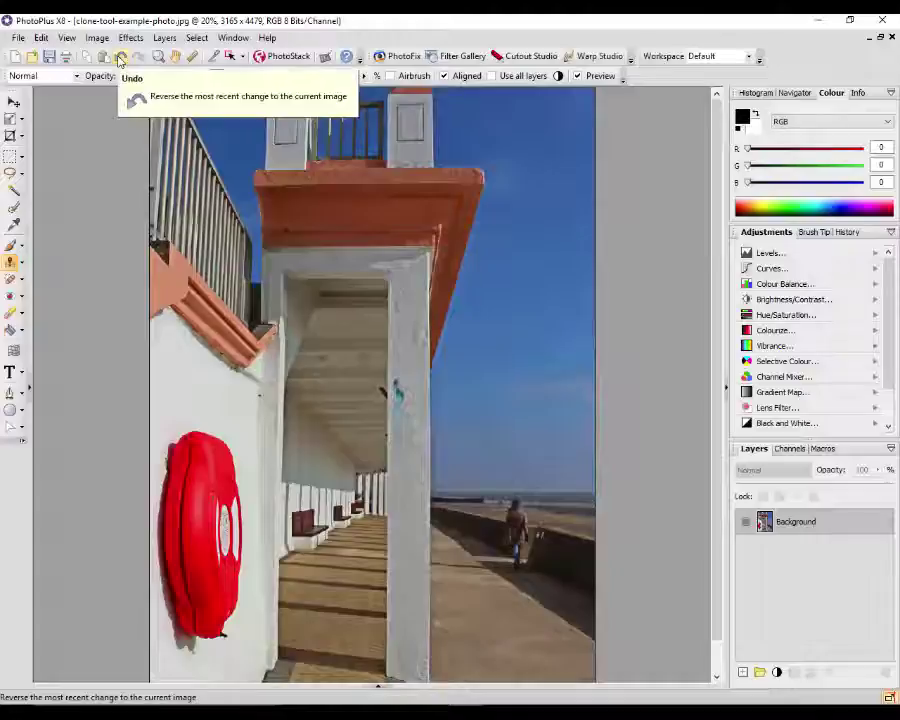
left_click(119, 59)
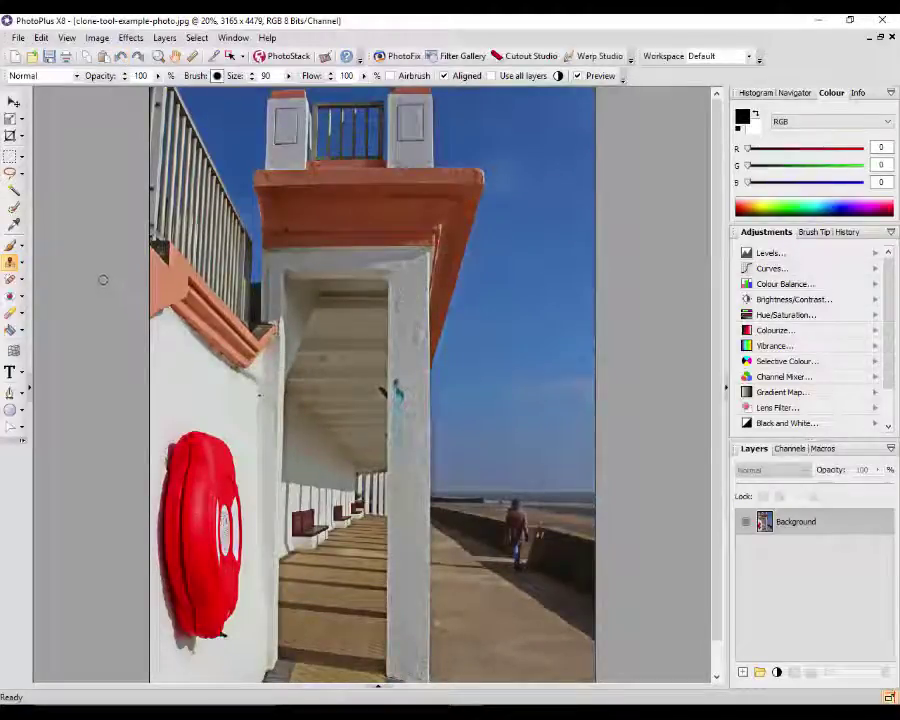
Step: Activate the Blemish Remover tool
left_click(22, 285)
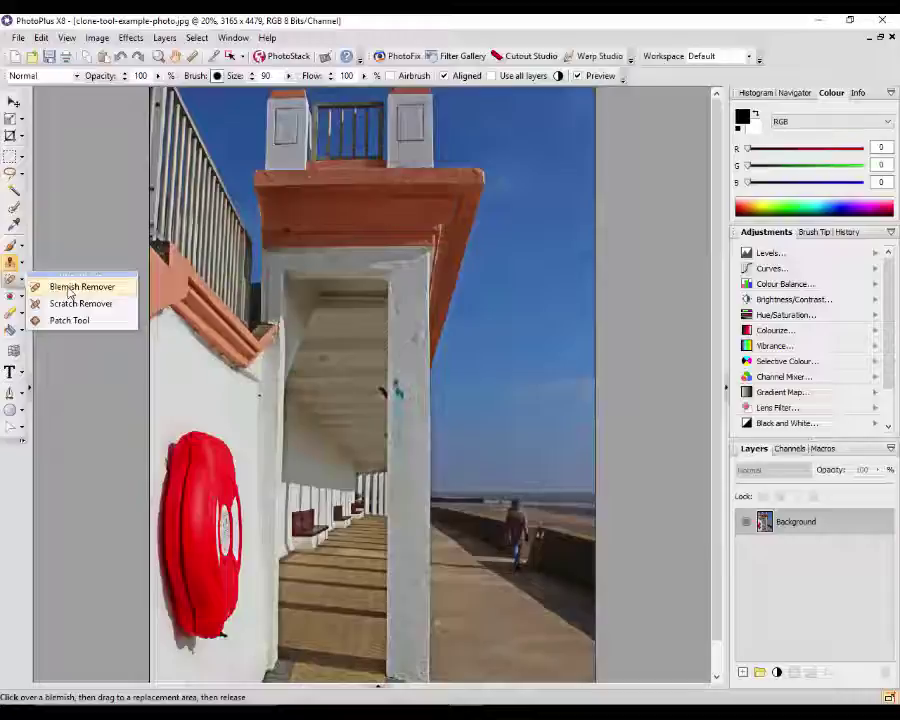
left_click(69, 288)
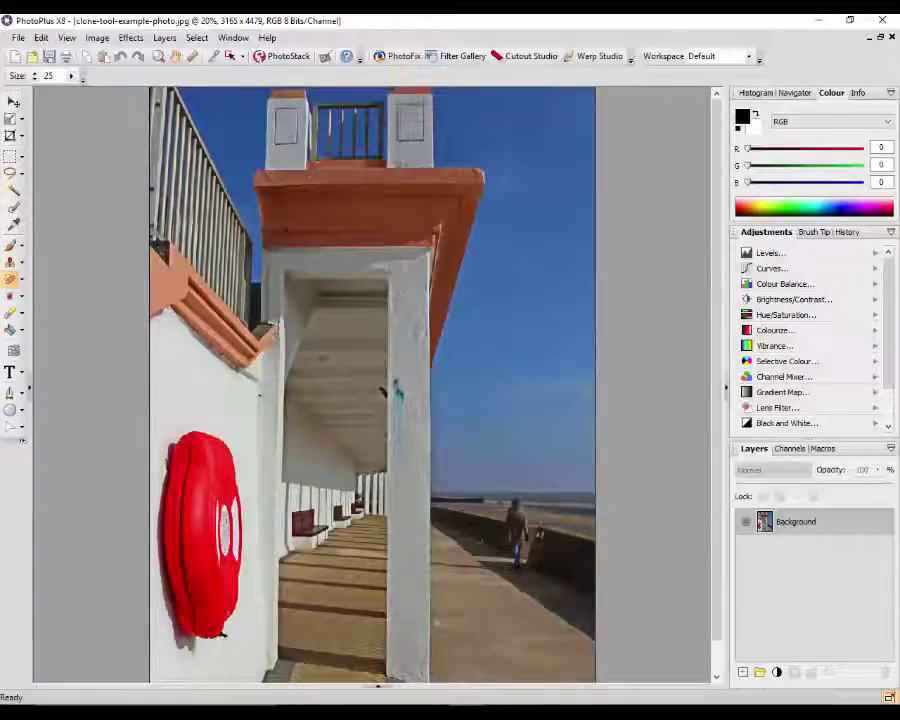
Step: Show the thumbnails of the open documents and hide them again
left_click(378, 687)
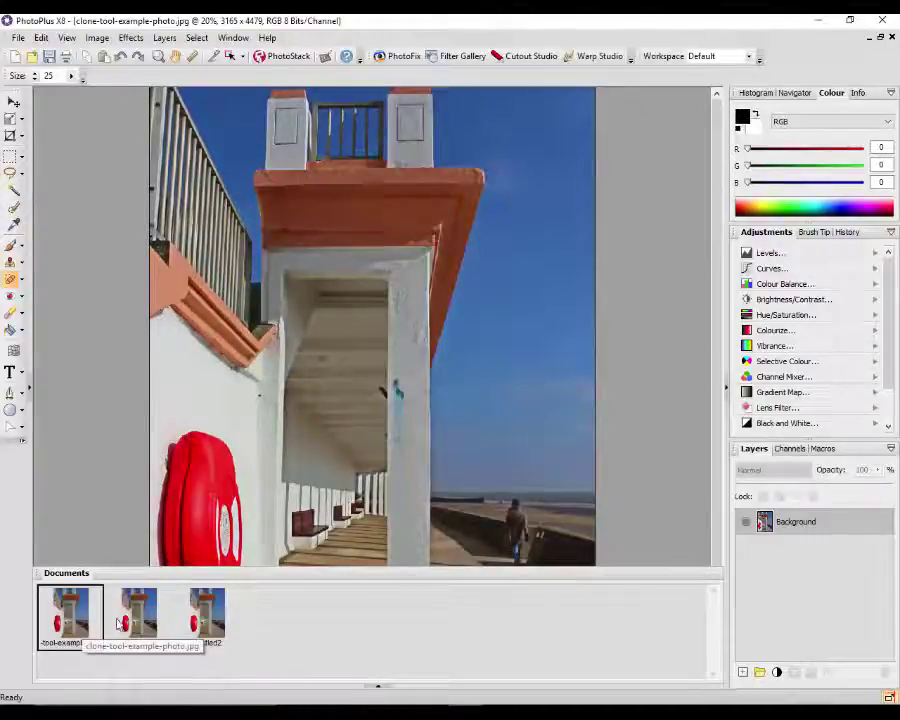
left_click(378, 693)
left_click(379, 569)
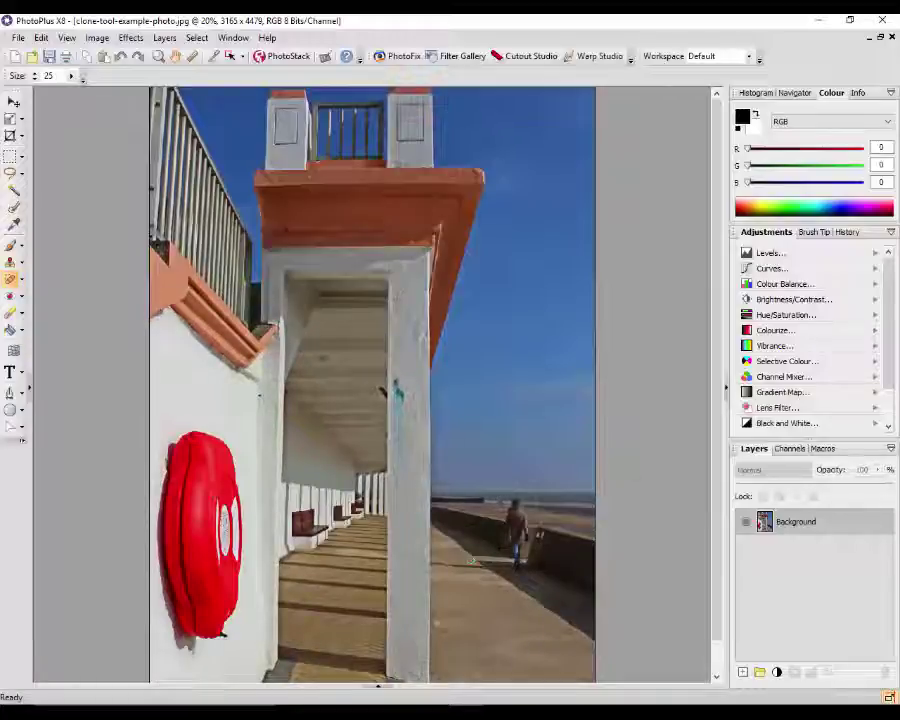
Step: Examine the photo up close for blemishes in the sky, on the white wall and on the stained pillar
scroll(710, 380, "down", 1)
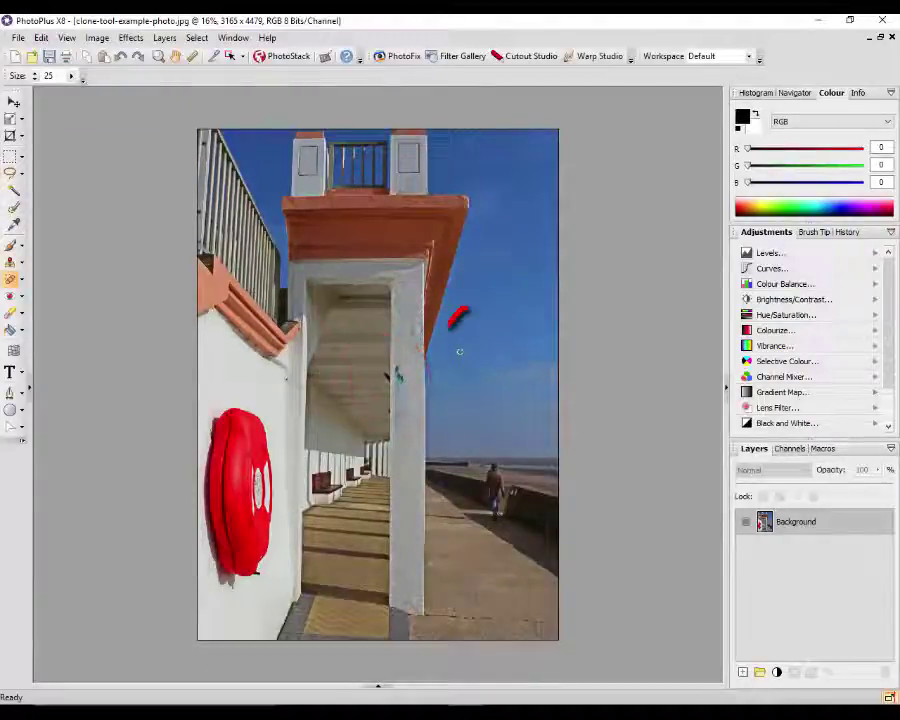
scroll(459, 351, "up", 1)
scroll(532, 355, "up", 1)
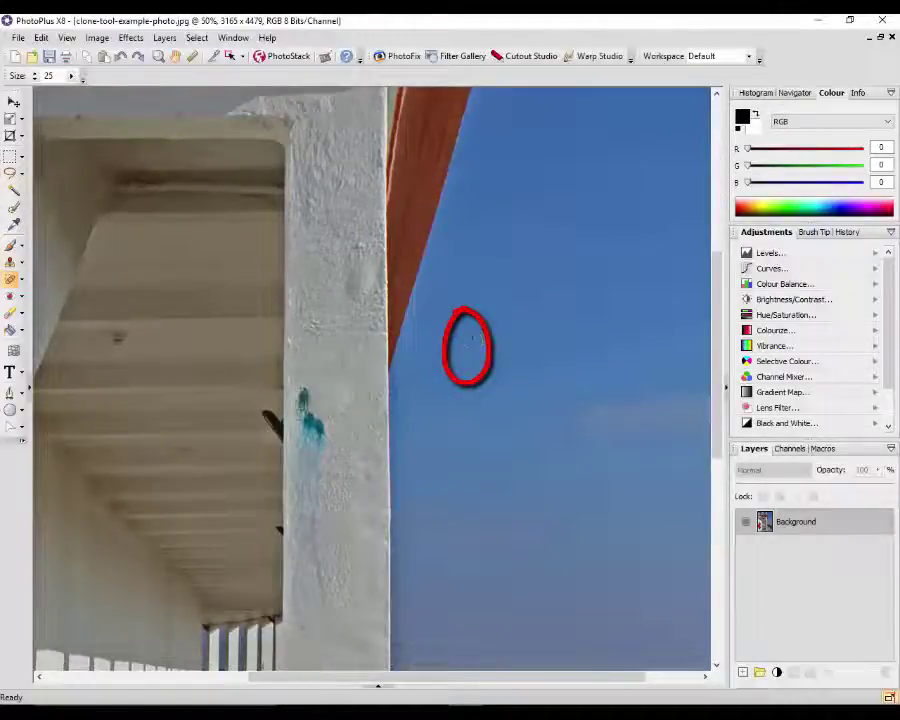
scroll(472, 342, "down", 3)
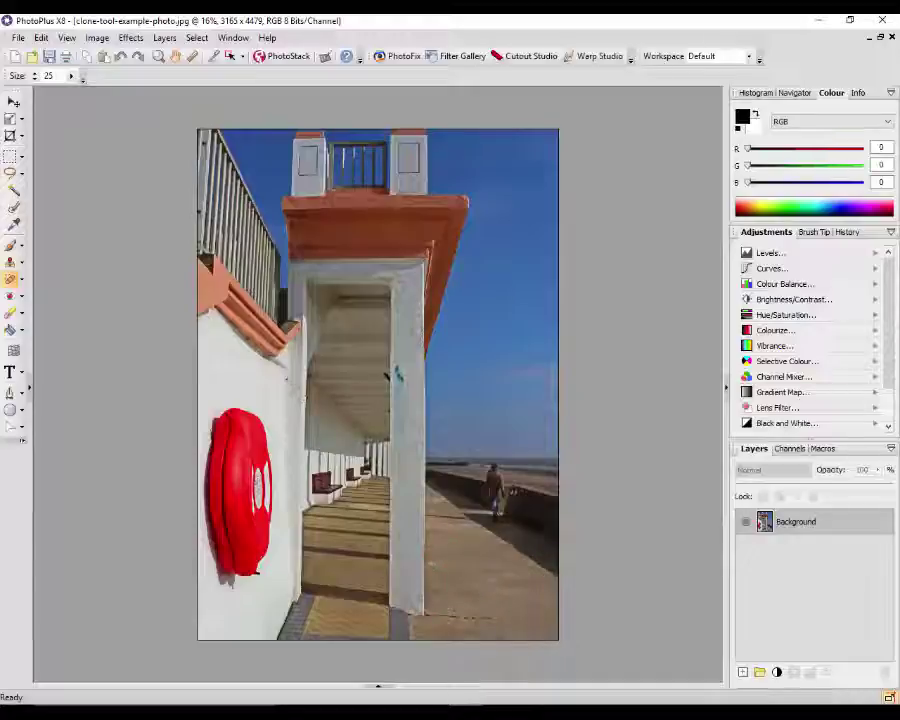
scroll(288, 374, "up", 4)
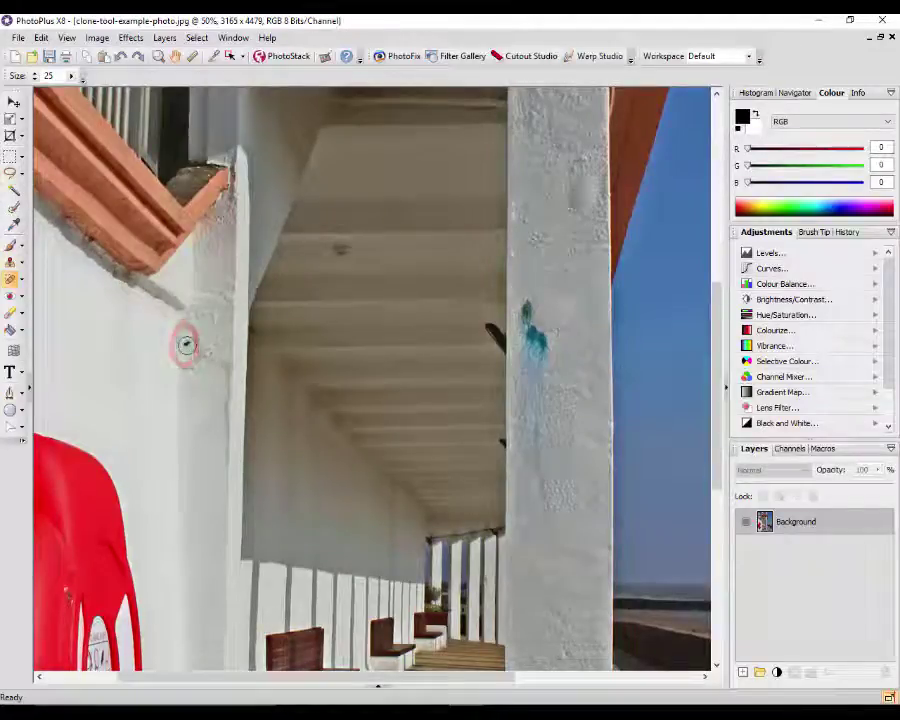
scroll(185, 345, "down", 1)
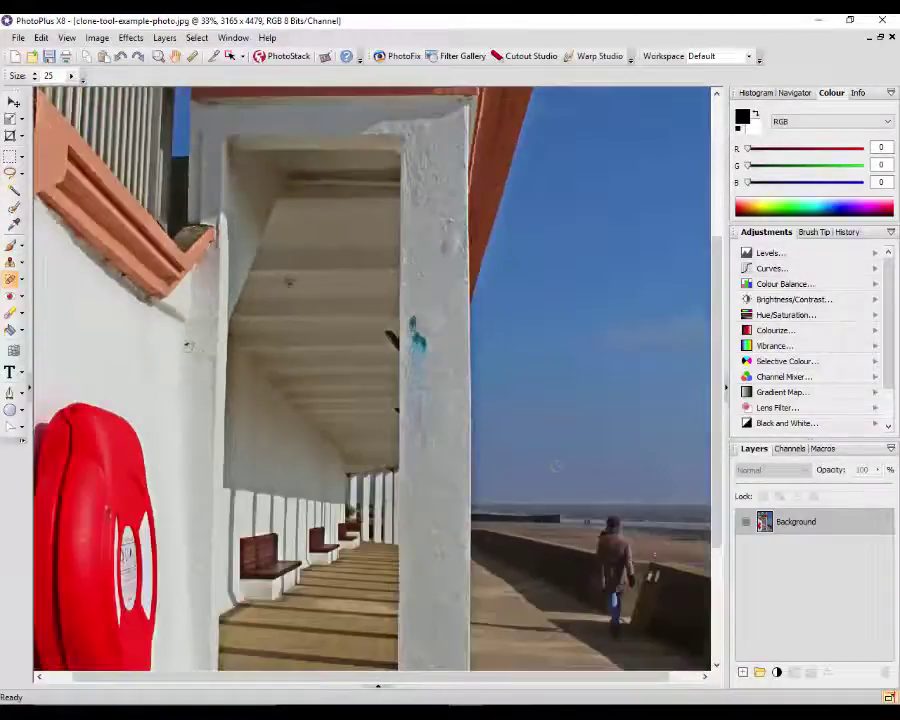
scroll(555, 465, "up", 1)
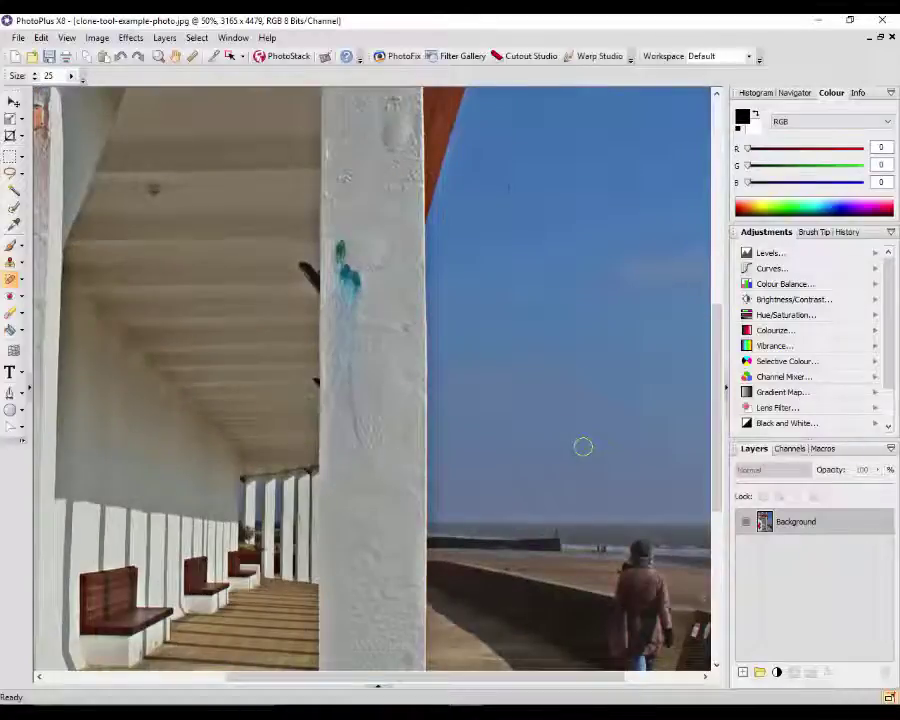
scroll(583, 447, "up", 1)
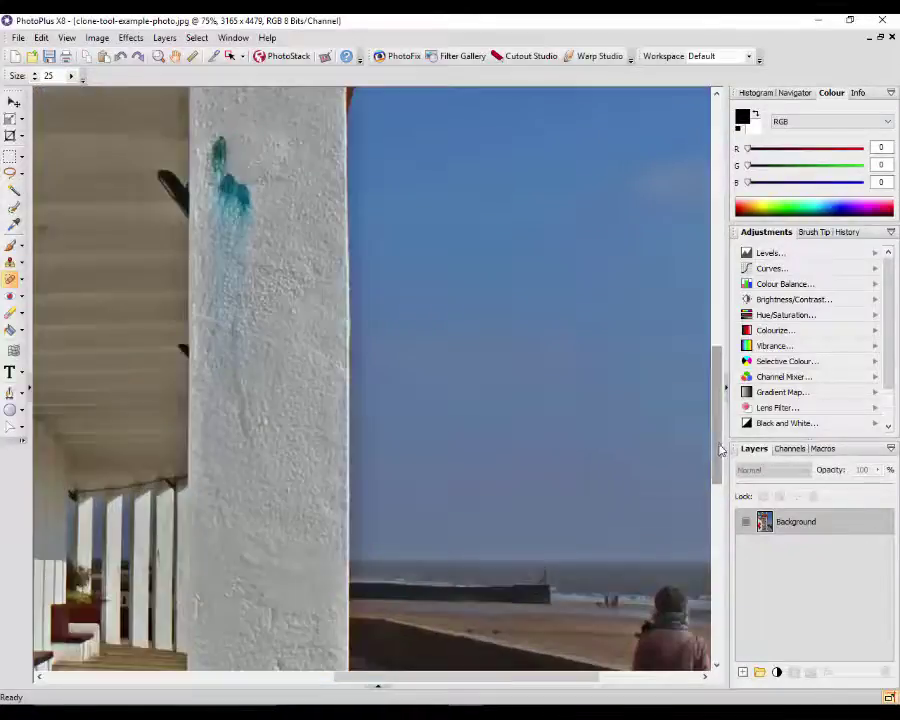
mouse_move(716, 444)
left_mouse_down()
mouse_move(716, 392)
mouse_move(716, 402)
left_mouse_up()
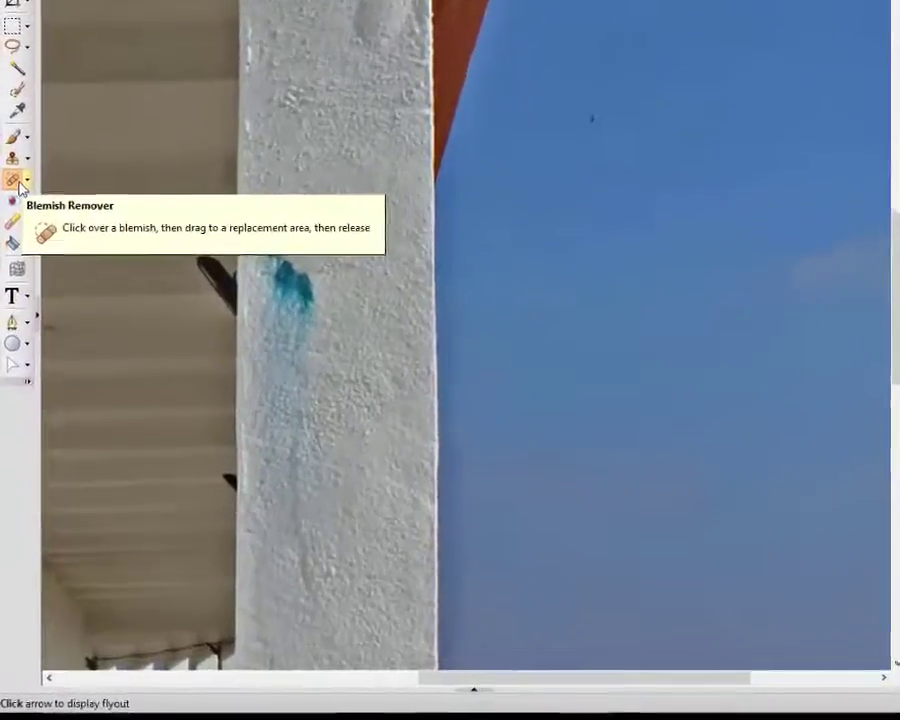
Step: Cover the uppermost green paint mark on the pillar with clean plaster texture from higher up, using the Blemish Remover
left_click(34, 116)
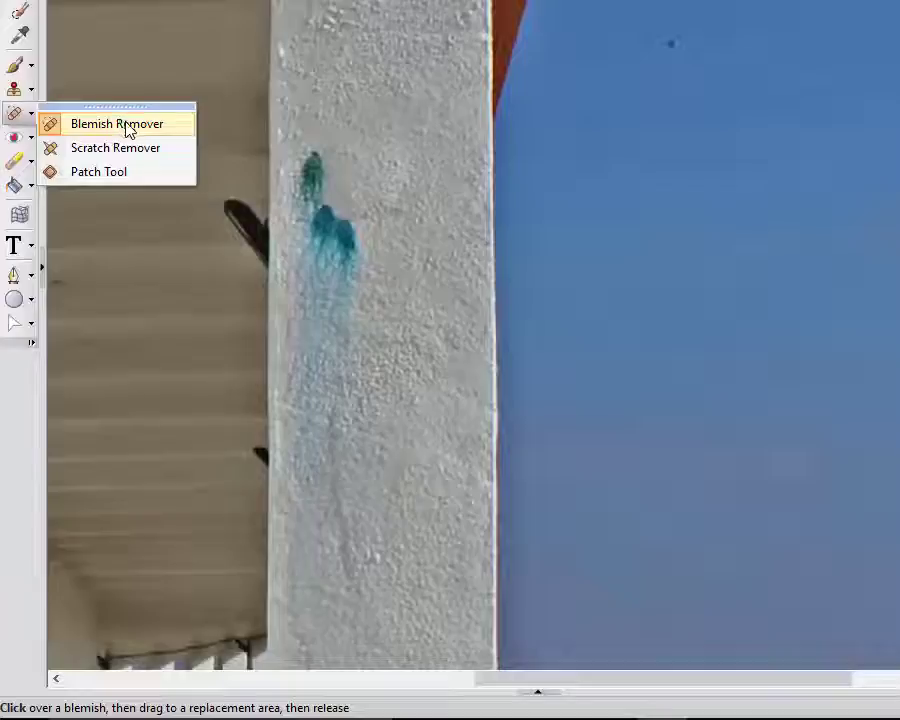
left_click(384, 228)
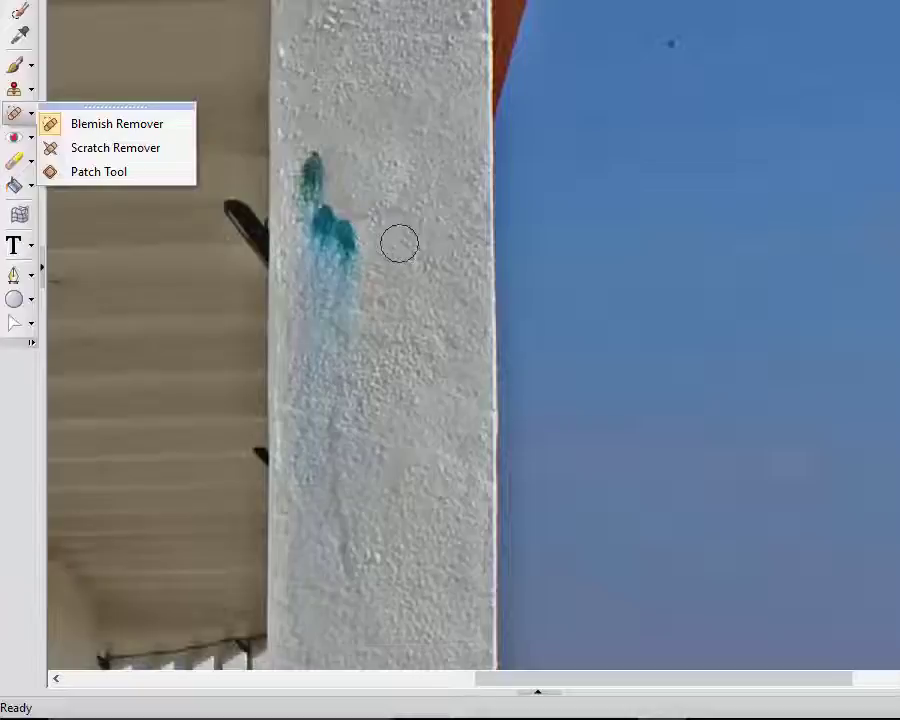
left_click(310, 168)
left_click(319, 214)
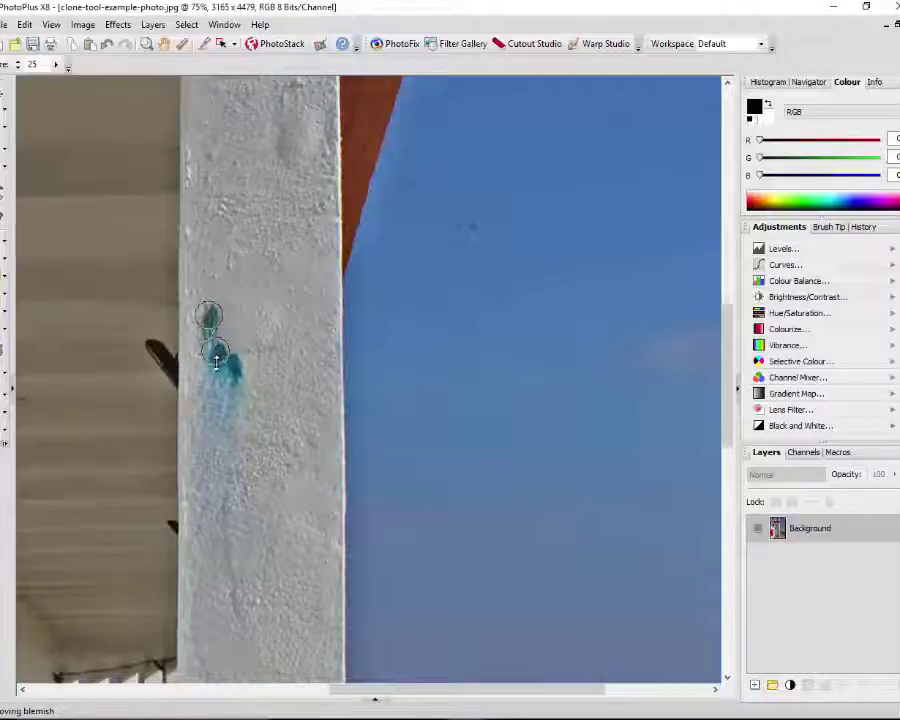
left_click_drag(214, 353, 266, 242)
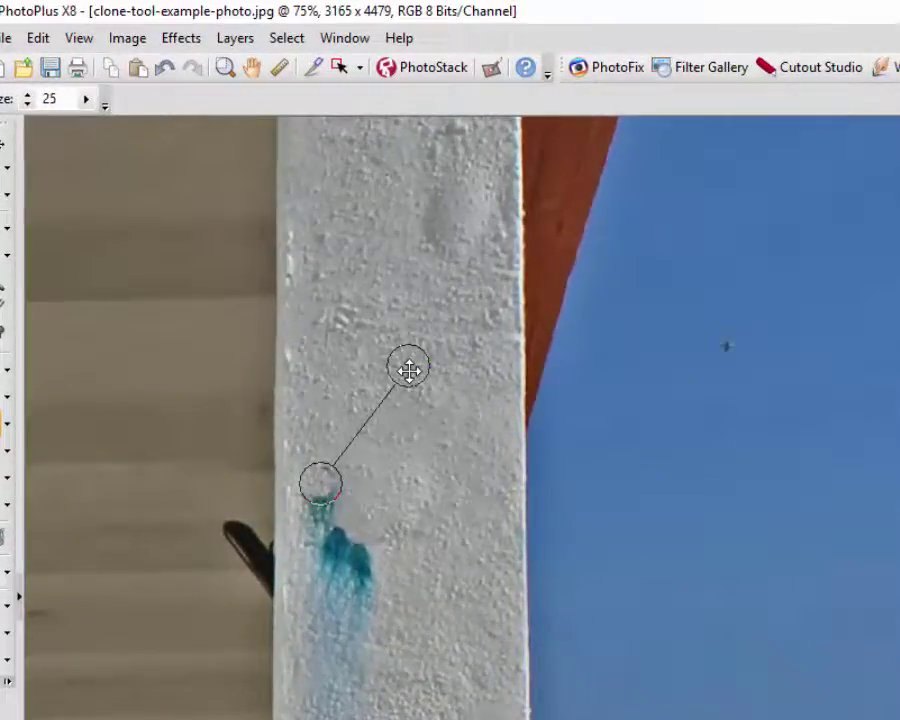
left_click_drag(409, 370, 404, 367)
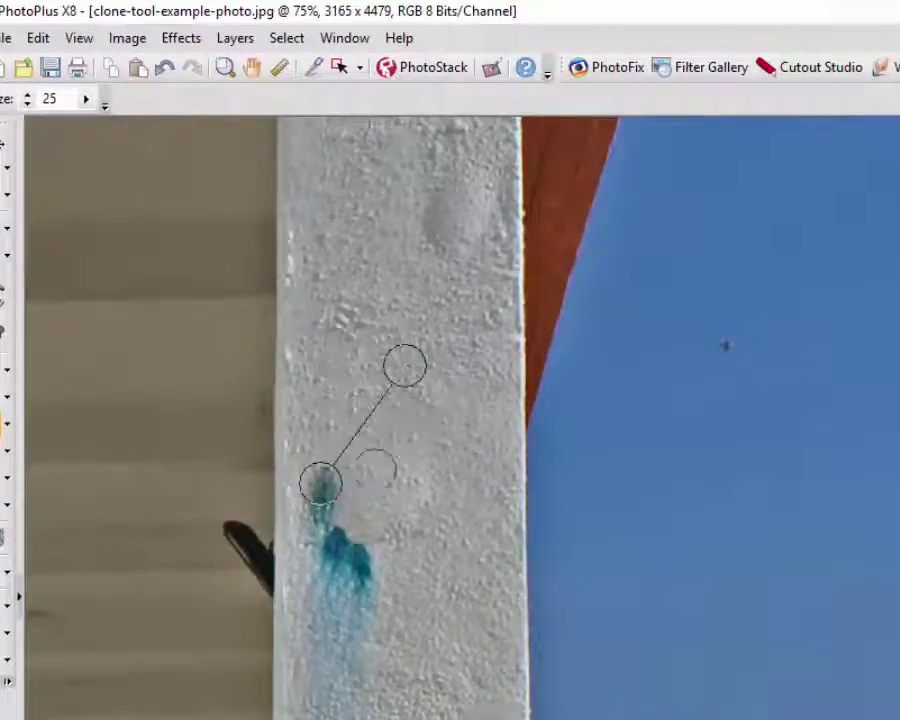
left_click(321, 516)
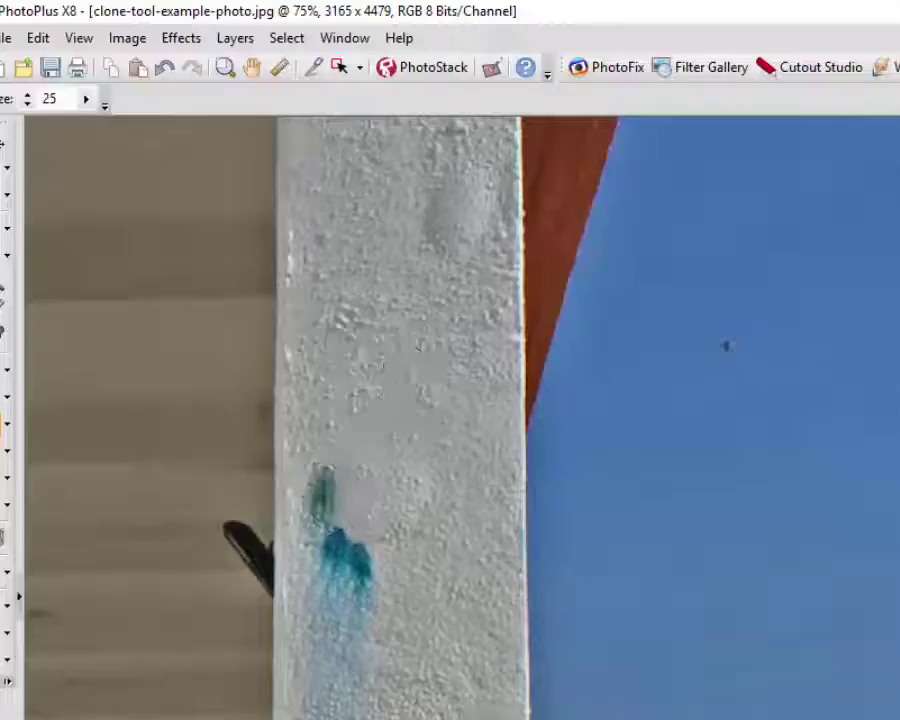
mouse_move(322, 516)
left_mouse_down()
mouse_move(344, 524)
mouse_move(348, 540)
left_mouse_up()
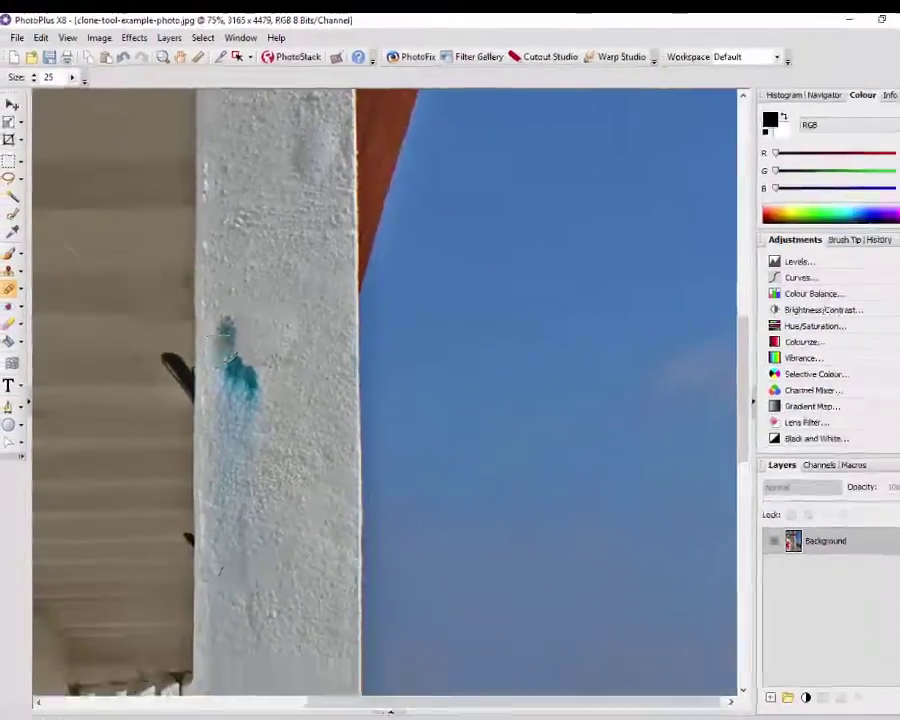
Step: Move the Blemish Remover's source patch for the teal paint stain to clean plaster beside it on the pillar
scroll(223, 554, "down", 3)
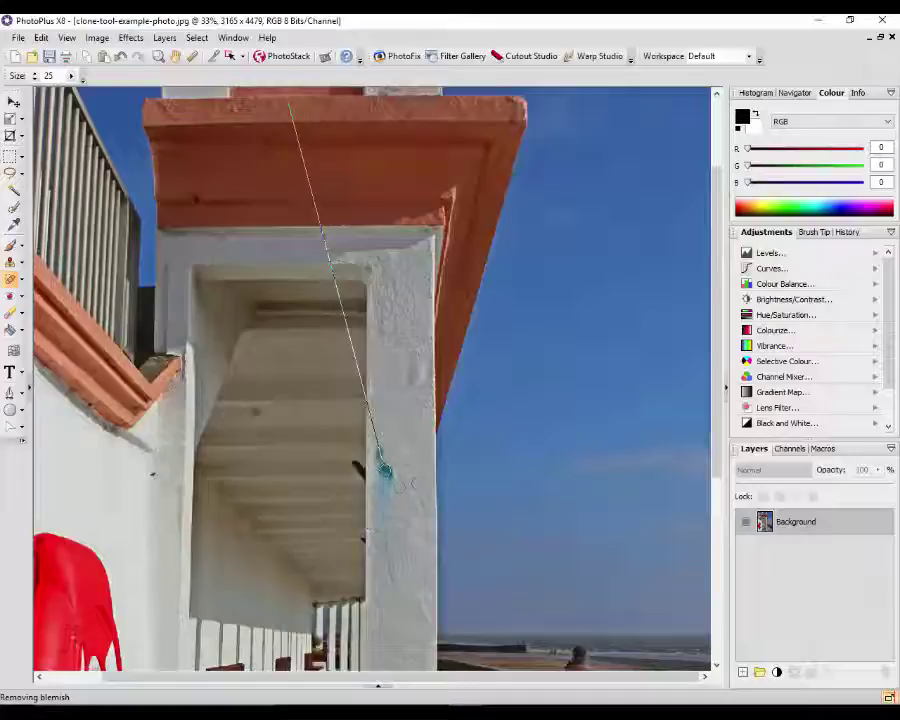
scroll(546, 386, "down", 2)
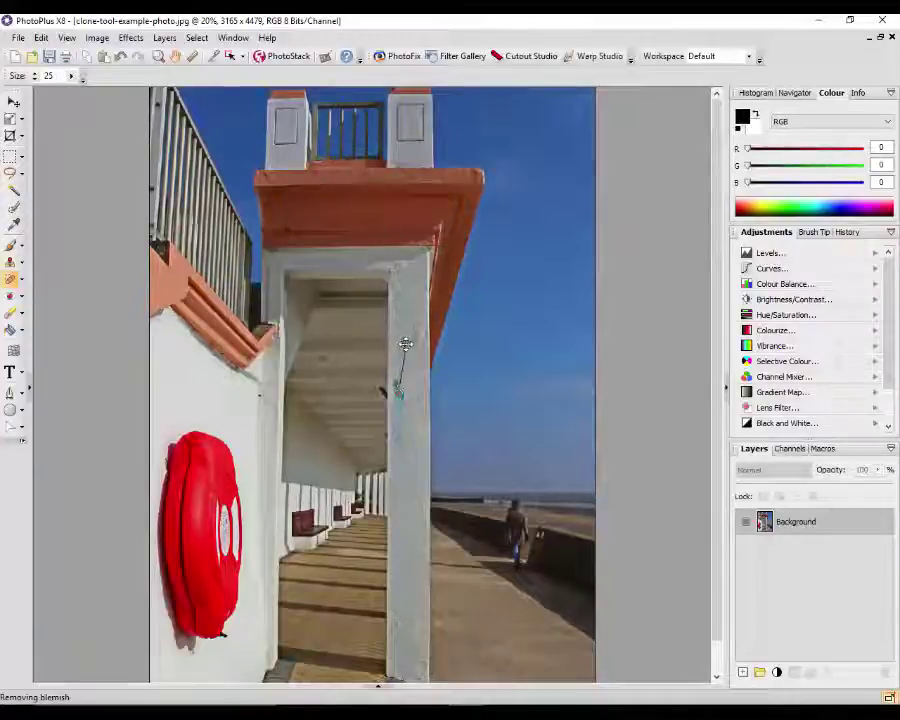
scroll(420, 356, "up", 5)
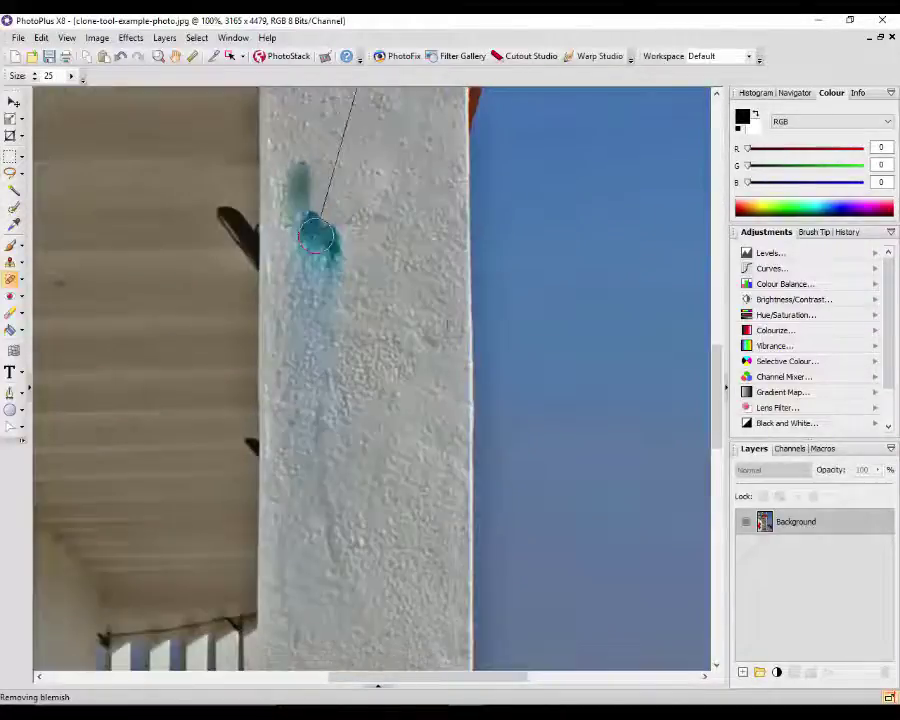
scroll(518, 320, "up", 5)
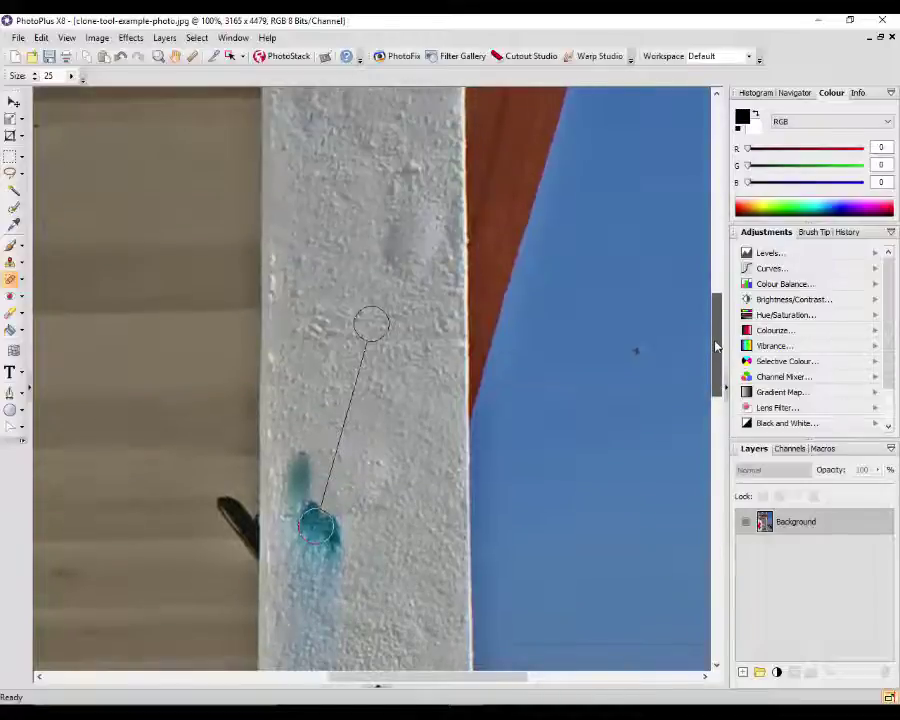
left_click_drag(371, 308, 394, 524)
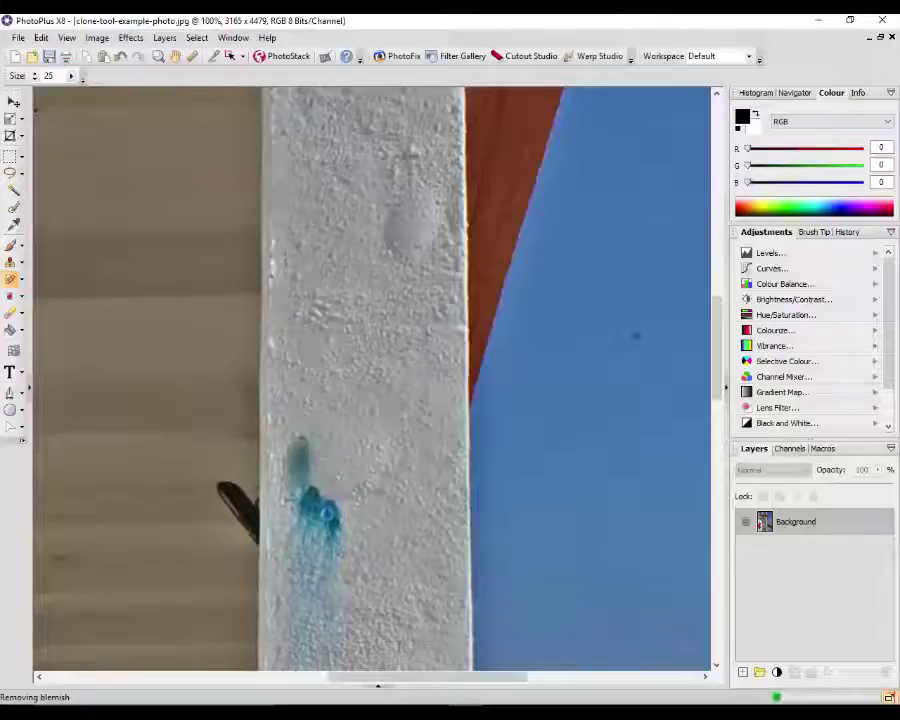
Step: Patch the core and upper end of the teal stain on the pillar with neighbouring clean plaster
left_click(326, 518)
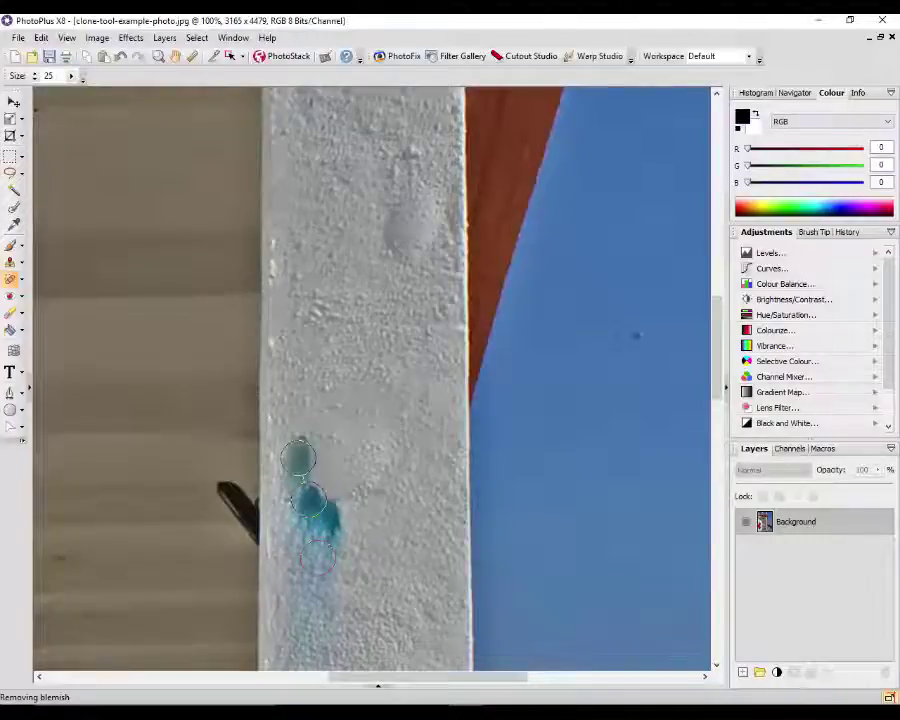
left_click(298, 458)
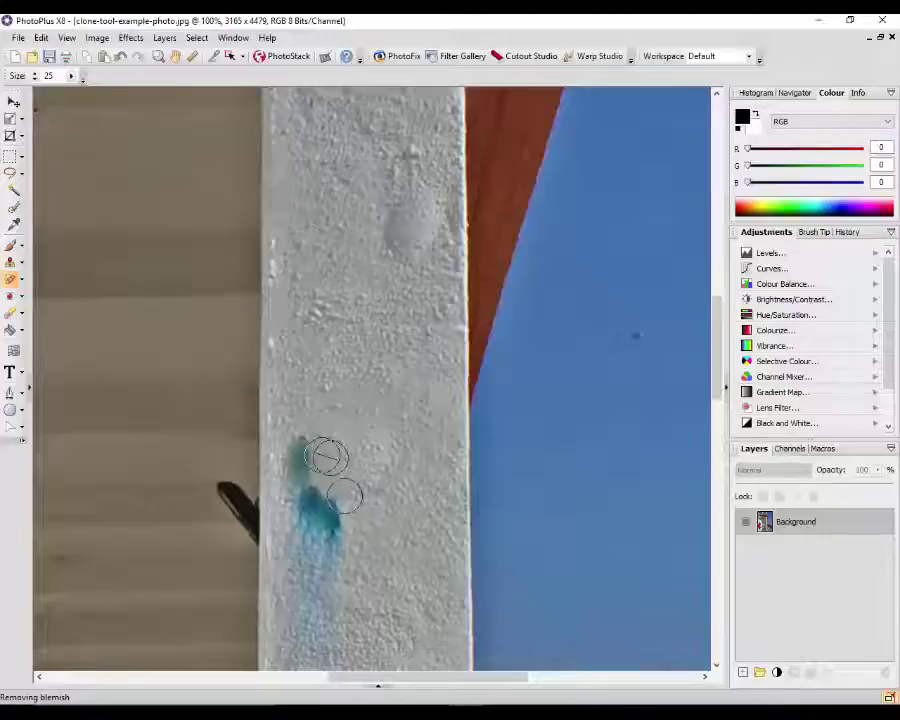
mouse_move(306, 470)
left_mouse_down()
mouse_move(340, 535)
mouse_move(382, 467)
left_mouse_up()
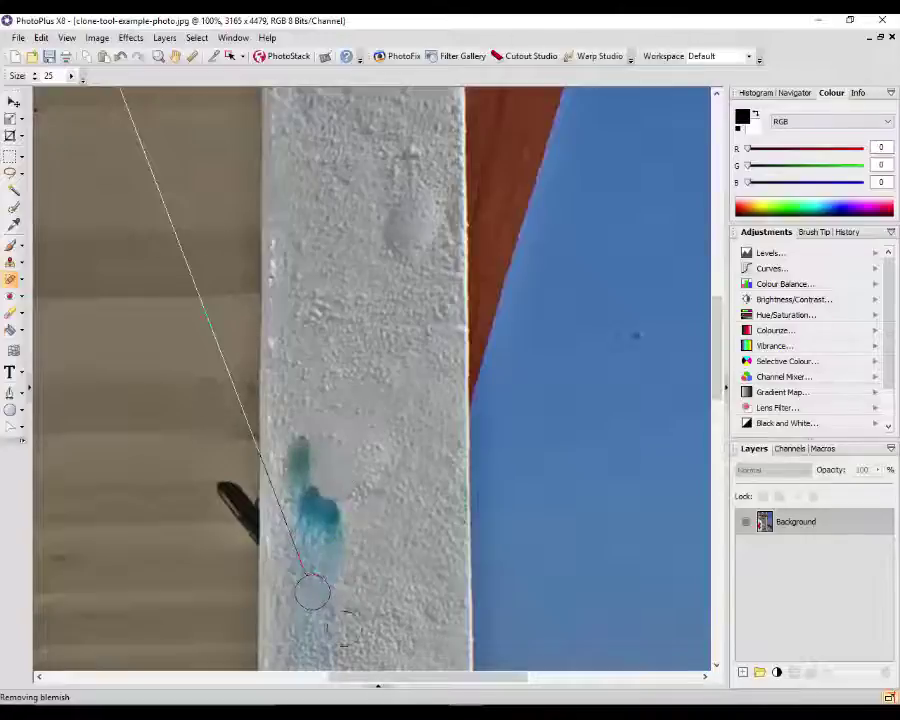
Step: Remove the dark speck in the sky with adjacent blue and the dark speck on the white wall with clean wall from lower down
left_click_drag(462, 686, 529, 686)
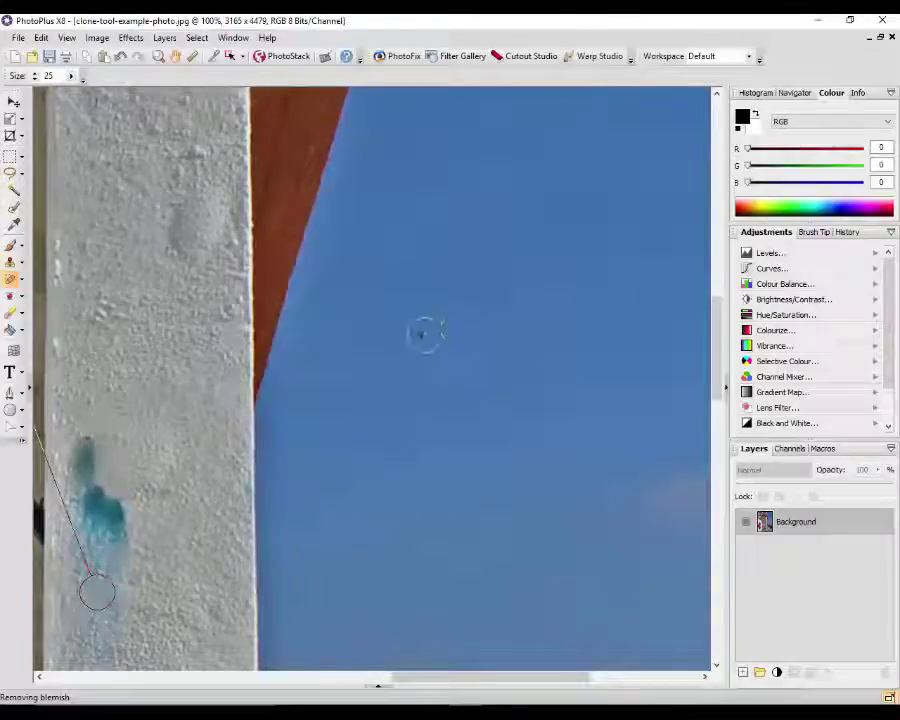
left_click_drag(422, 335, 370, 340)
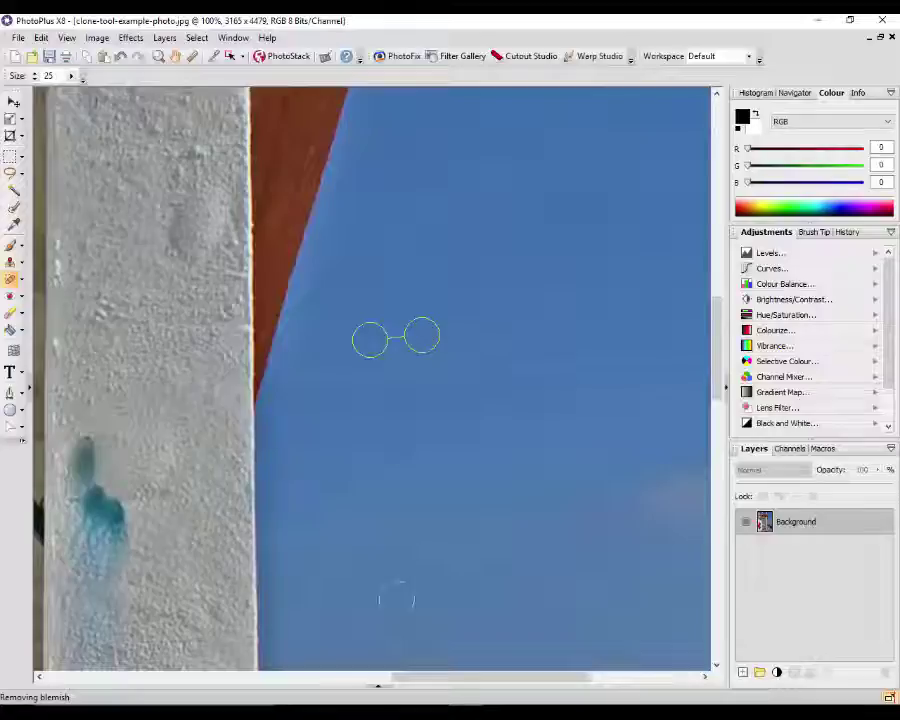
left_click_drag(423, 681, 180, 677)
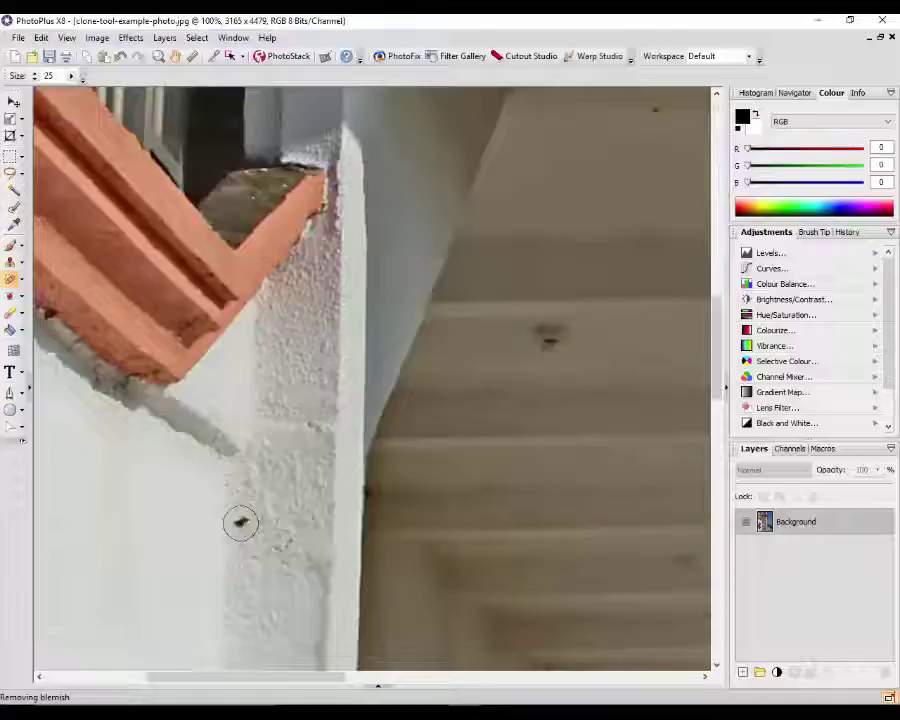
left_click_drag(240, 522, 244, 665)
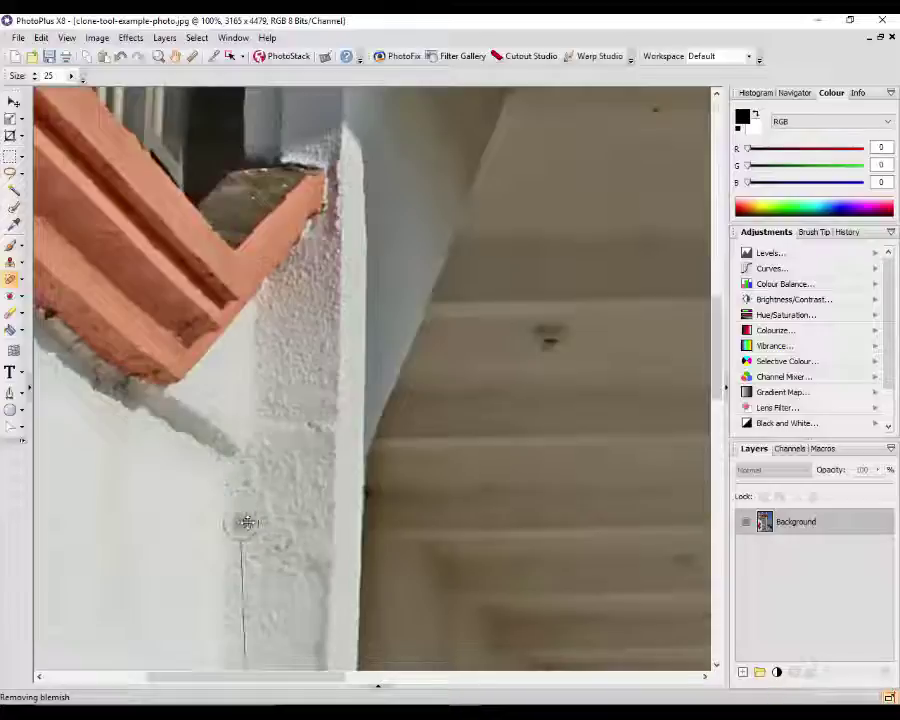
Step: Retouch the faint smudge left at the removed speck on the white wall, and undo the last correction
scroll(247, 522, "down", 3)
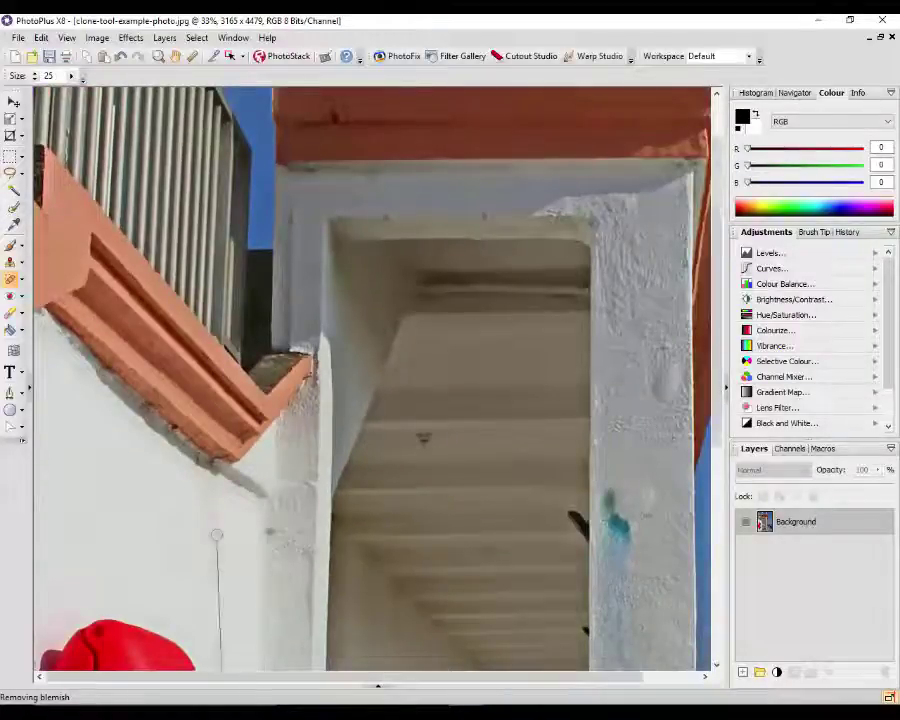
scroll(247, 522, "down", 3)
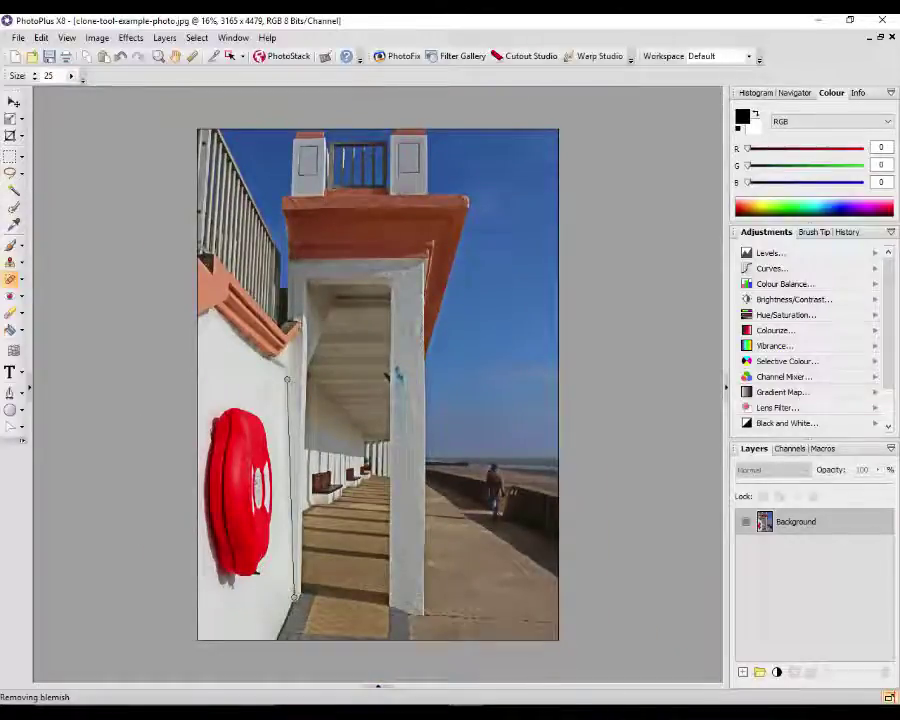
scroll(295, 597, "up", 5)
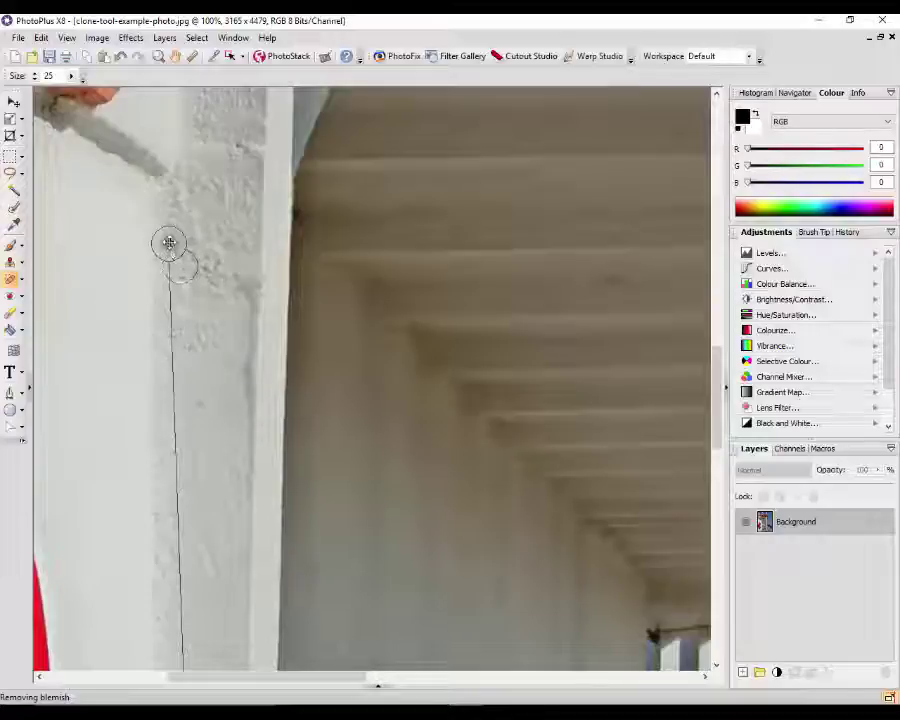
left_click_drag(173, 243, 169, 244)
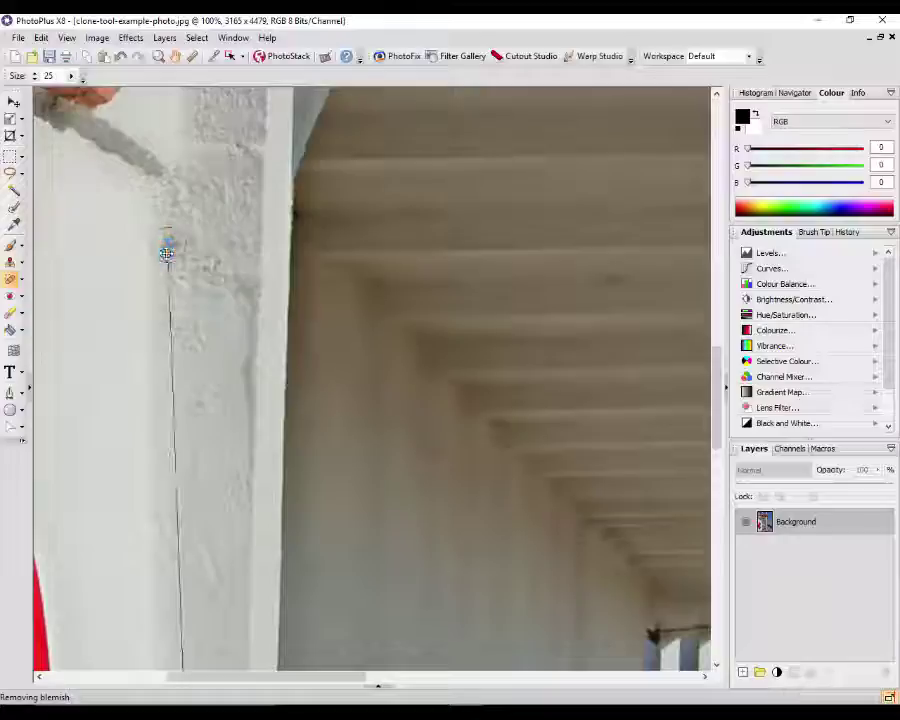
left_click(168, 245)
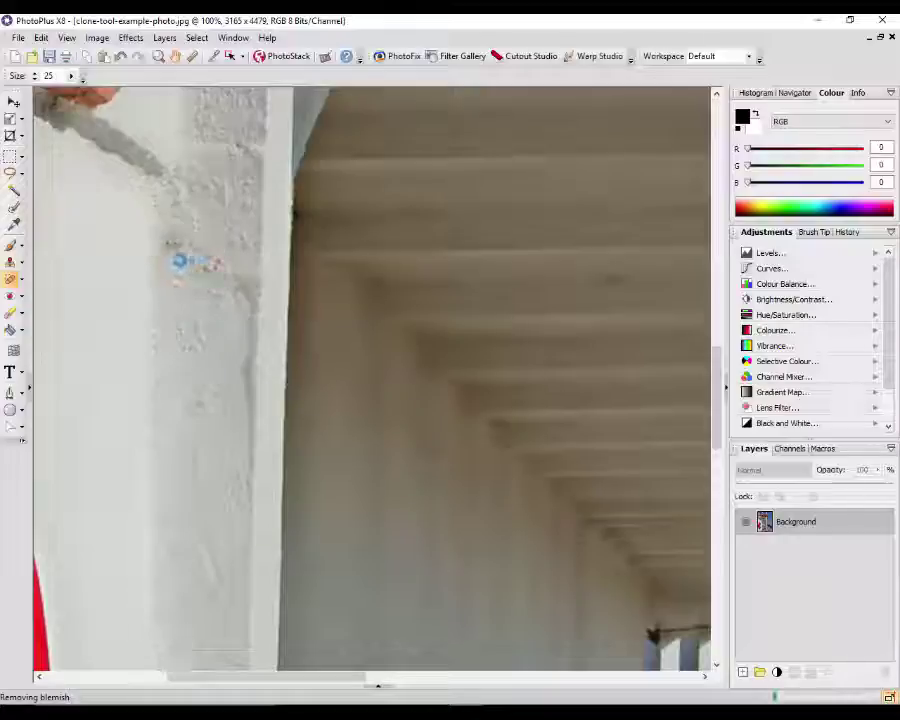
left_click(168, 245)
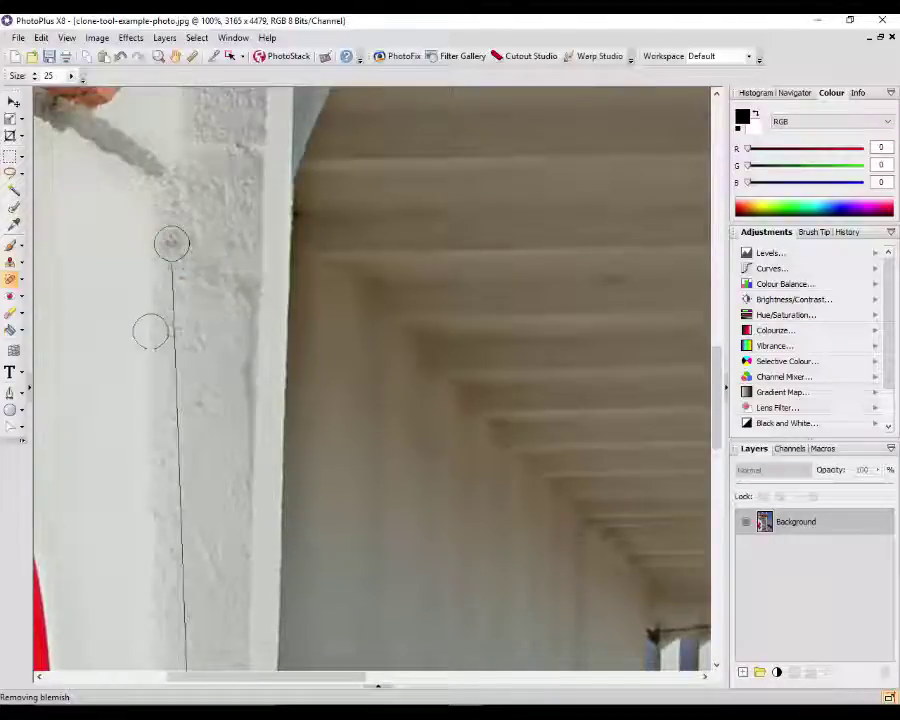
left_click(120, 56)
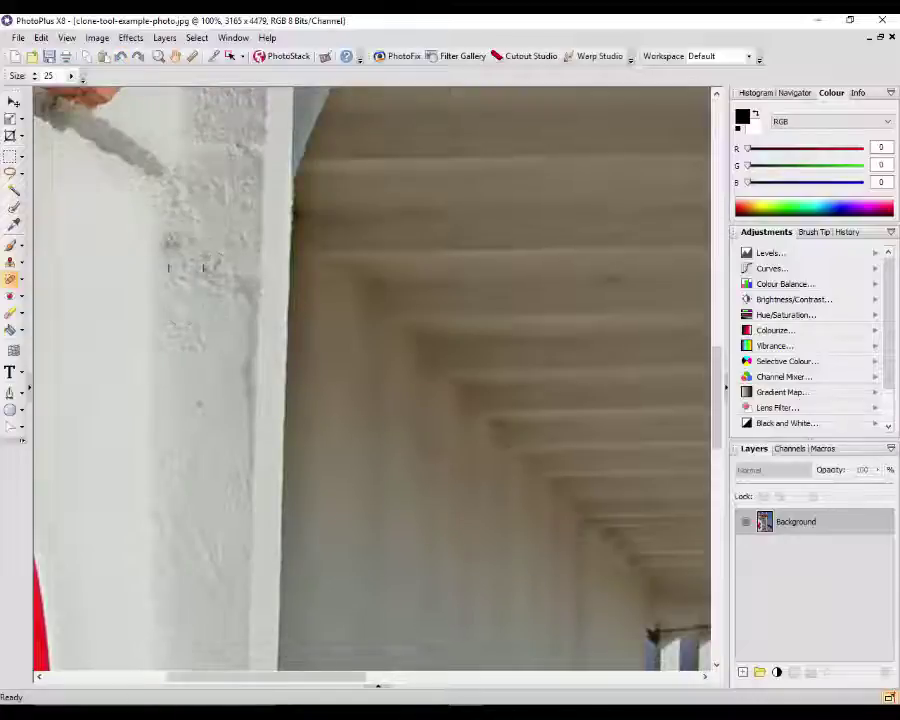
Step: Cover the pale spot on the pavement beside the pillar with clean pavement texture from further up the path
scroll(190, 380, "down", 1)
scroll(190, 380, "down", 2)
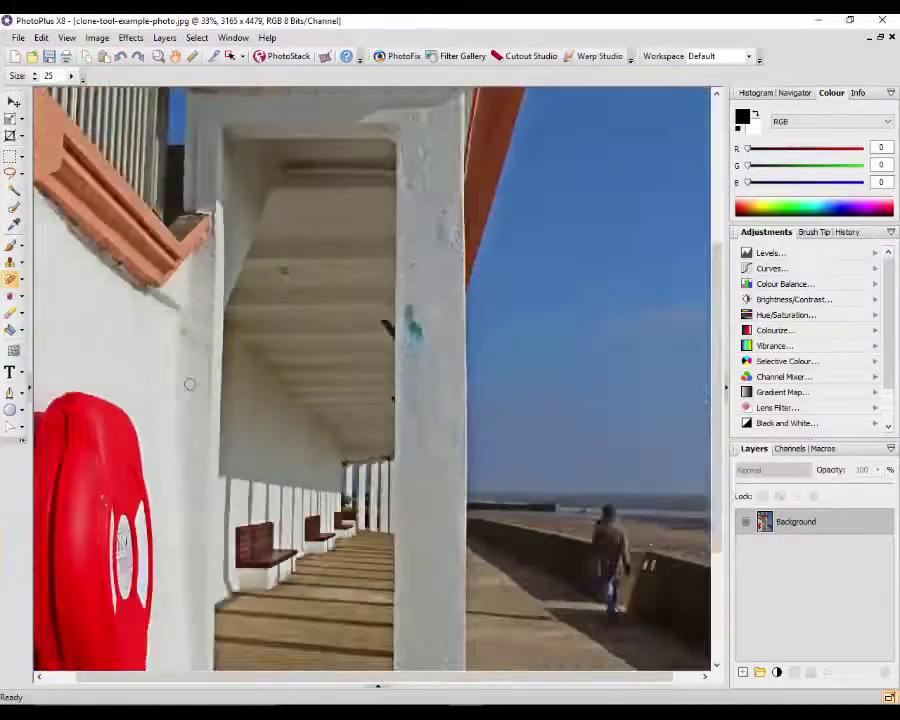
scroll(190, 383, "down", 2)
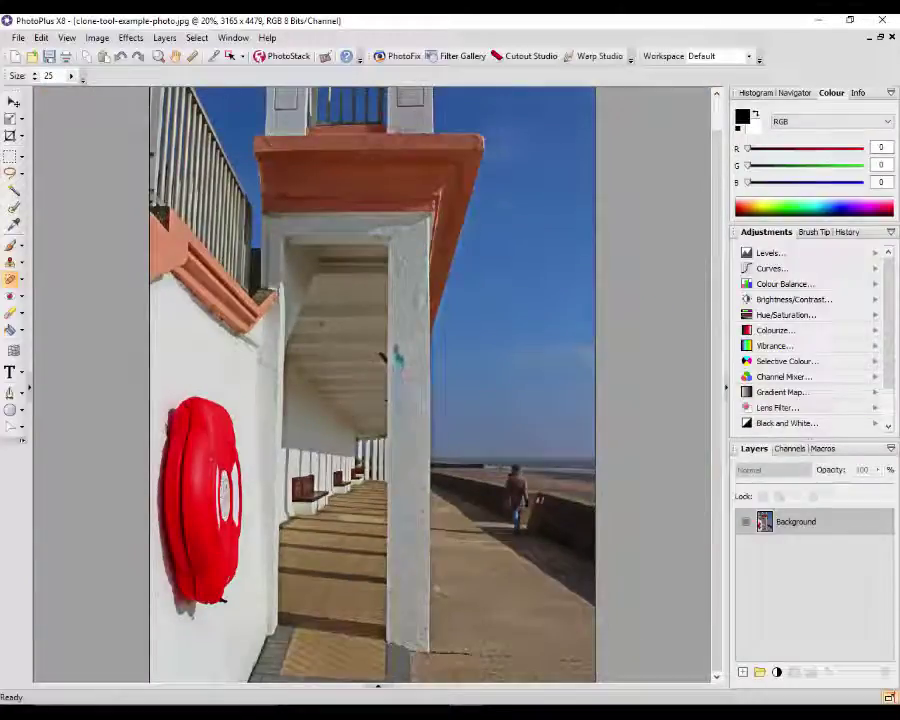
scroll(490, 610, "up", 5)
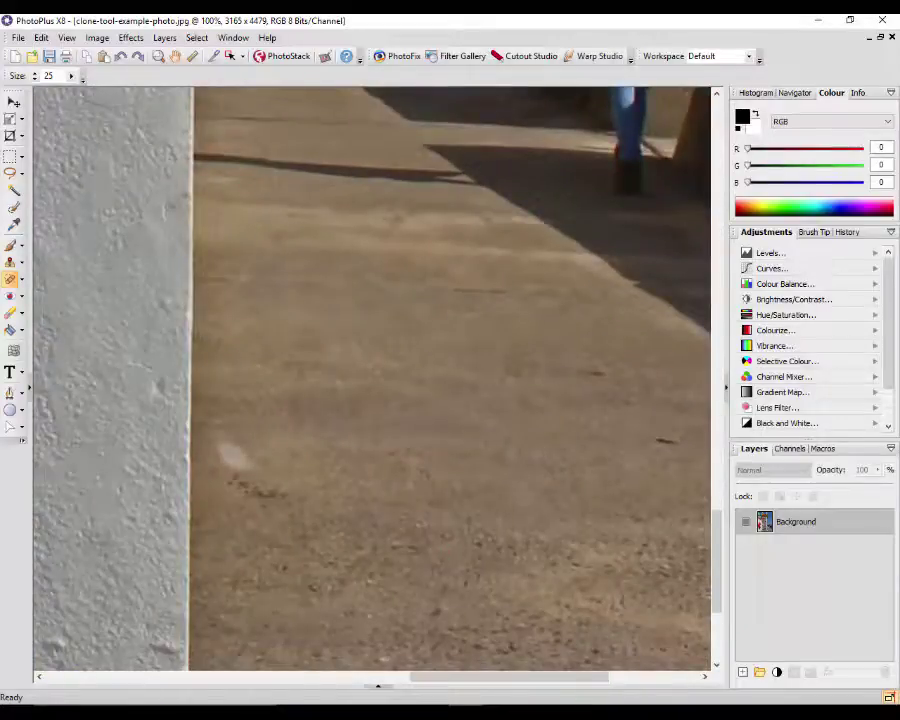
left_click(234, 457)
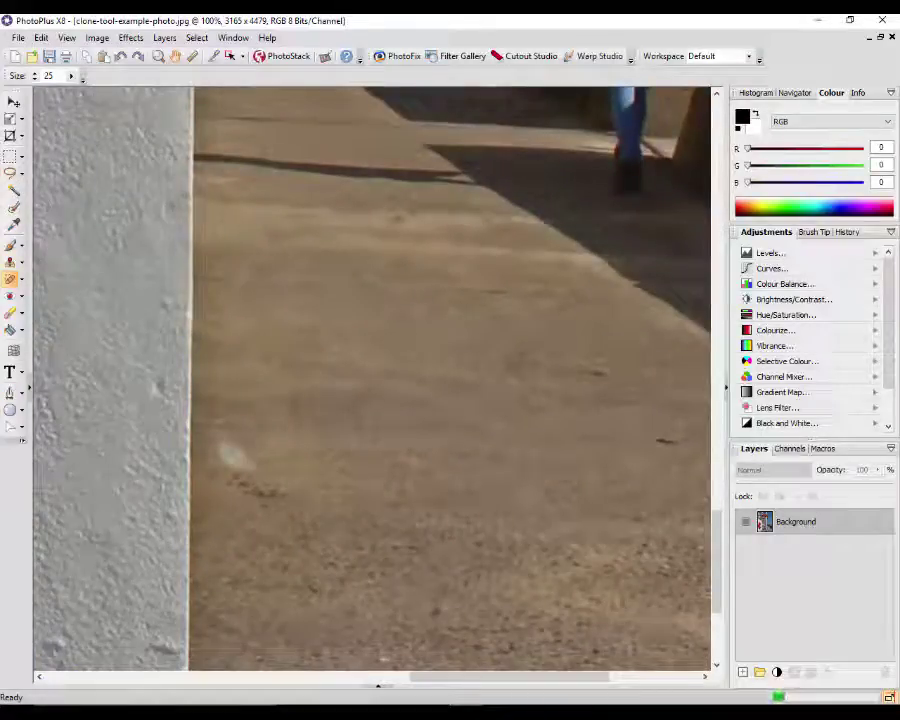
left_click_drag(232, 455, 243, 90)
scroll(397, 483, "up", 2)
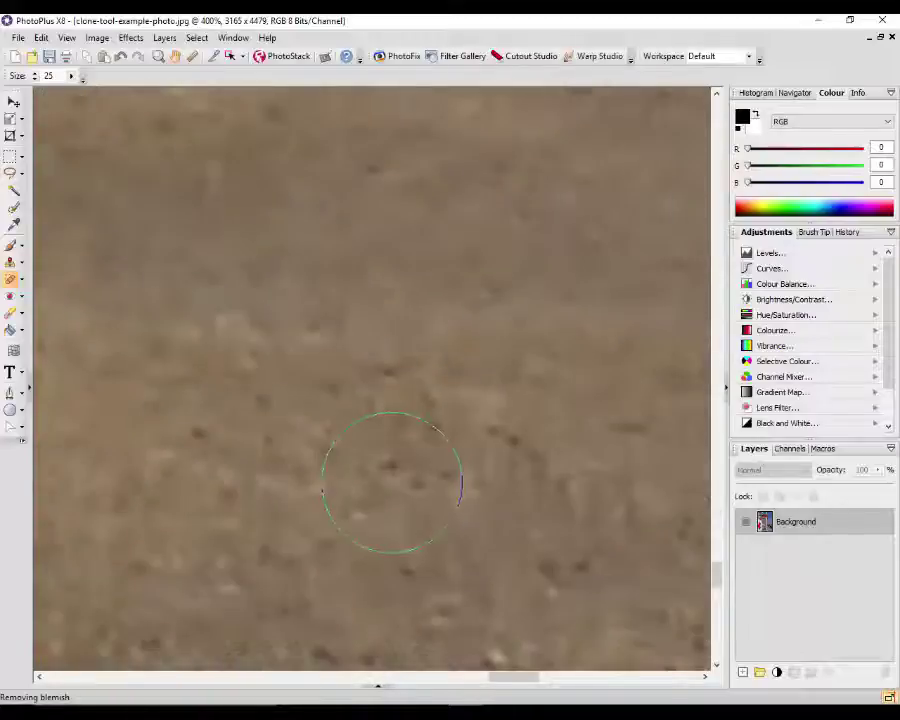
scroll(397, 483, "down", 4)
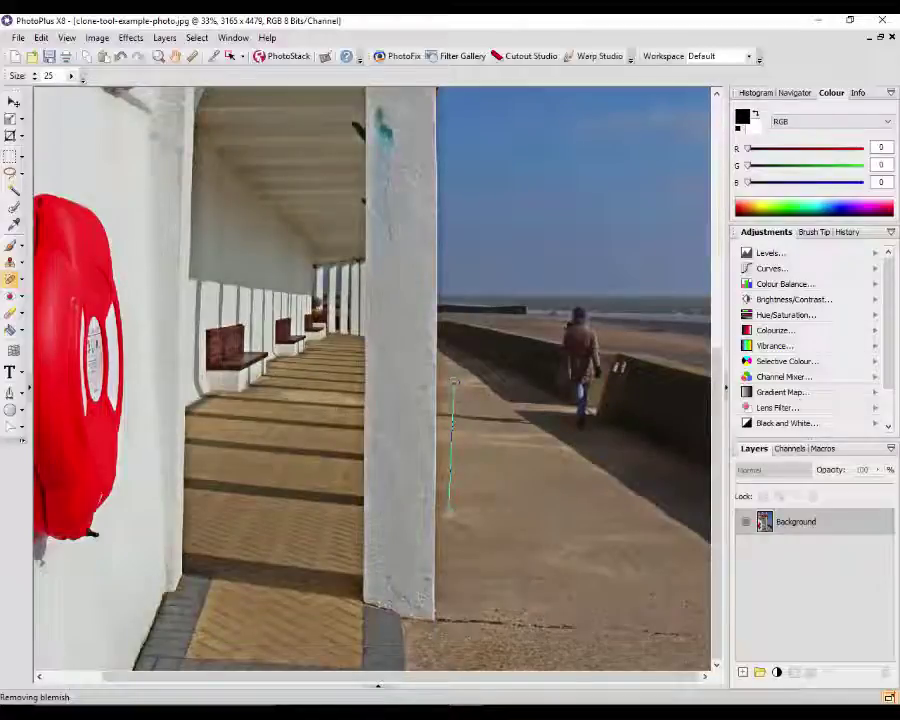
left_click(455, 382, "shift")
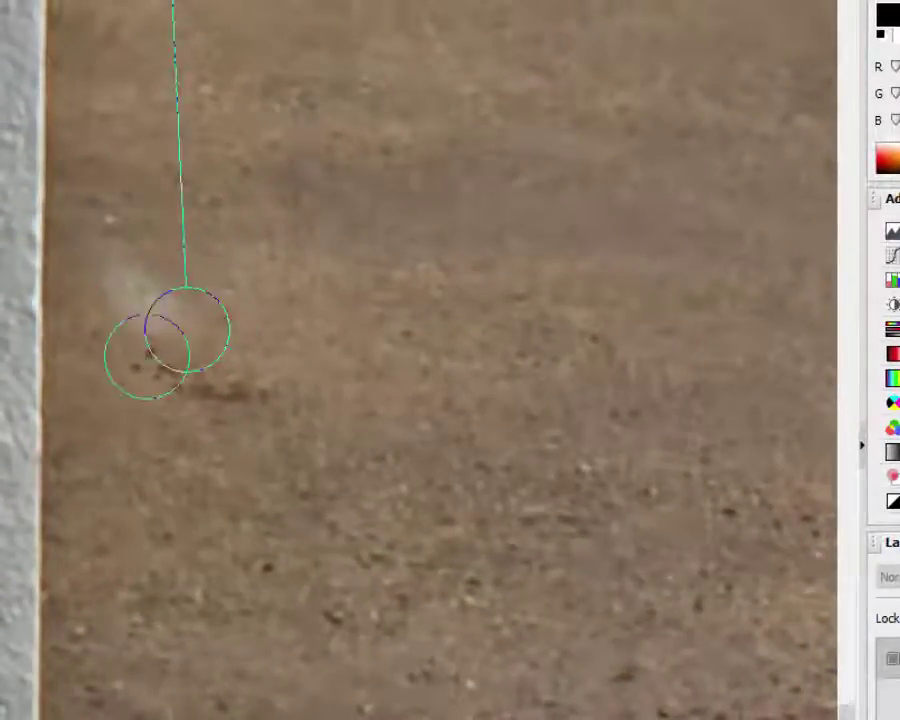
Step: Remove the small dark specks just below the pale pavement spot and blend the spot's edges into the surrounding texture
left_click(145, 351)
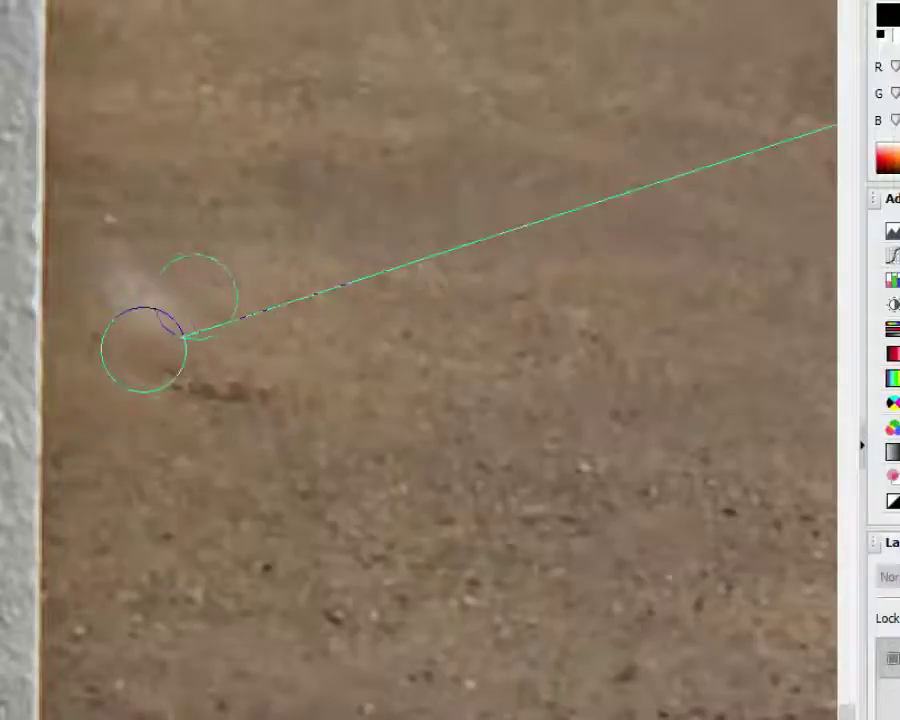
left_click(185, 284)
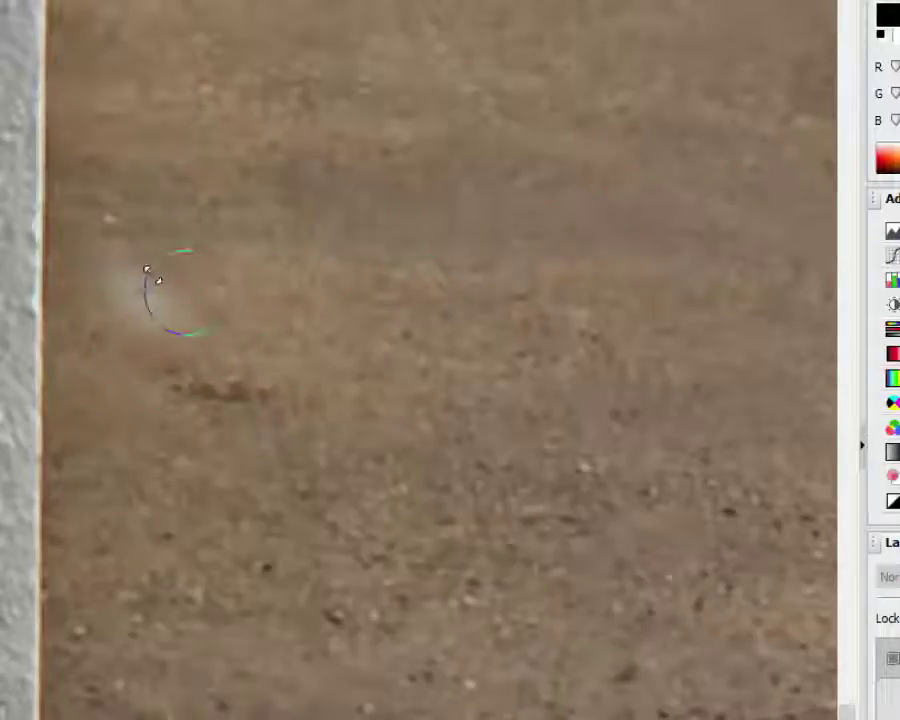
left_click(130, 271)
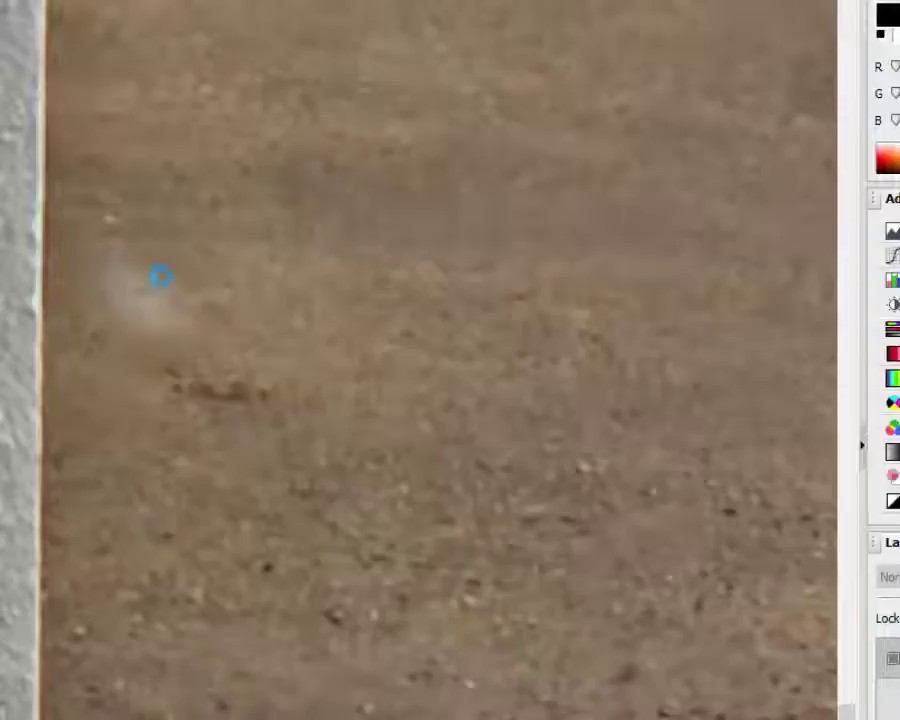
left_click(100, 316)
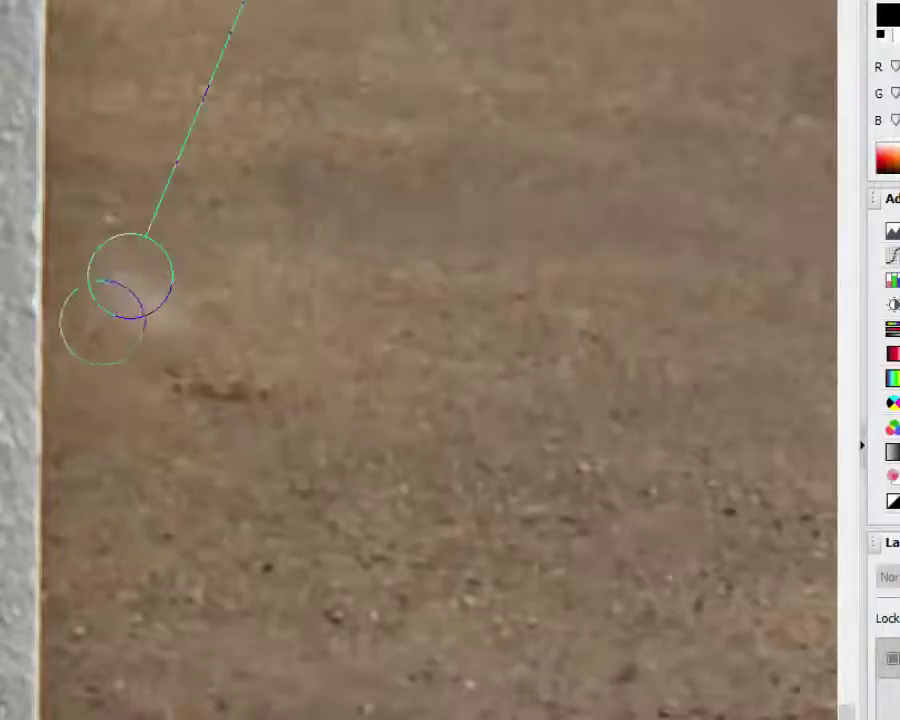
left_click(110, 332)
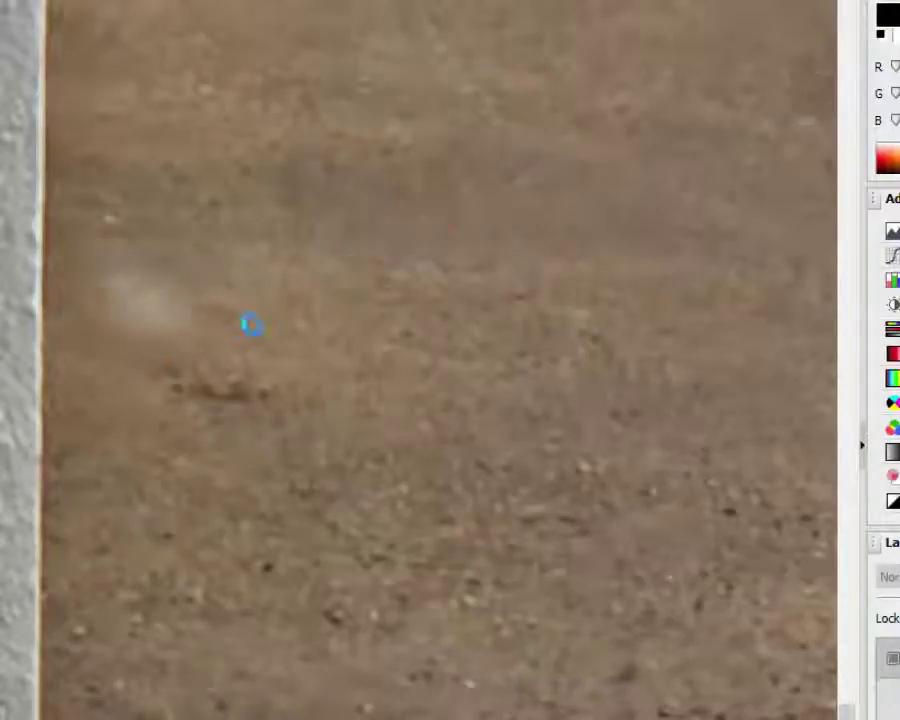
Step: Blend away the pale smudge and the dark specks just below it on the pavement beside the pillar with the Blemish Remover
left_click(160, 293)
left_click(132, 275)
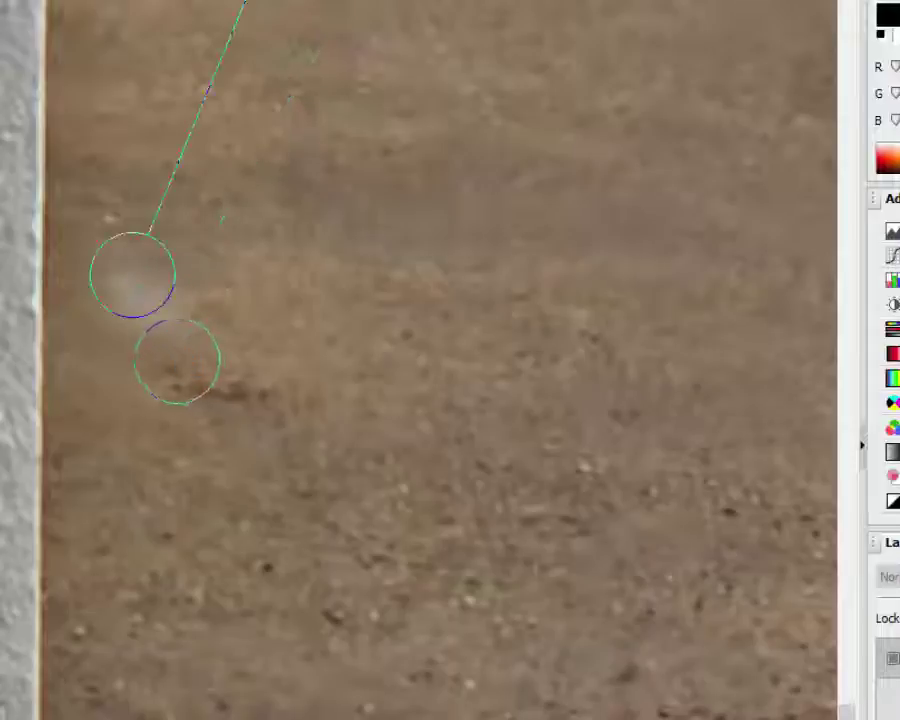
left_click(176, 360)
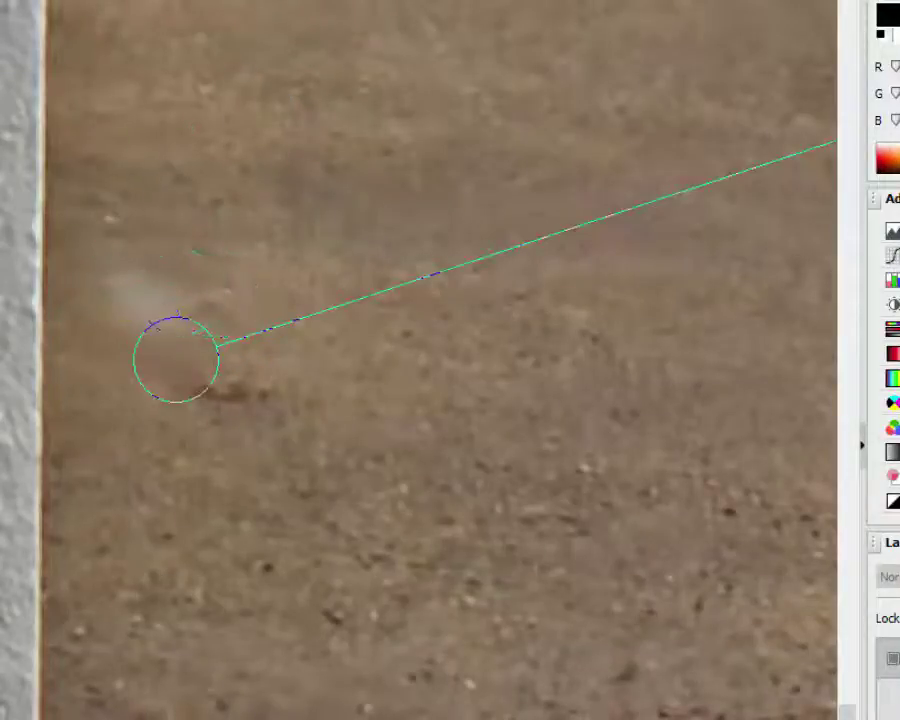
left_click(181, 291)
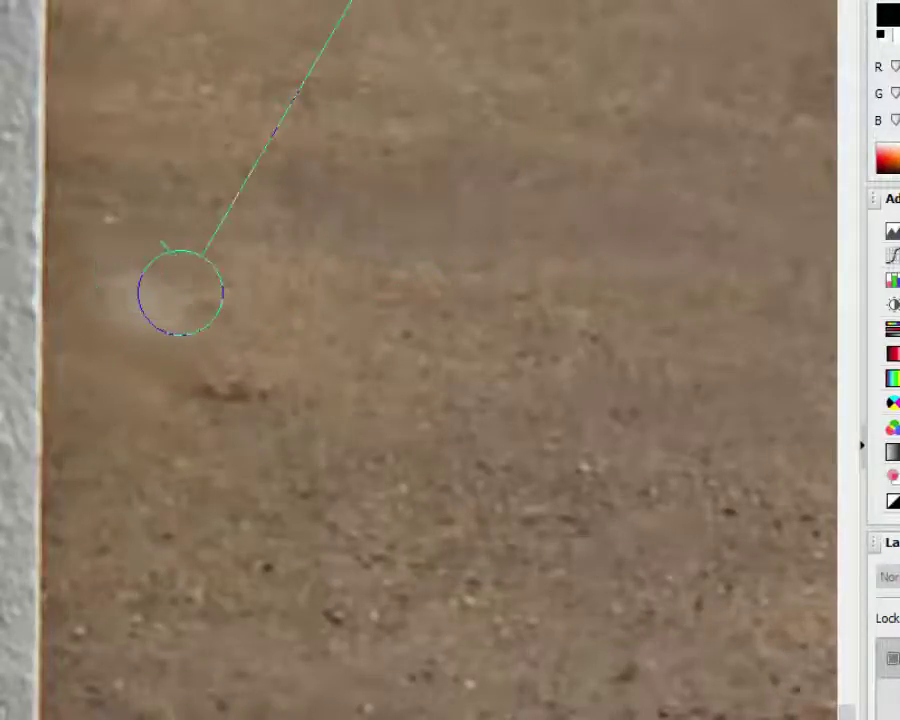
left_click(132, 275)
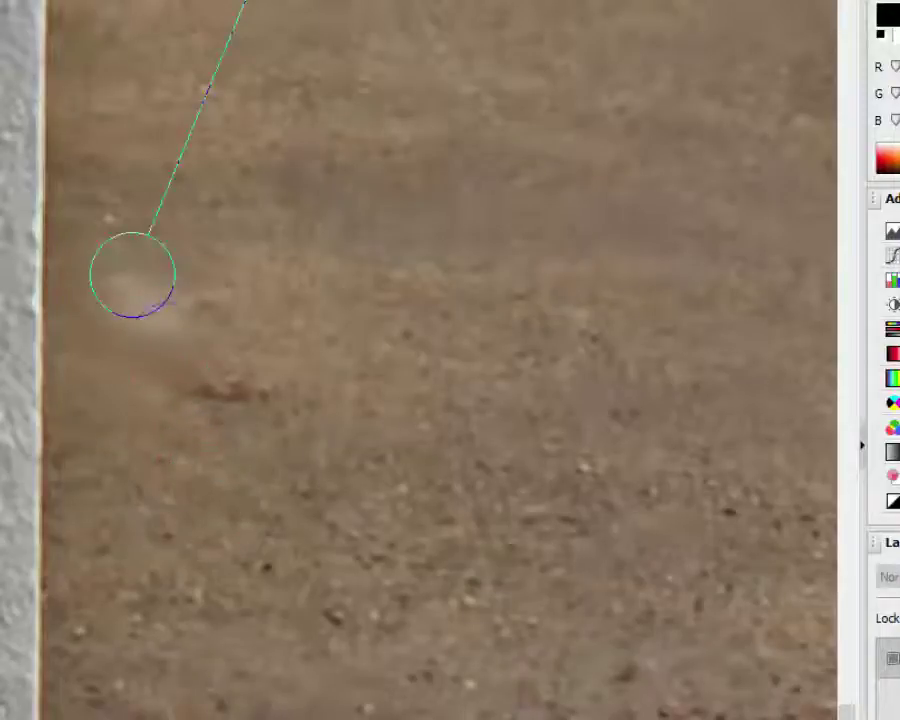
left_click(169, 345)
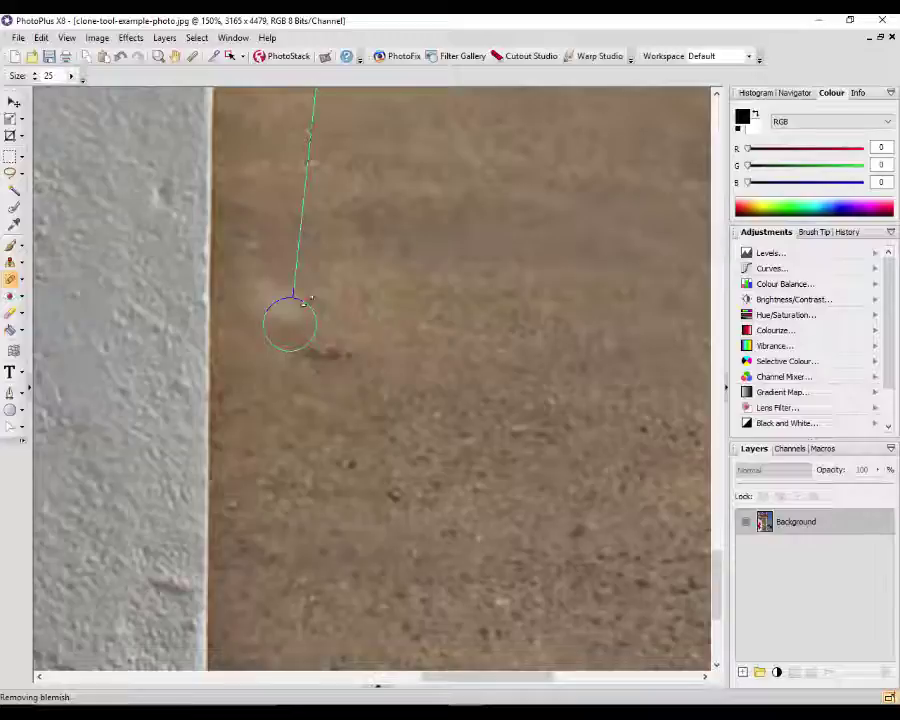
Step: Examine the retouched pavement, pillar, sky and wall in the overall photo
scroll(289, 428, "down", 2)
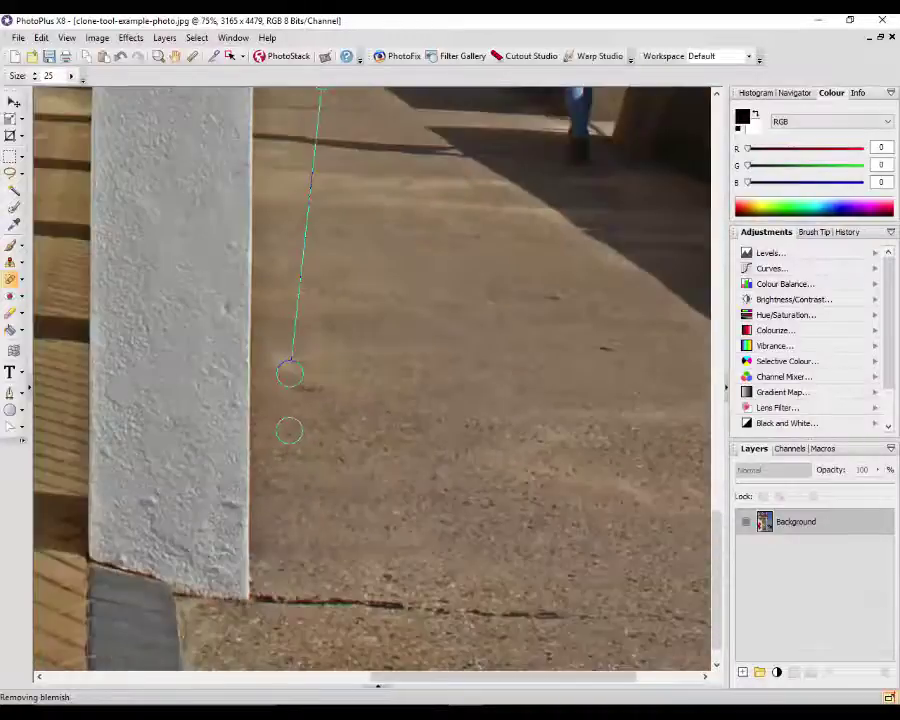
scroll(289, 430, "down", 1)
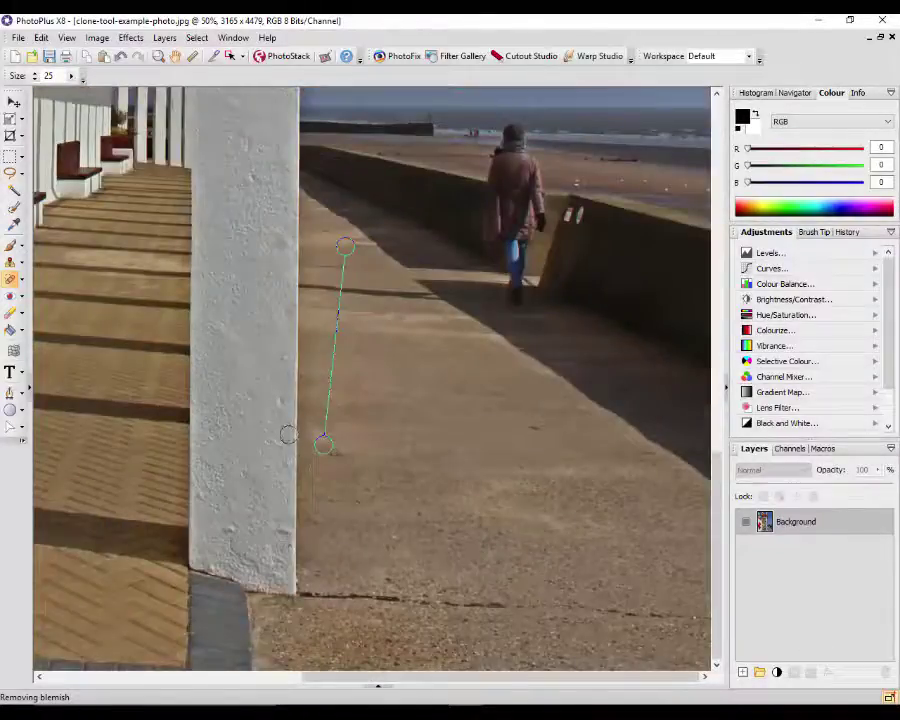
scroll(323, 444, "down", 1)
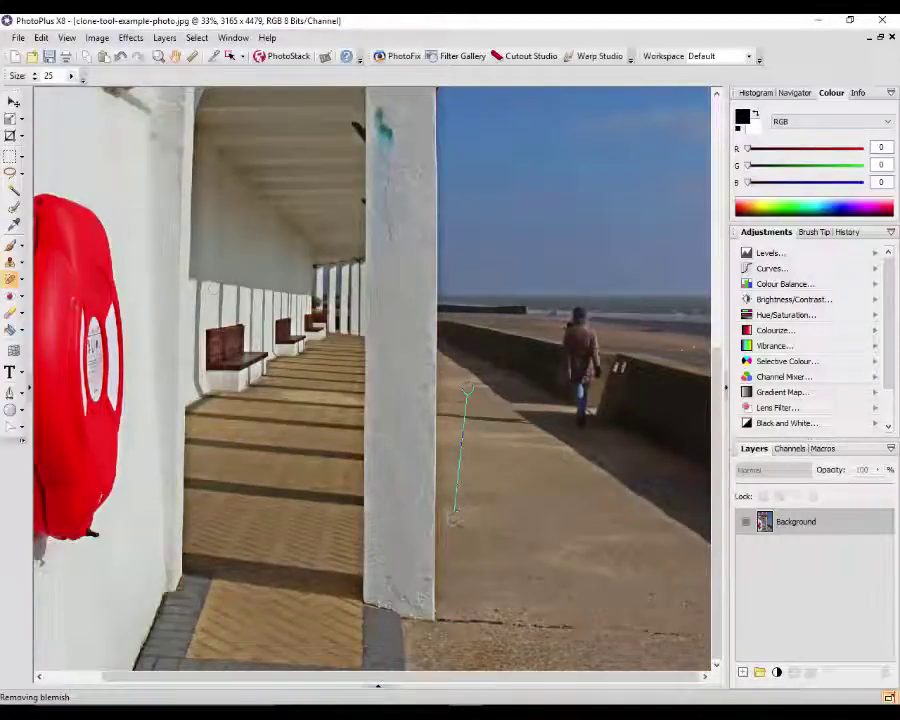
scroll(517, 441, "up", 3)
scroll(517, 441, "down", 5)
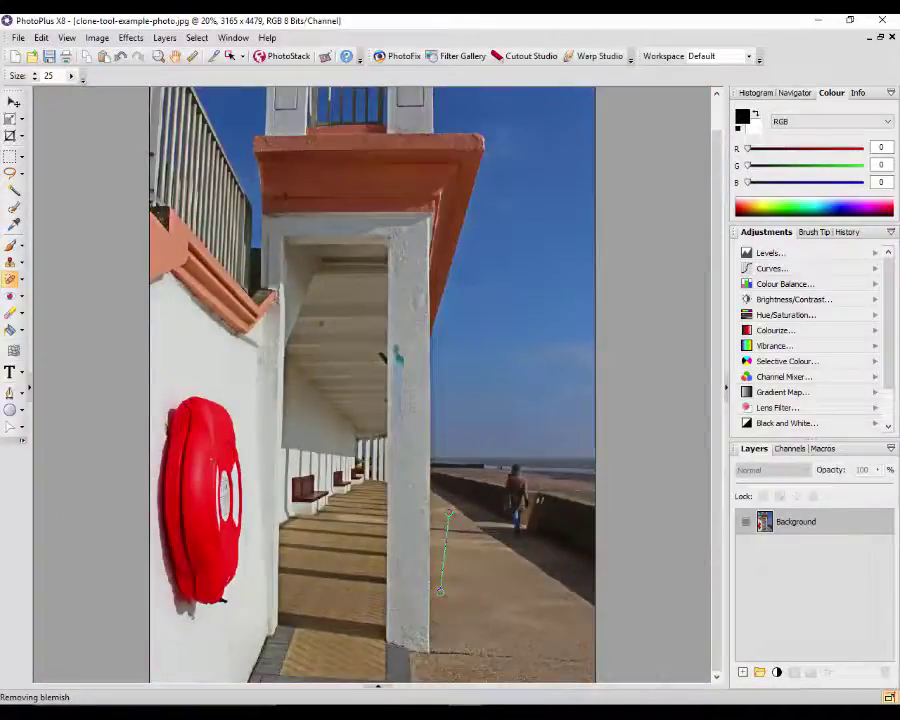
scroll(462, 424, "up", 1)
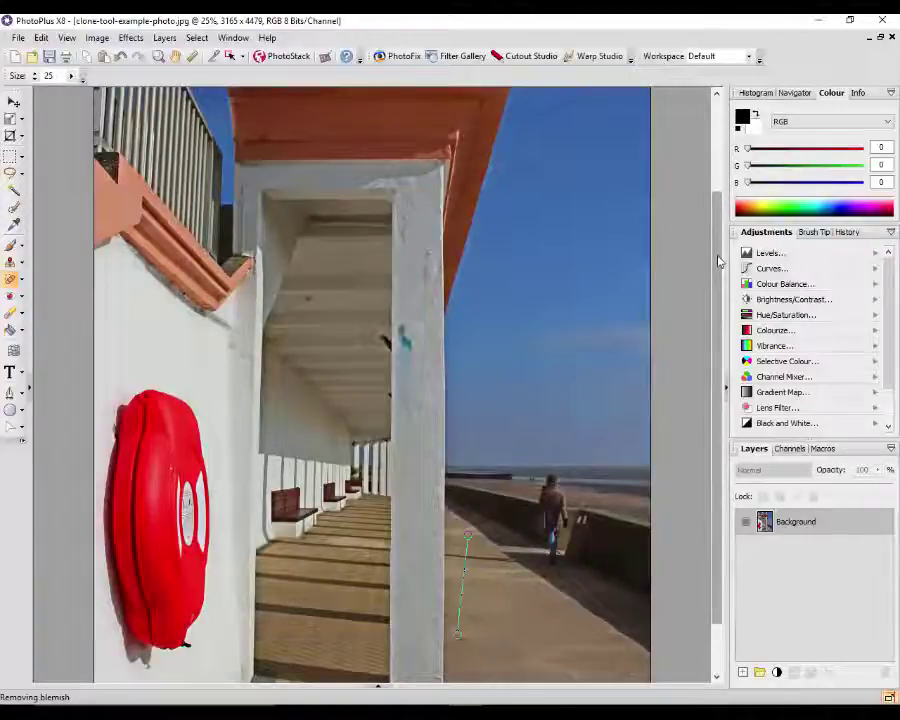
scroll(718, 278, "down", 1)
left_click_drag(718, 278, 722, 297)
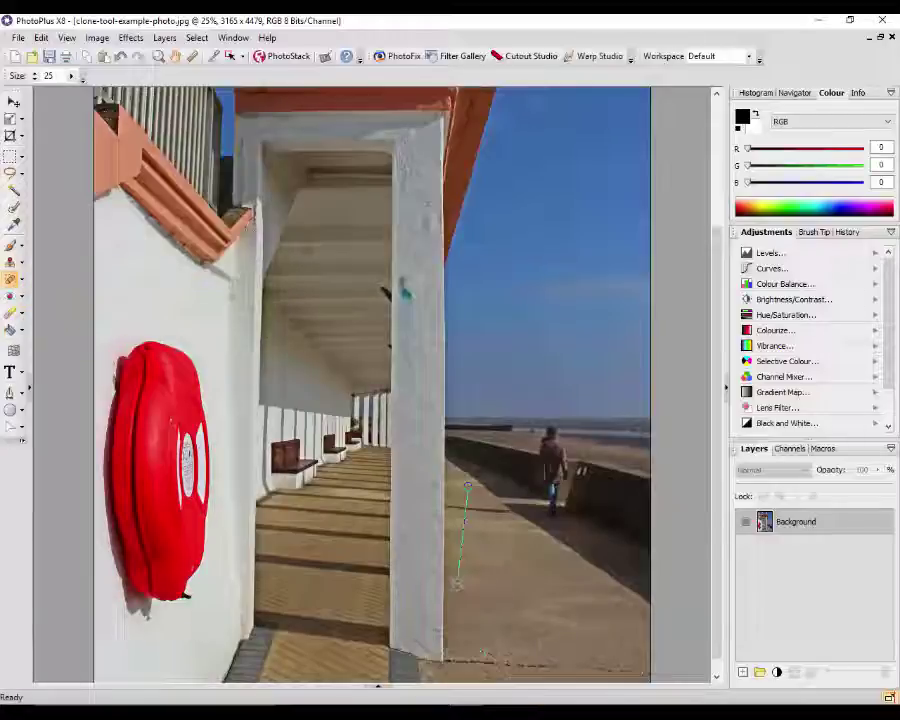
Step: Switch to the unretouched copy of the photo, Untitled1, and give it the full viewing area
left_click(376, 688)
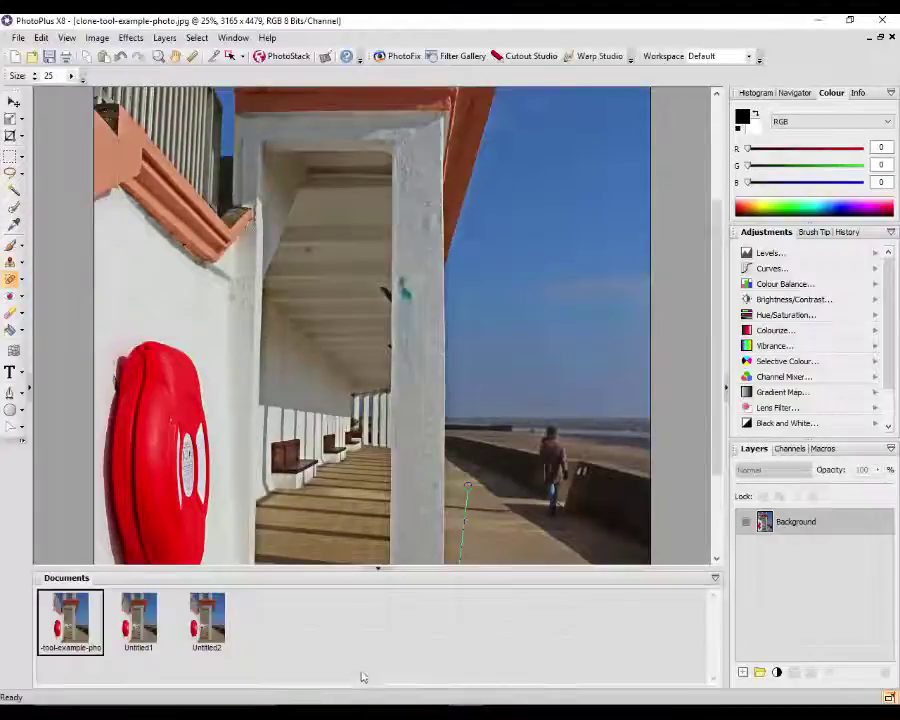
left_click(146, 632)
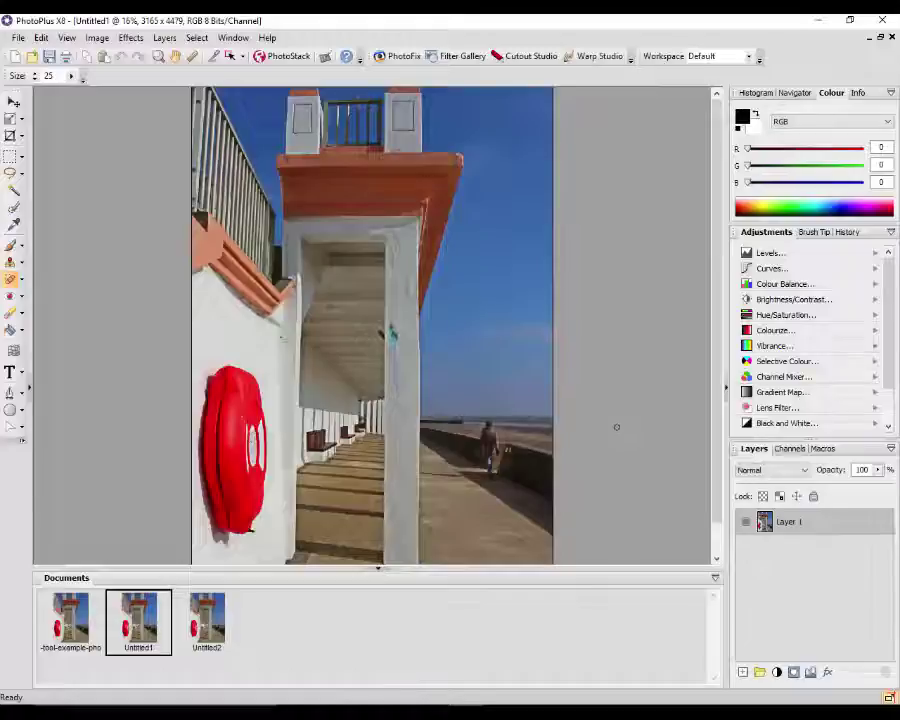
key("ctrl+plus")
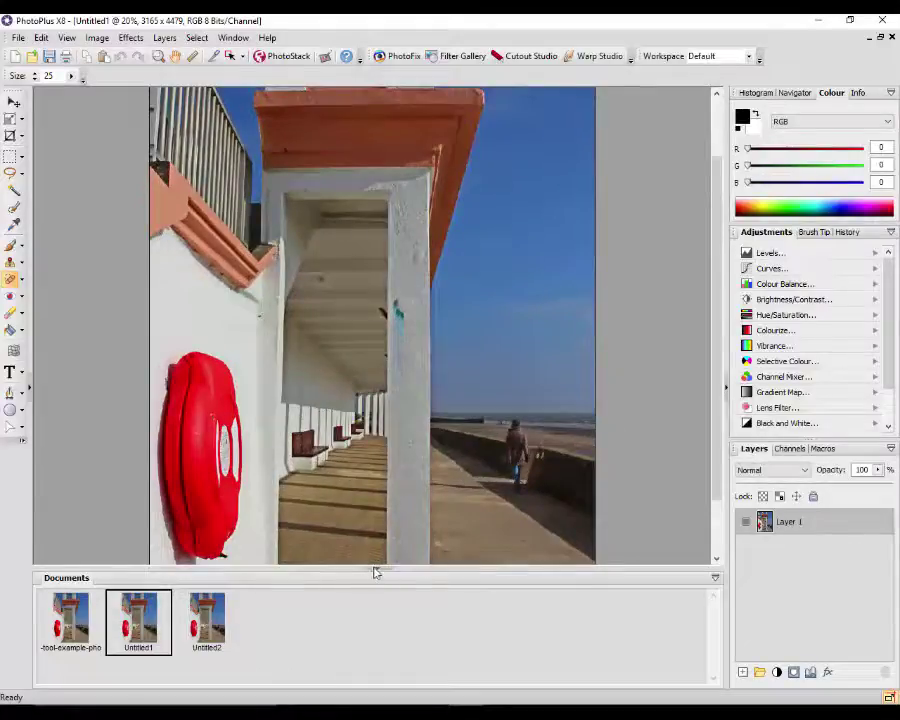
left_click(378, 686)
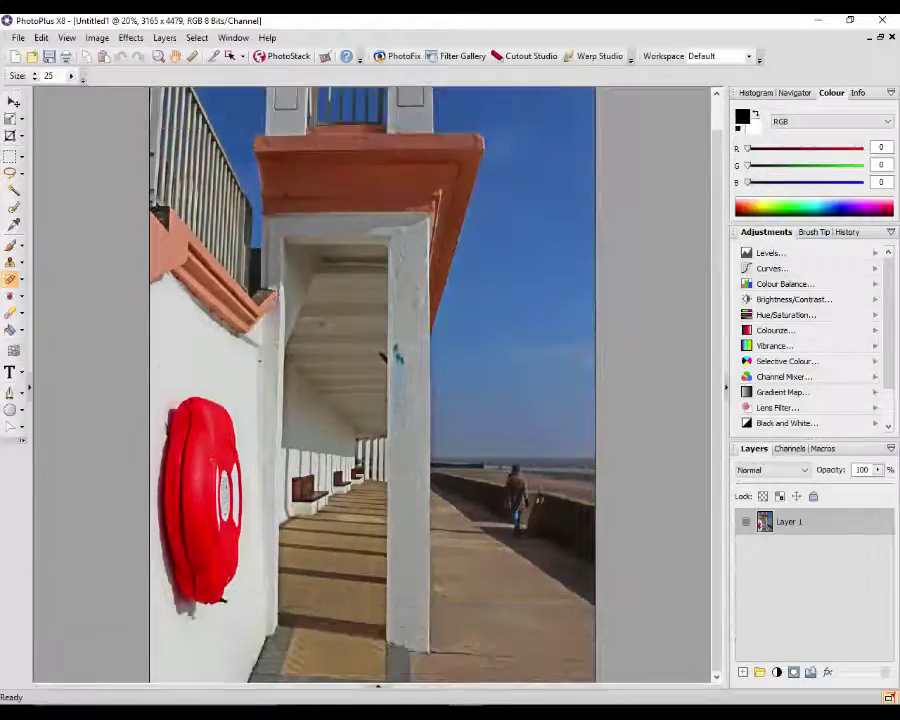
Step: Switch to the Scratch Remover and try to paint on the photo without defining a clone source
left_click(22, 283)
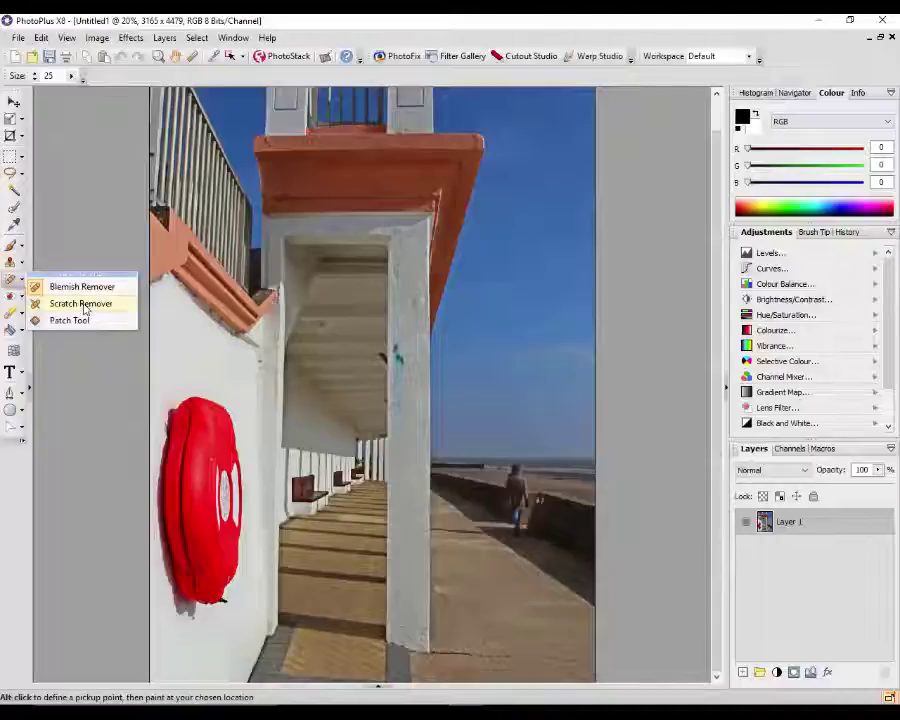
left_click(84, 306)
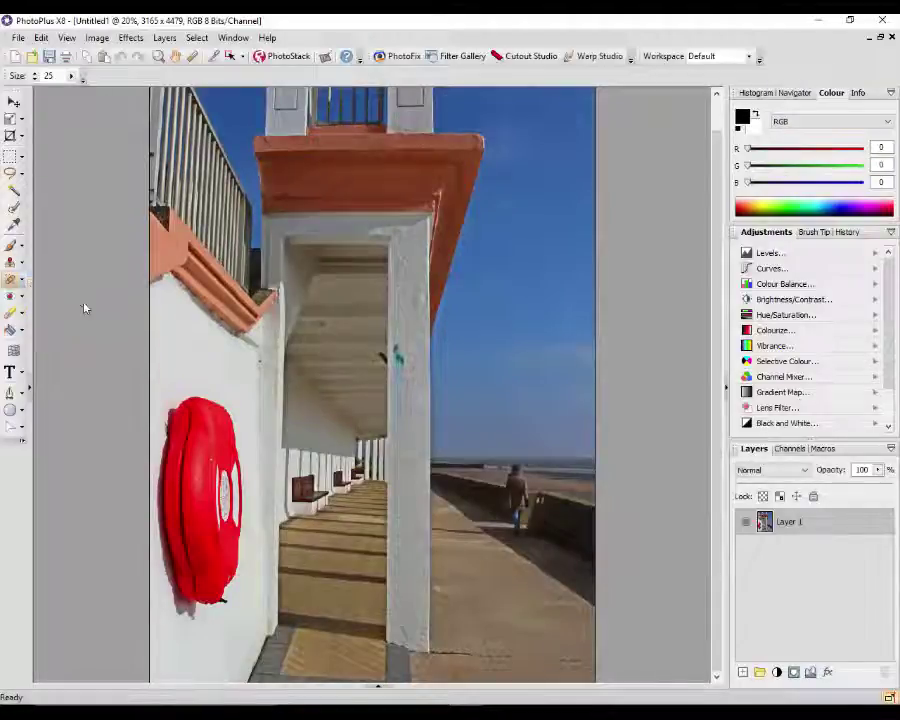
left_click(22, 283)
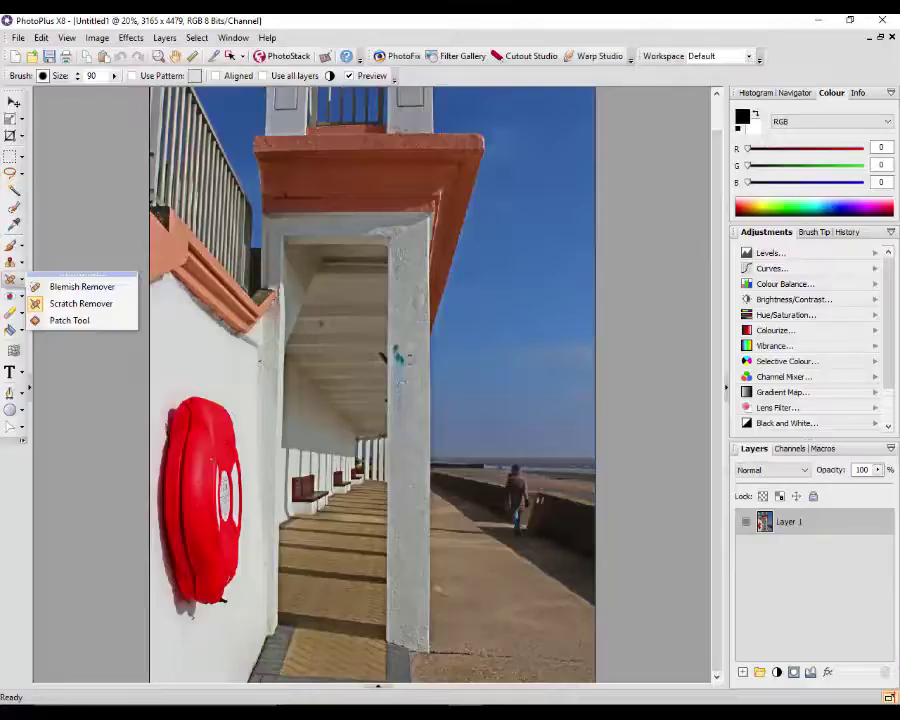
left_click(456, 236)
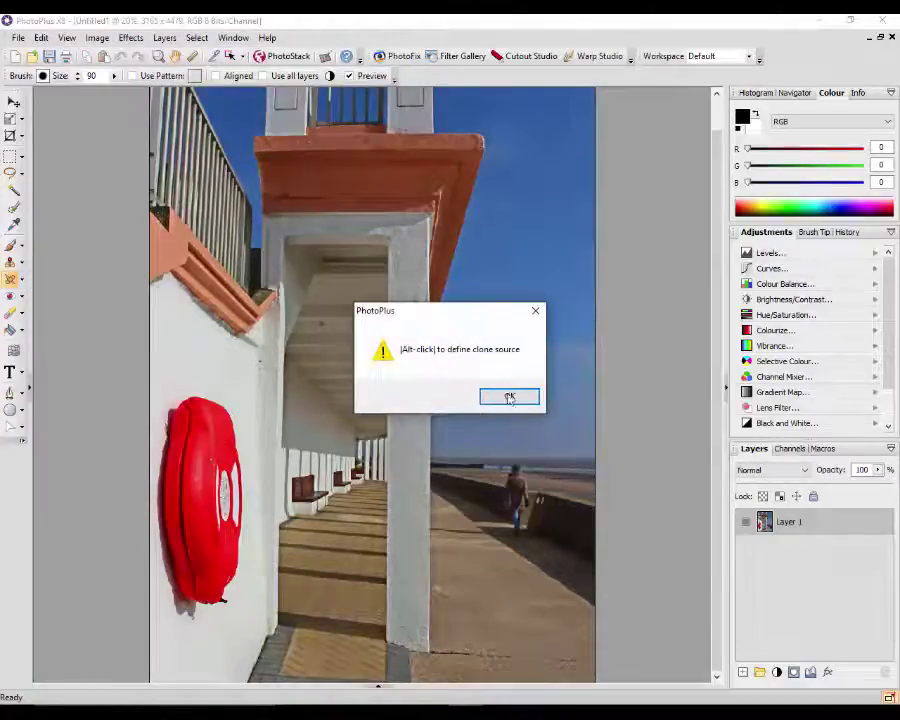
left_click(509, 397)
Step: Sample the green stain on the pillar, clone it onto the clean plaster beside it, and undo the copy
scroll(388, 362, "up", 5)
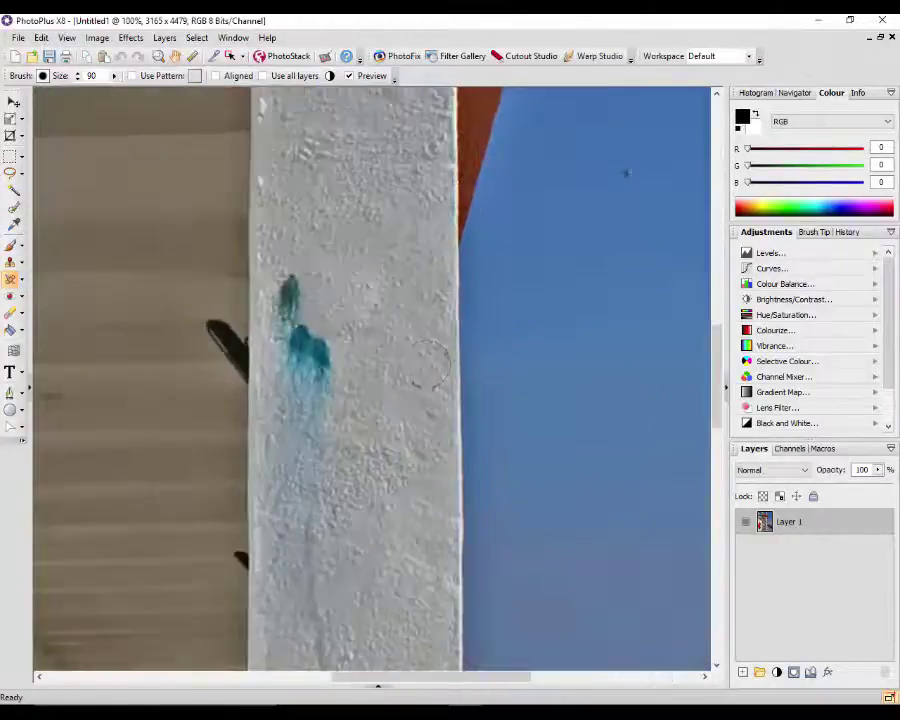
scroll(263, 361, "up", 1)
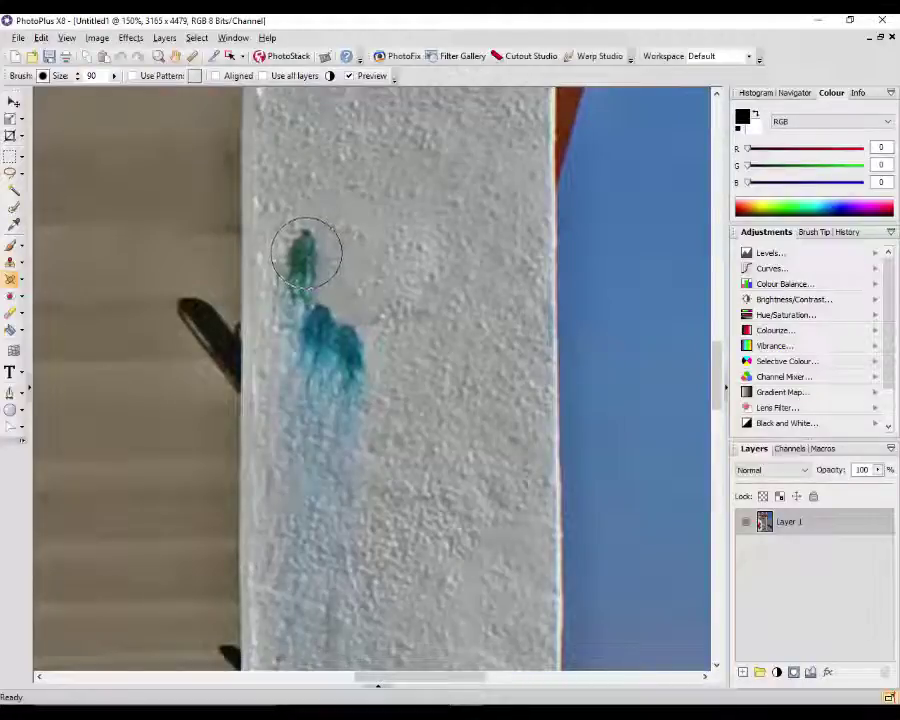
mouse_move(310, 250)
left_mouse_down()
mouse_move(372, 254)
mouse_move(396, 272)
left_mouse_up()
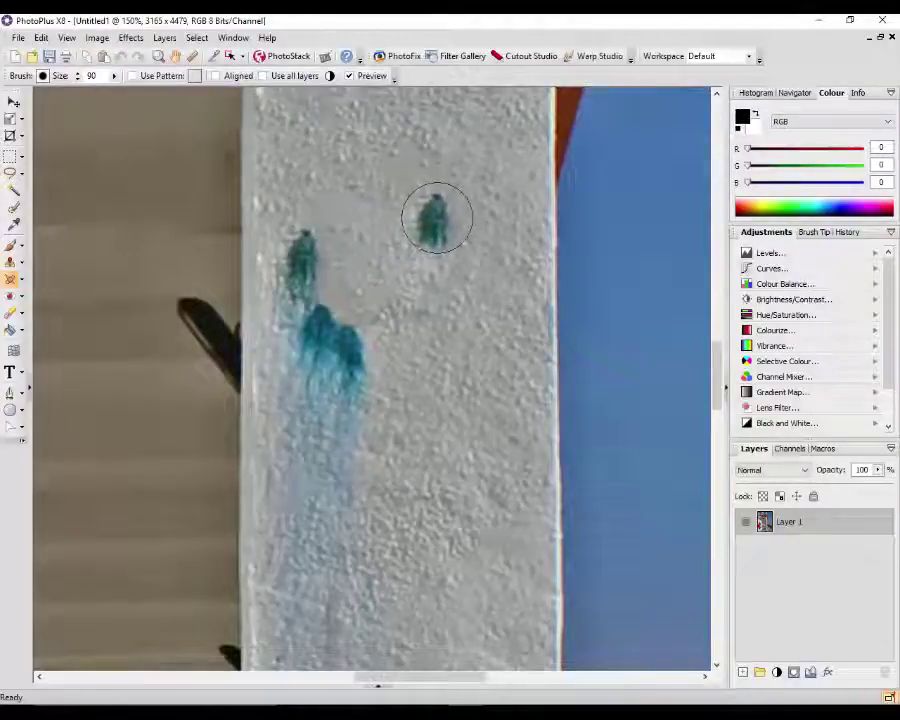
left_click(437, 218)
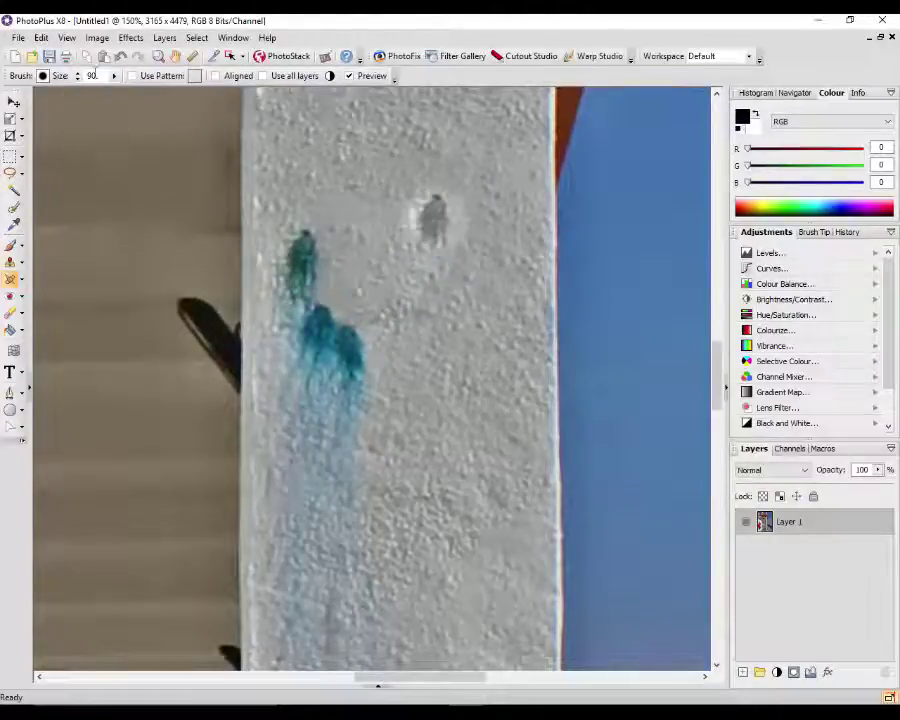
left_click(120, 57)
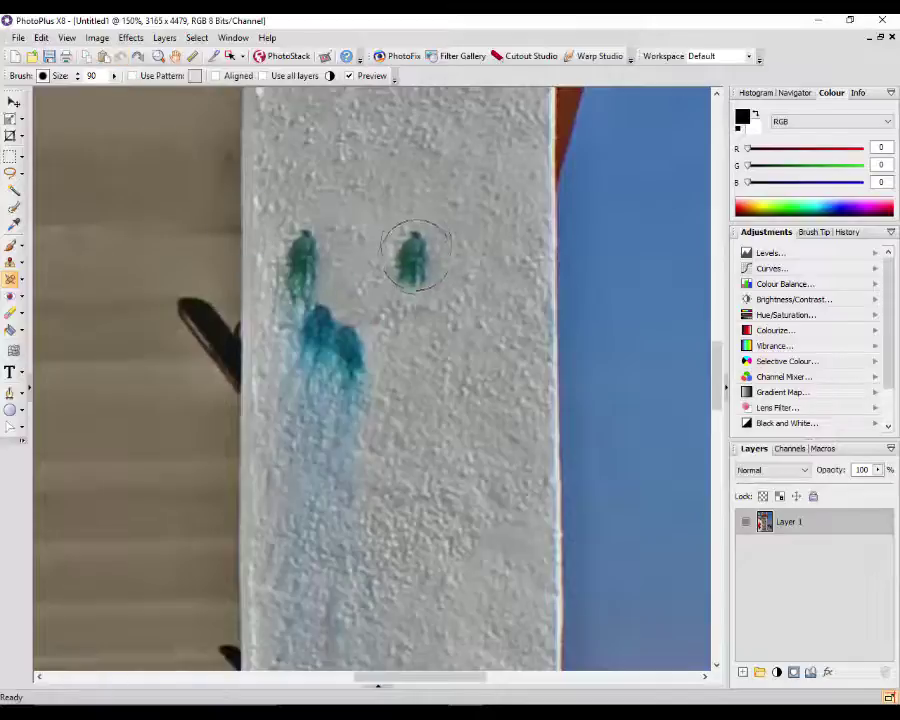
Step: Sample clean plaster beside the green stain, paint over the stain's upper part, and undo the last dab
left_click(408, 212)
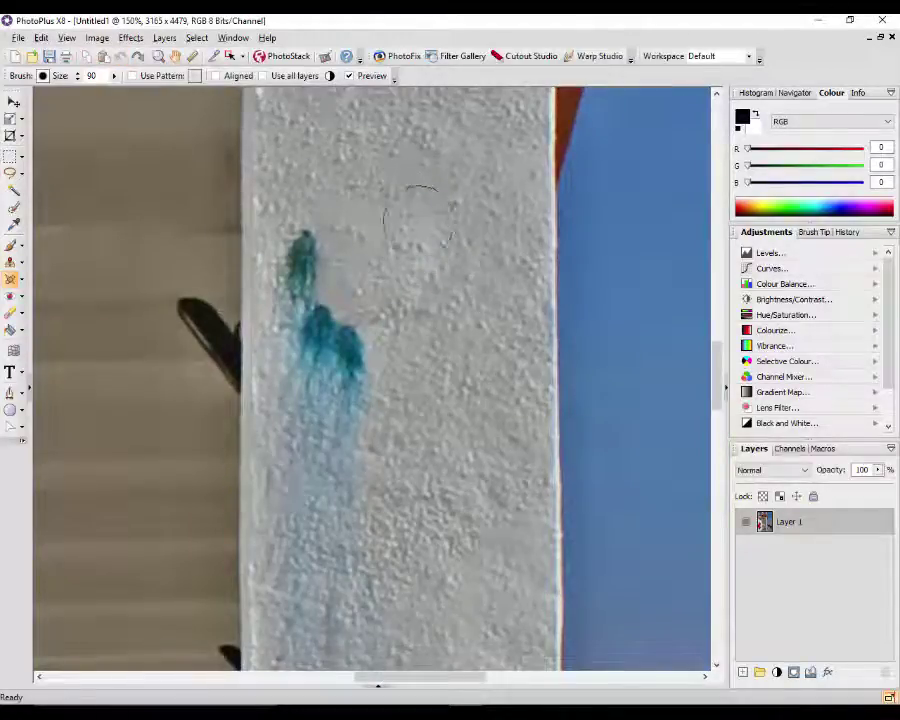
left_click(305, 251)
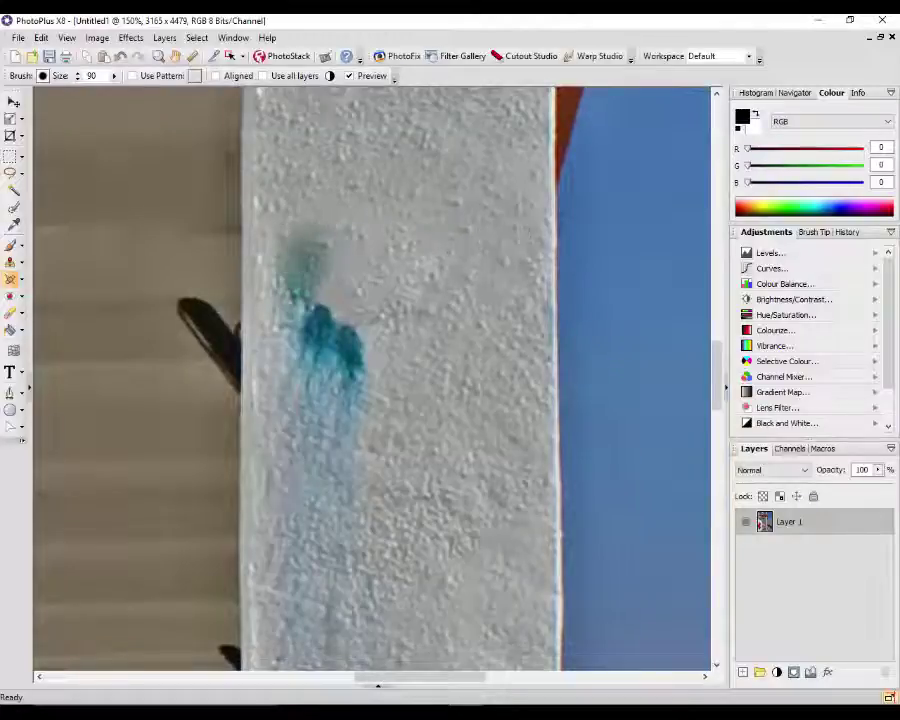
left_click(300, 262)
key("ctrl+z")
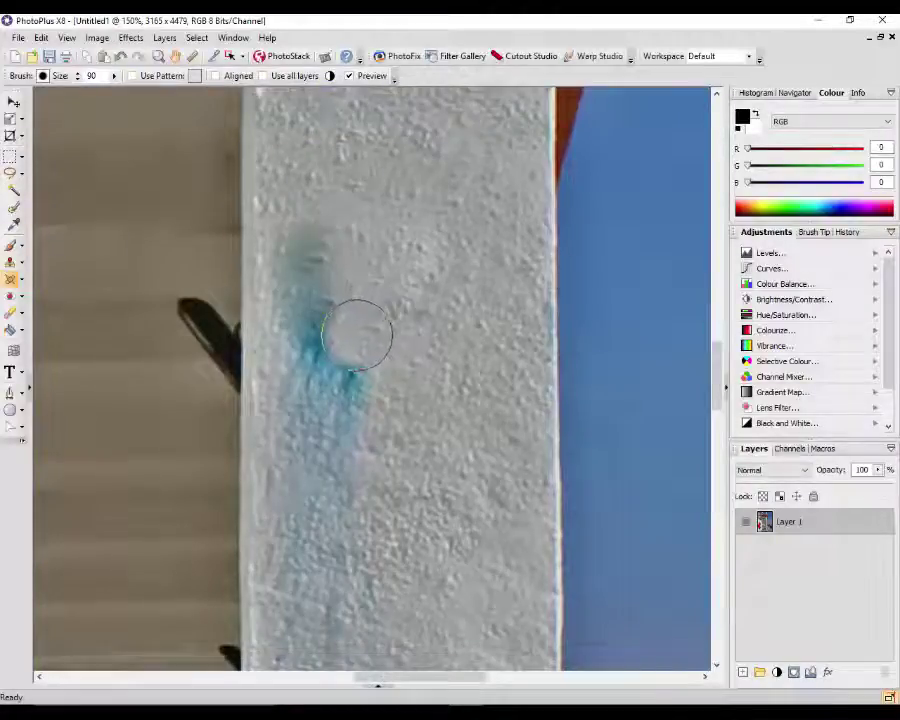
Step: Paint clean plaster texture over the blue-green stain and the streak running down the pillar, resampling from nearby plaster
mouse_move(382, 325)
left_mouse_down()
mouse_move(333, 320)
mouse_move(357, 321)
mouse_move(375, 386)
mouse_move(334, 333)
mouse_move(302, 254)
mouse_move(350, 311)
mouse_move(349, 344)
mouse_move(327, 365)
mouse_move(360, 405)
mouse_move(317, 396)
mouse_move(389, 343)
mouse_move(386, 319)
mouse_move(377, 317)
mouse_move(413, 382)
mouse_move(439, 403)
mouse_move(441, 395)
mouse_move(350, 355)
mouse_move(362, 409)
mouse_move(353, 423)
mouse_move(345, 418)
mouse_move(359, 343)
mouse_move(344, 311)
mouse_move(361, 381)
mouse_move(335, 412)
mouse_move(417, 439)
mouse_move(337, 473)
mouse_move(358, 435)
mouse_move(354, 410)
mouse_move(391, 354)
mouse_move(349, 339)
mouse_move(385, 383)
mouse_move(367, 417)
mouse_move(340, 412)
mouse_move(416, 387)
mouse_move(430, 337)
mouse_move(415, 250)
left_mouse_up()
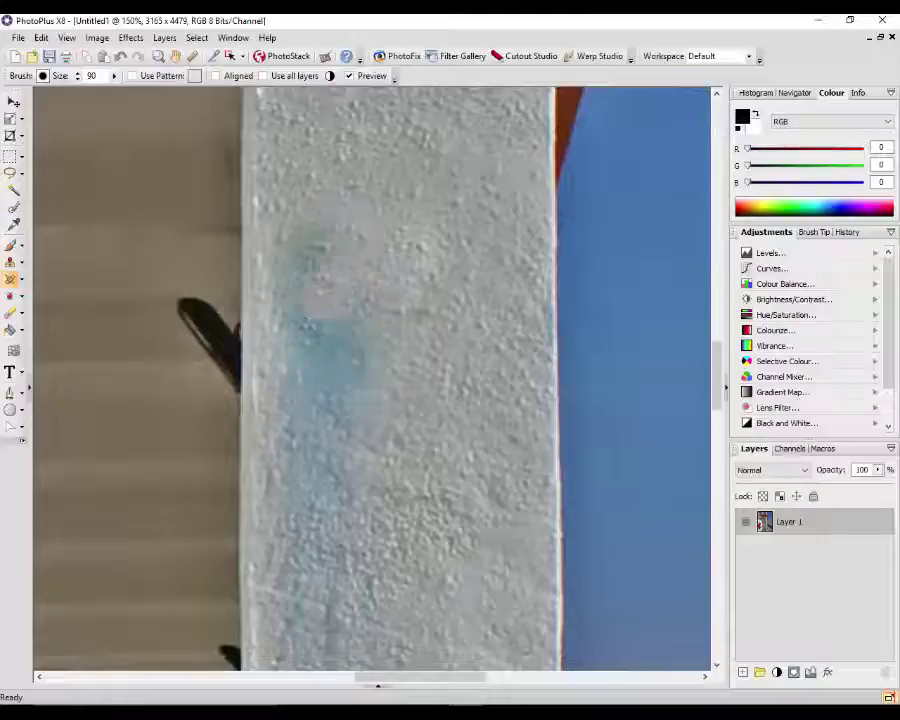
mouse_move(327, 267)
left_mouse_down()
mouse_move(369, 402)
mouse_move(335, 462)
mouse_move(320, 530)
mouse_move(397, 617)
left_mouse_up()
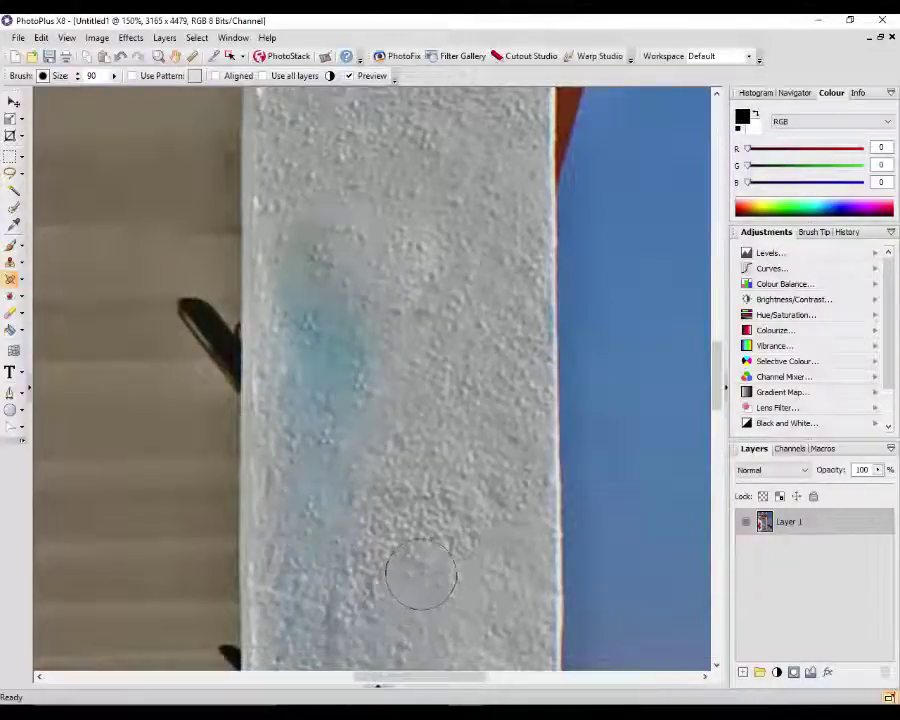
mouse_move(317, 571)
left_mouse_down()
mouse_move(346, 511)
mouse_move(348, 455)
left_mouse_up()
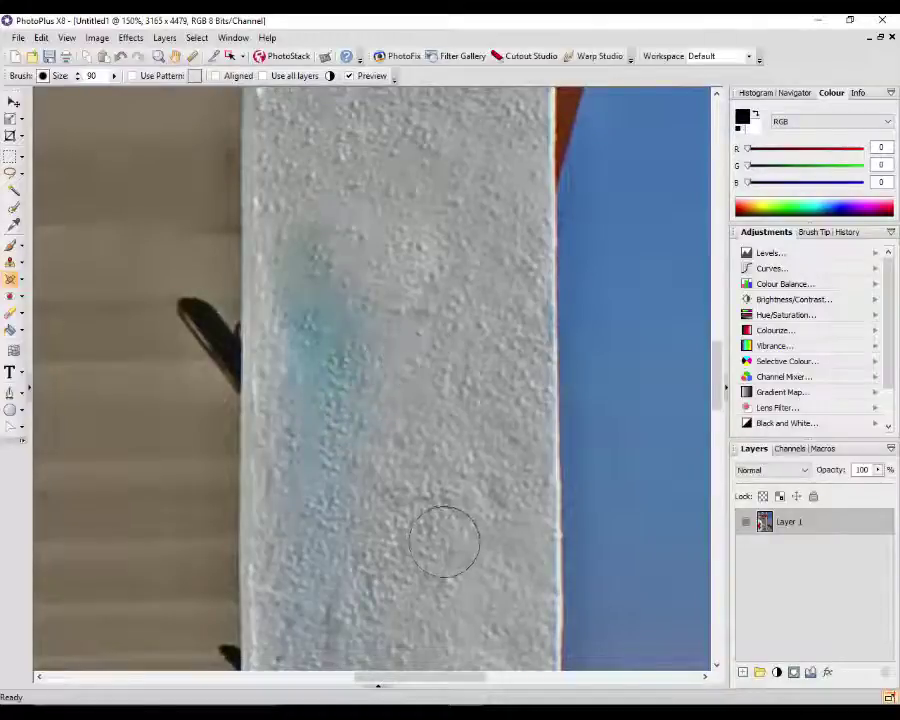
Step: Cover the small dark speck in the sky beside the roof with adjacent blue sky using the Scratch Remover
scroll(445, 541, "down", 6)
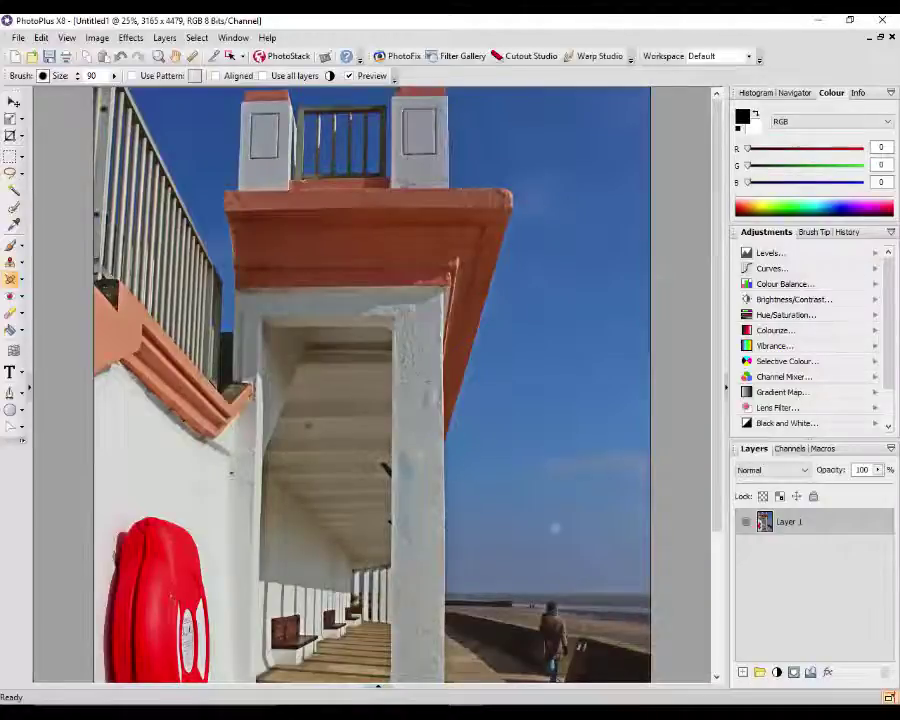
scroll(546, 482, "up", 2)
scroll(458, 426, "up", 2)
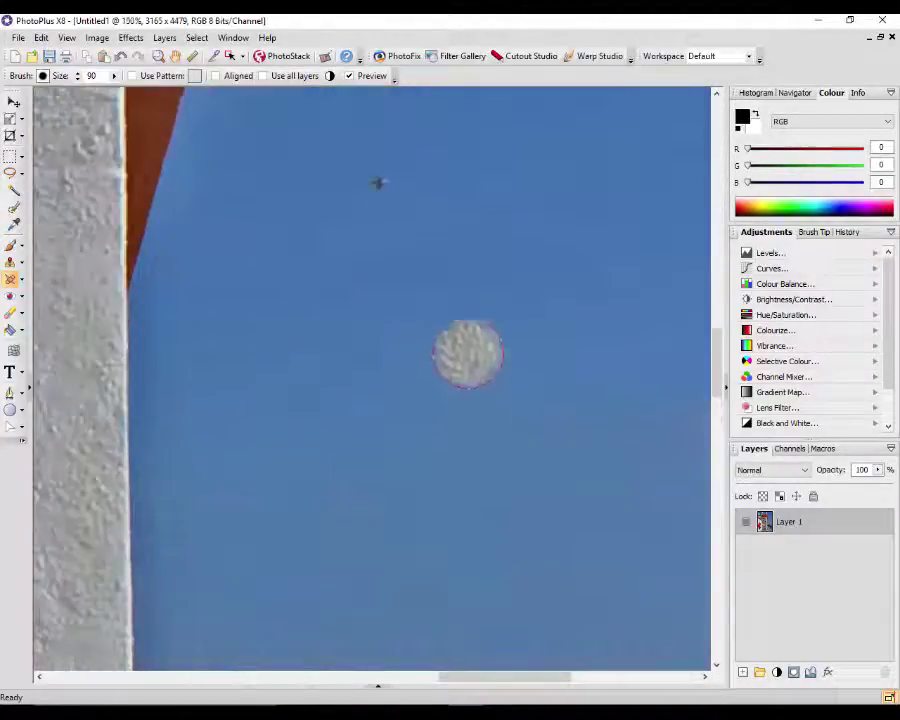
scroll(717, 345, "up", 1)
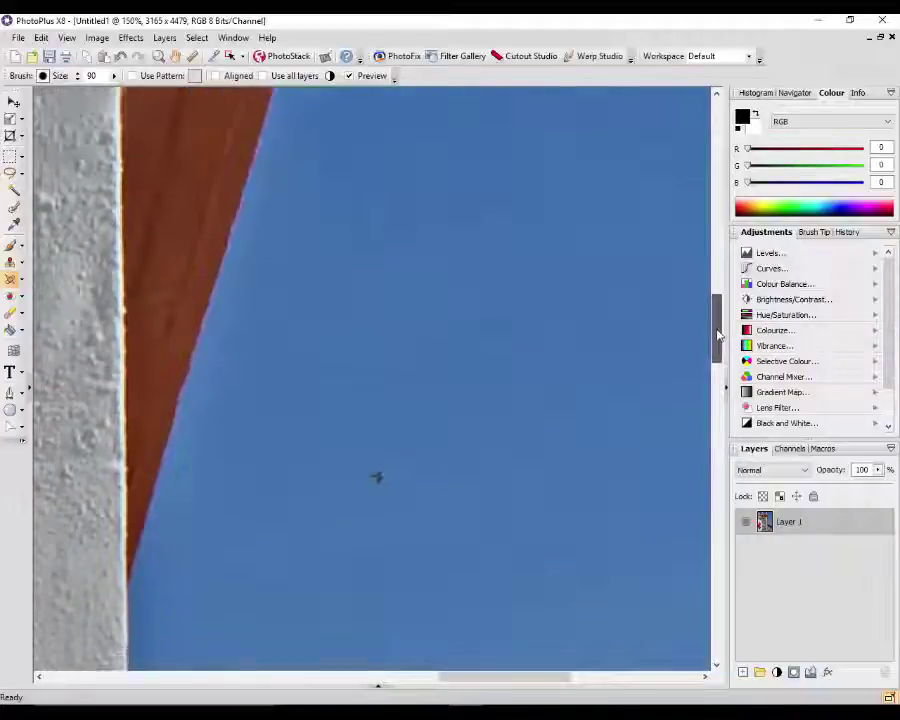
scroll(717, 335, "down", 1)
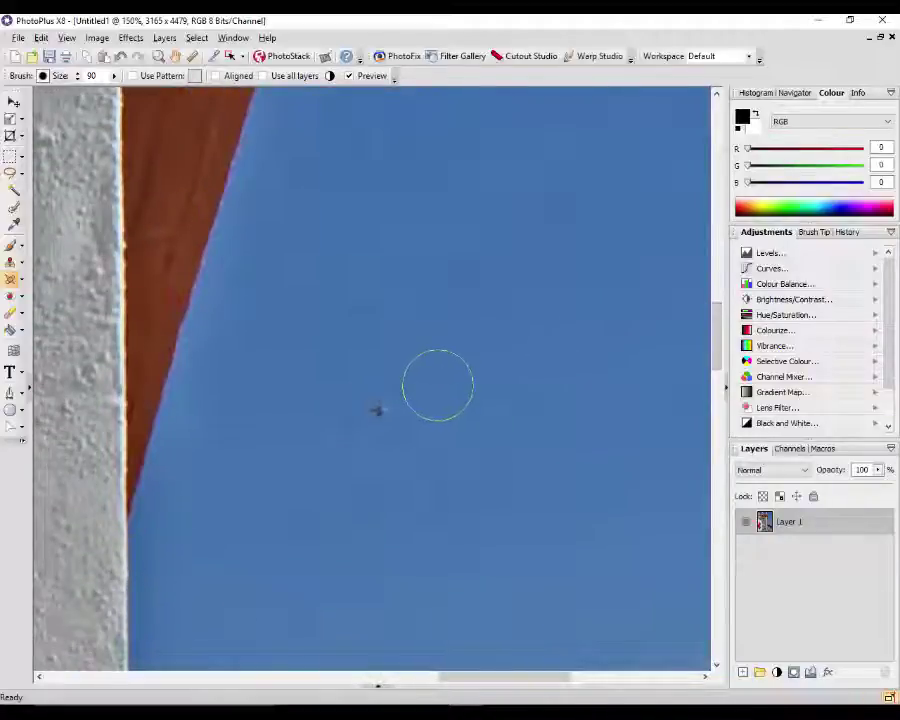
left_click(374, 412)
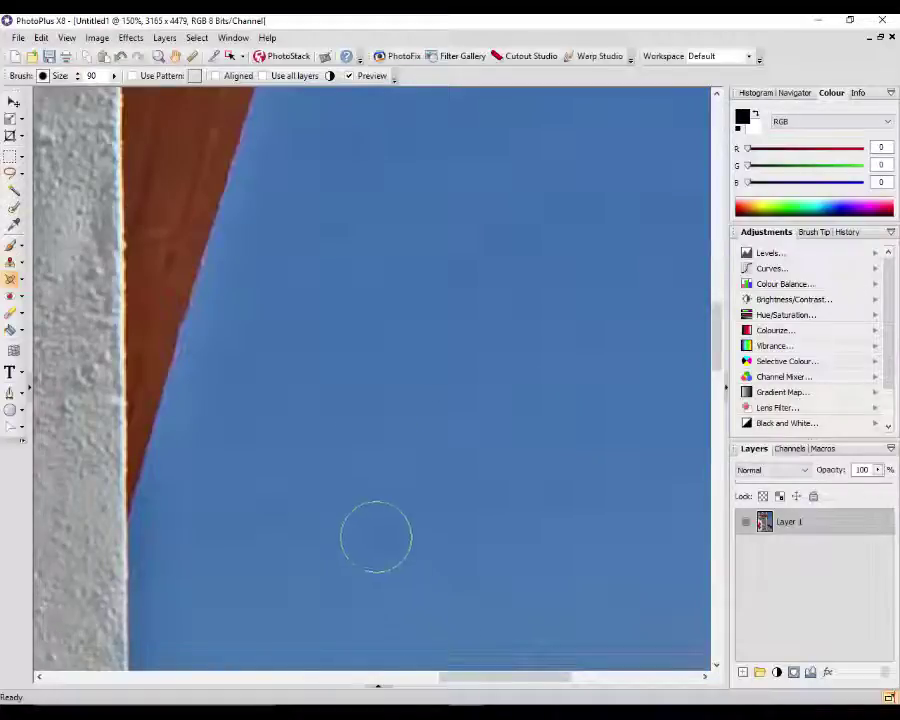
Step: Sample clean plaster beside the small black mark on the white wall and cover the mark with the Scratch Remover
scroll(326, 524, "down", 2)
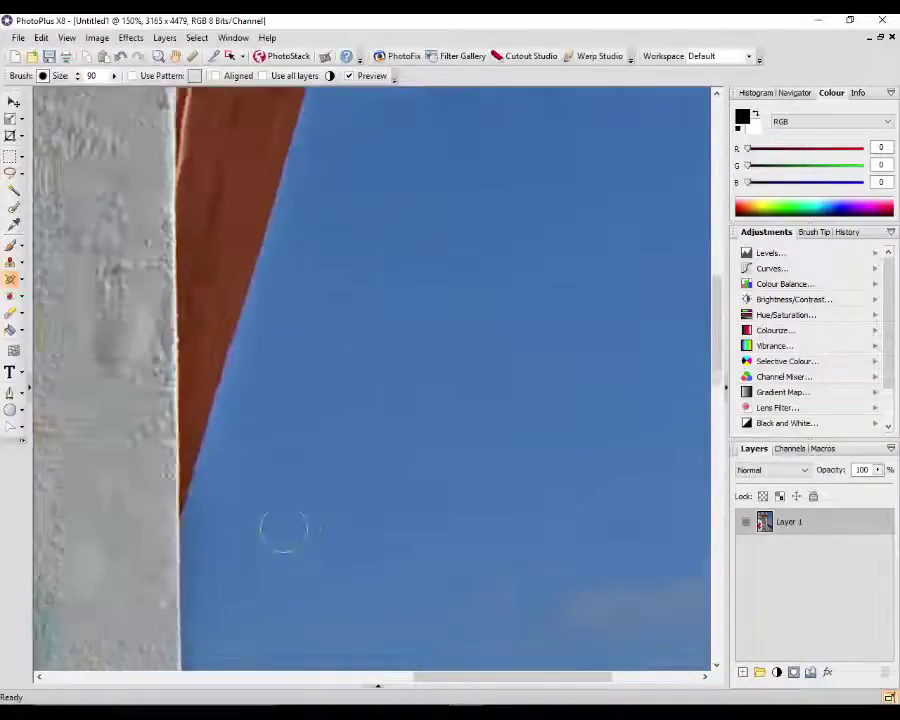
scroll(286, 480, "down", 1)
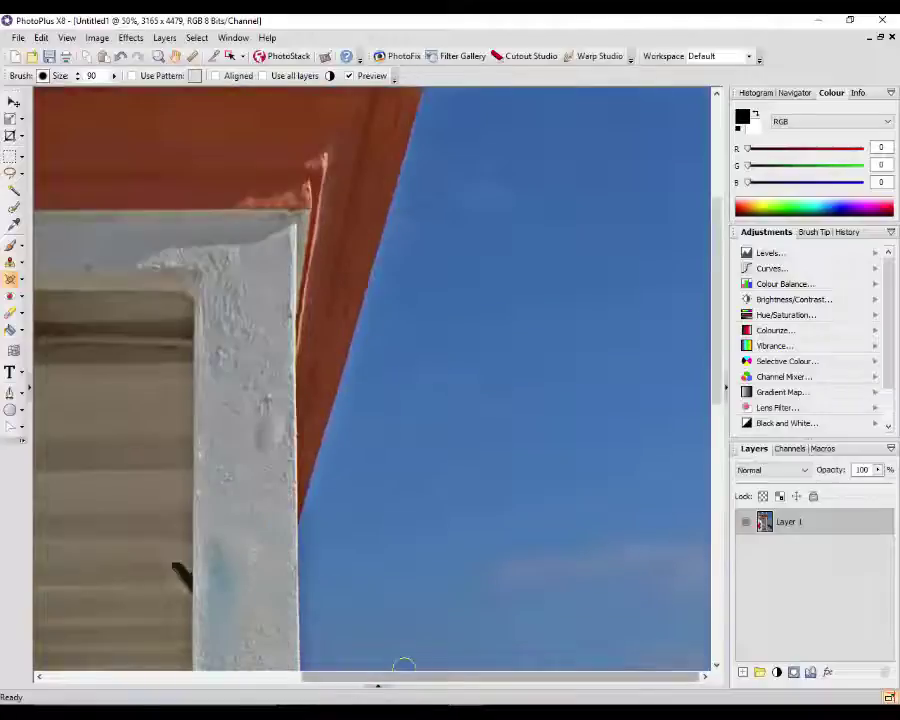
left_click_drag(409, 683, 340, 683)
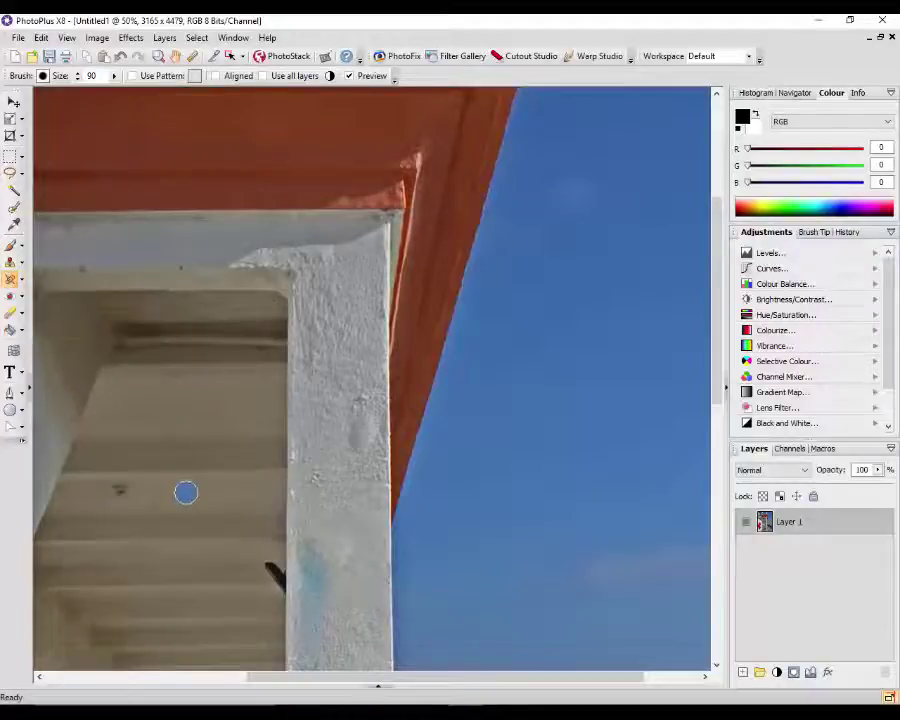
key("ctrl+minus")
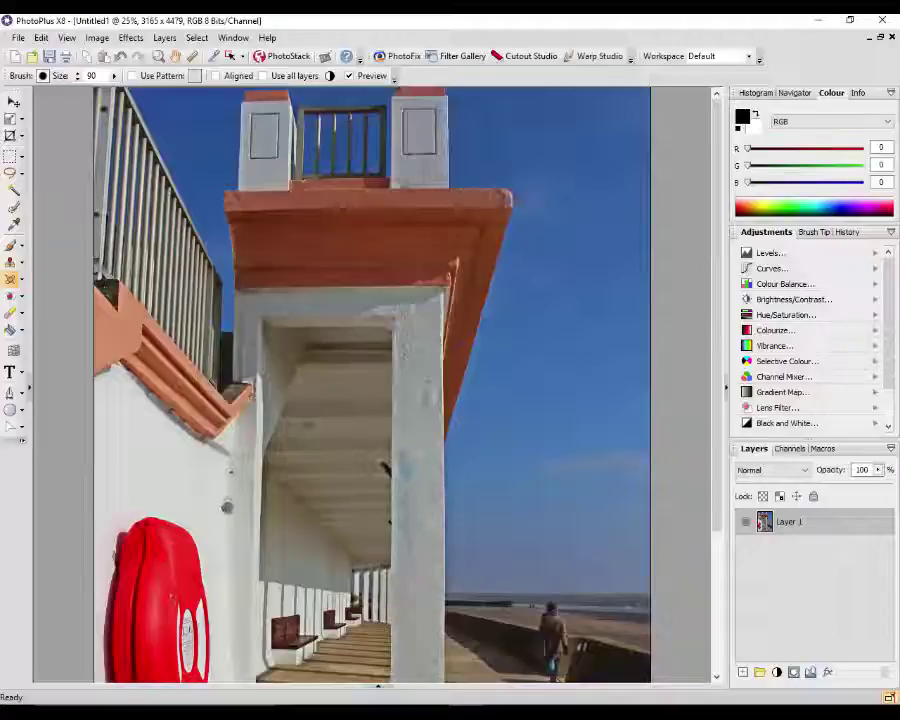
scroll(239, 502, "up", 2)
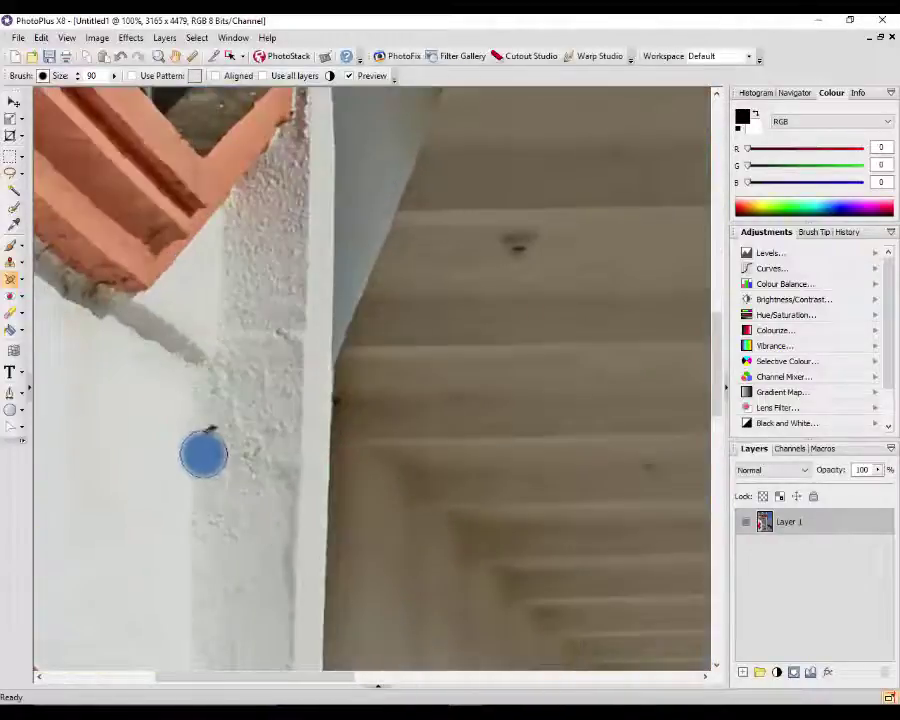
scroll(210, 436, "up", 1)
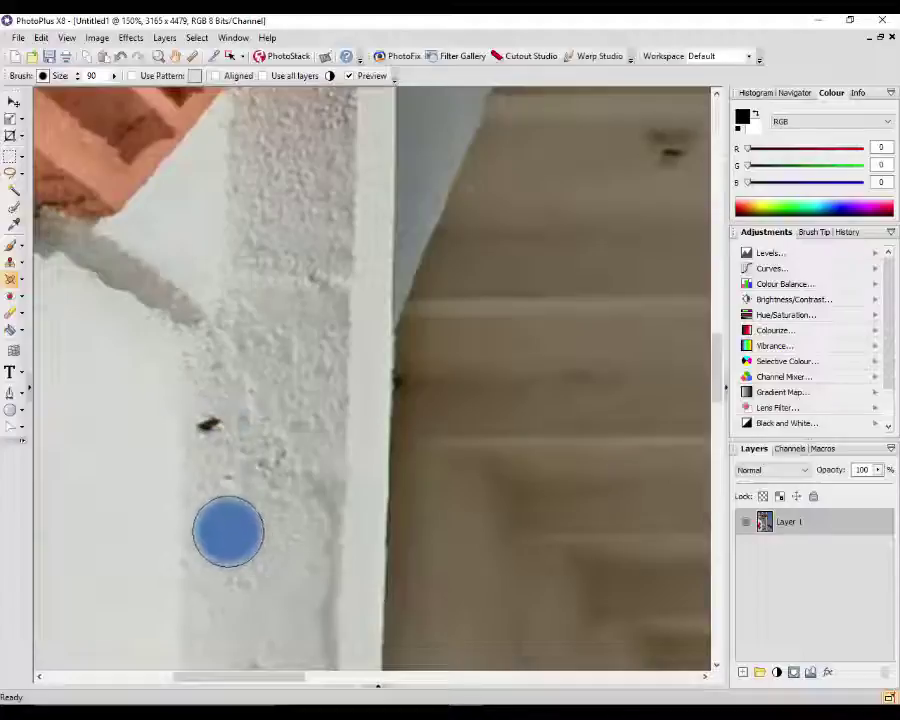
left_click_drag(229, 531, 254, 478)
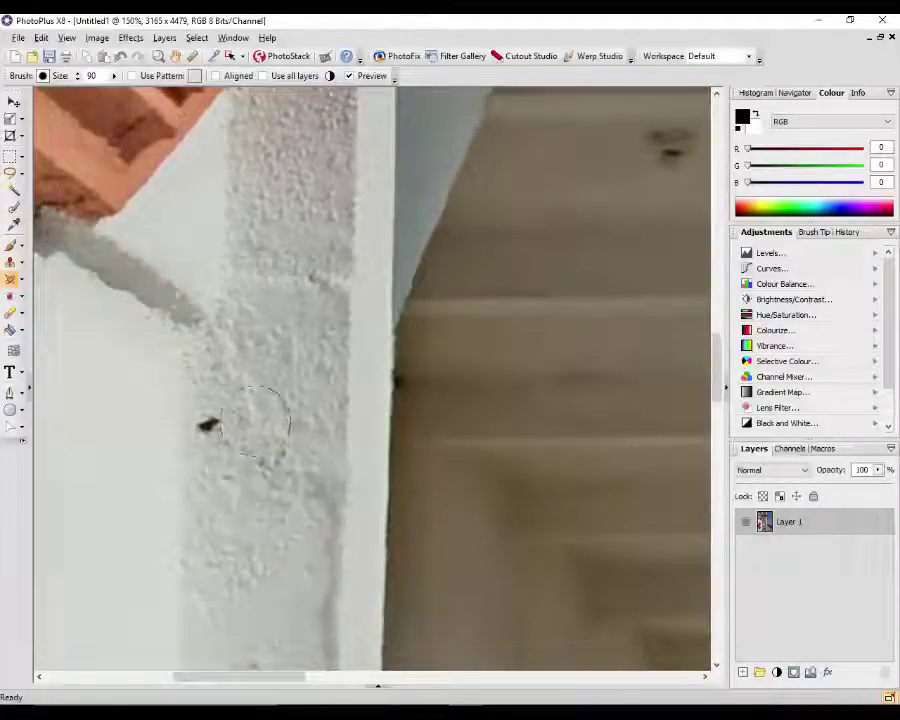
left_click(223, 422)
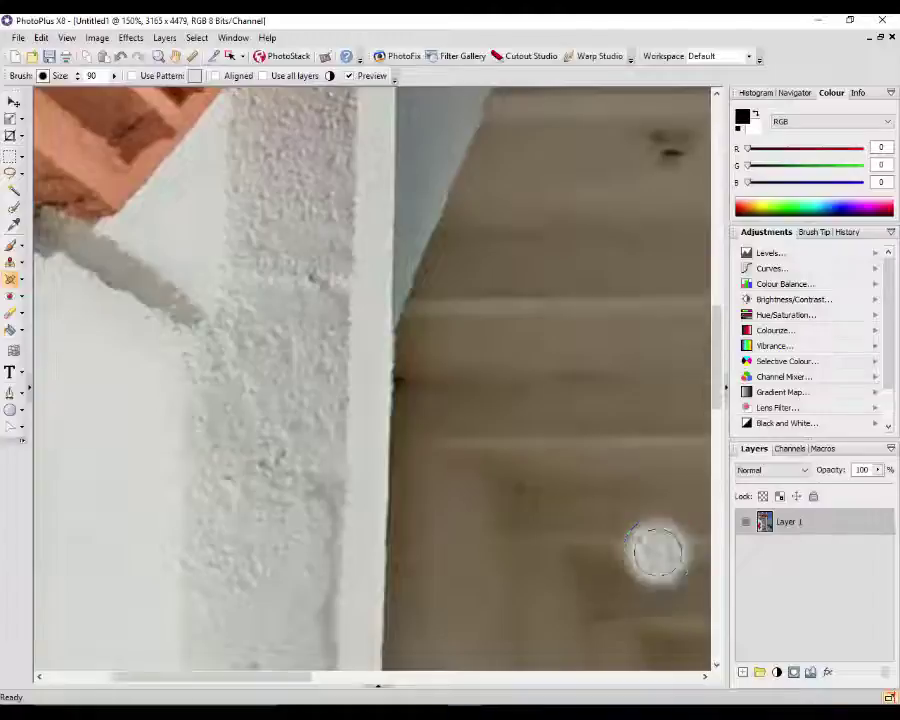
Step: Cover the pale stain on the pavement beside the pillar's lower part with nearby paving texture using the Scratch Remover
scroll(655, 551, "down", 2)
scroll(628, 577, "down", 2)
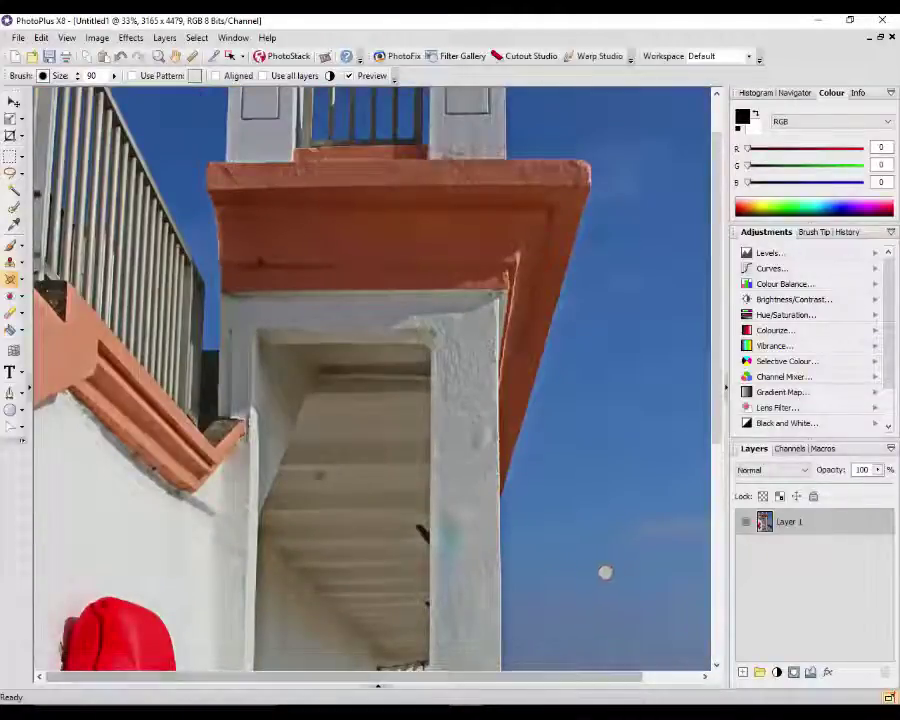
left_click_drag(716, 430, 738, 648)
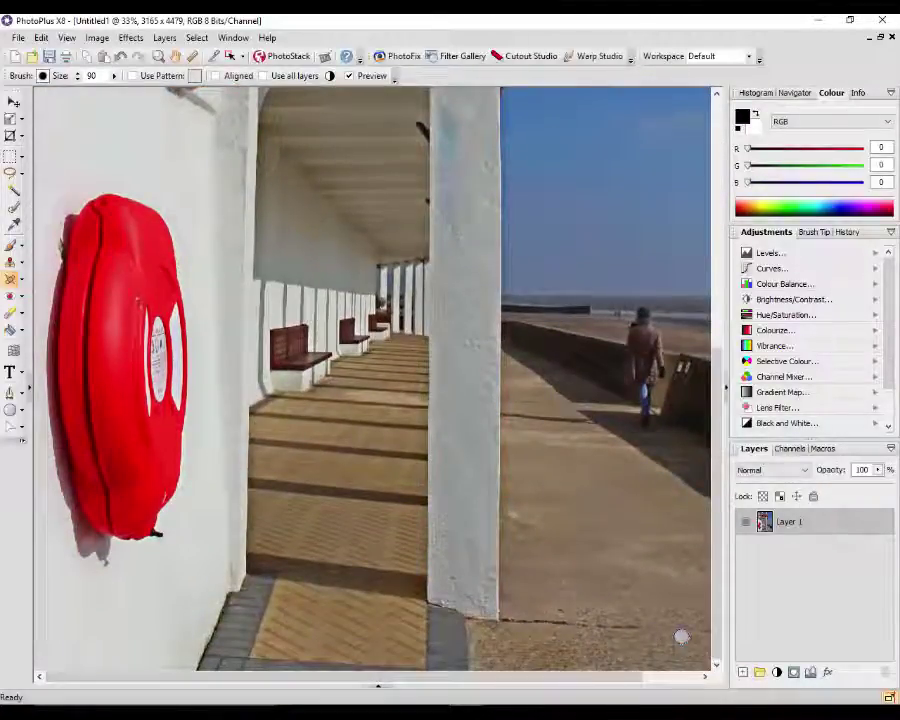
left_click_drag(569, 678, 638, 692)
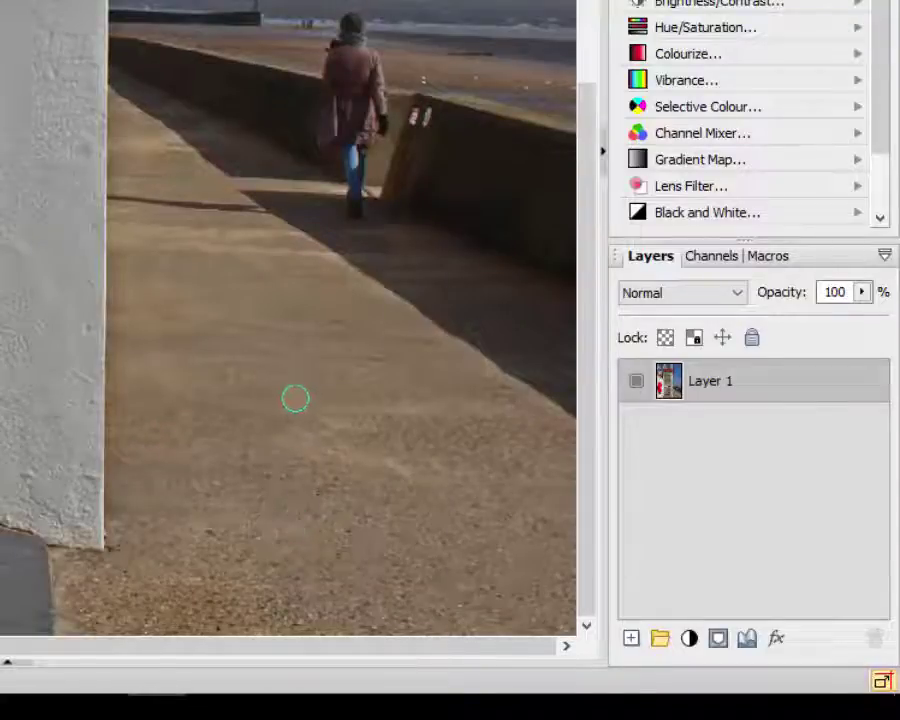
key("ctrl+minus")
key("ctrl+minus")
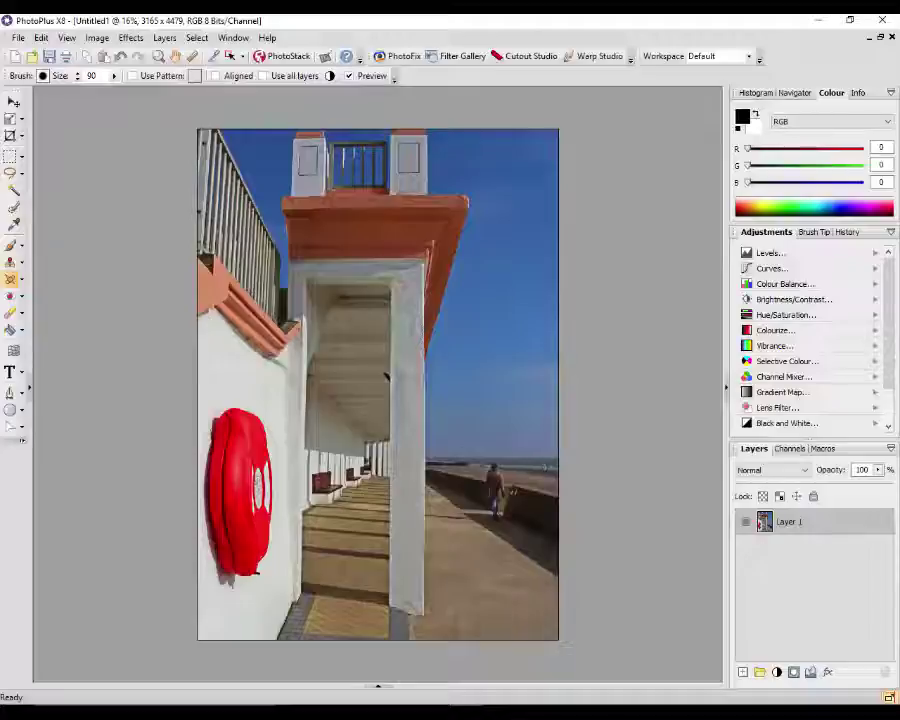
Step: Switch to the unretouched photo in the Untitled2 document and activate the Patch Tool
left_click(378, 688)
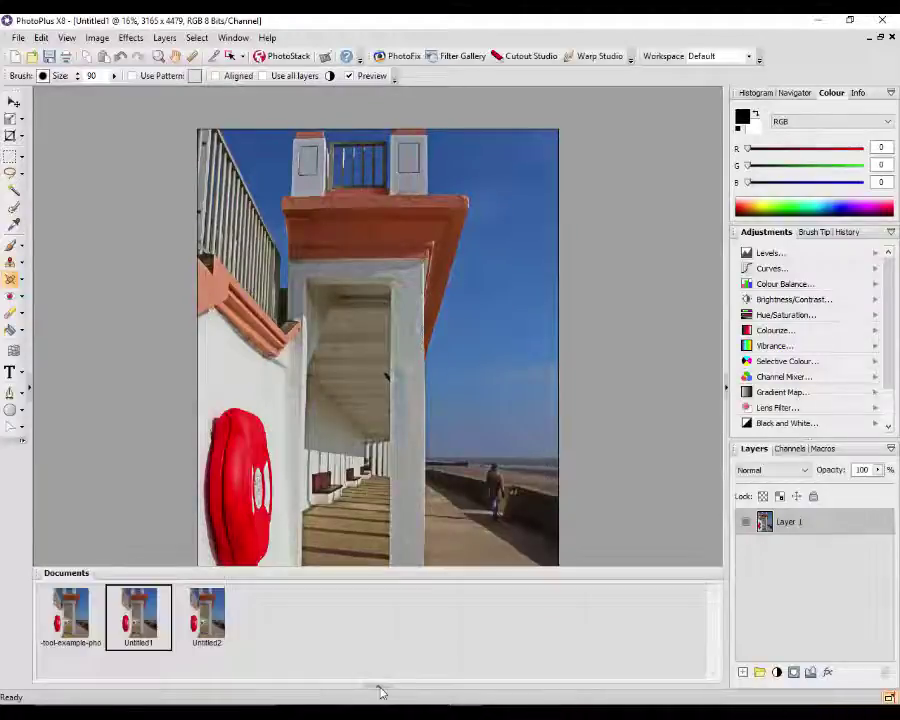
left_click(205, 617)
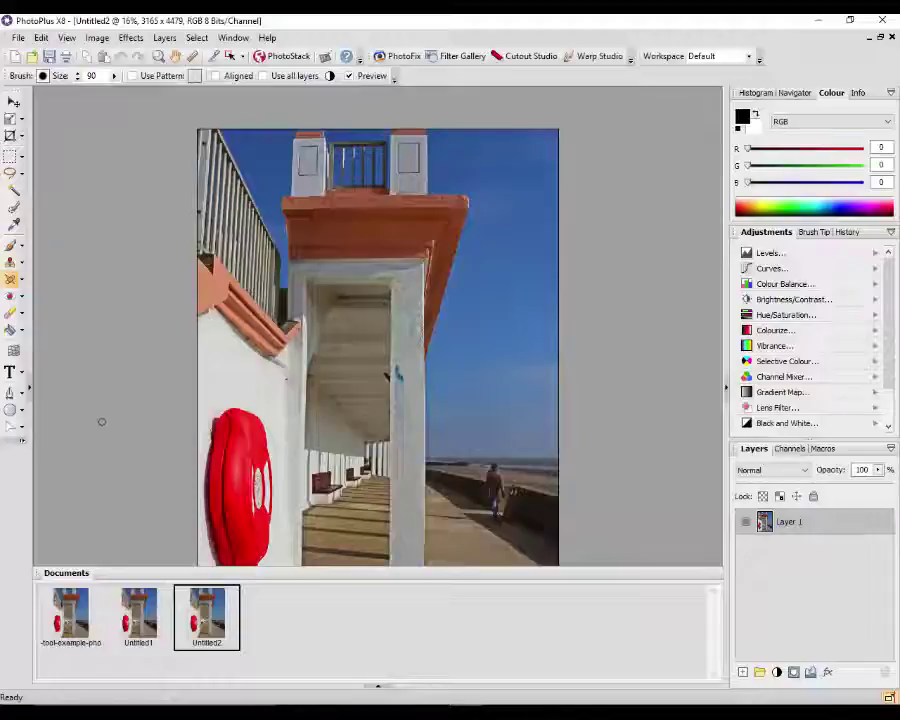
left_click(22, 281)
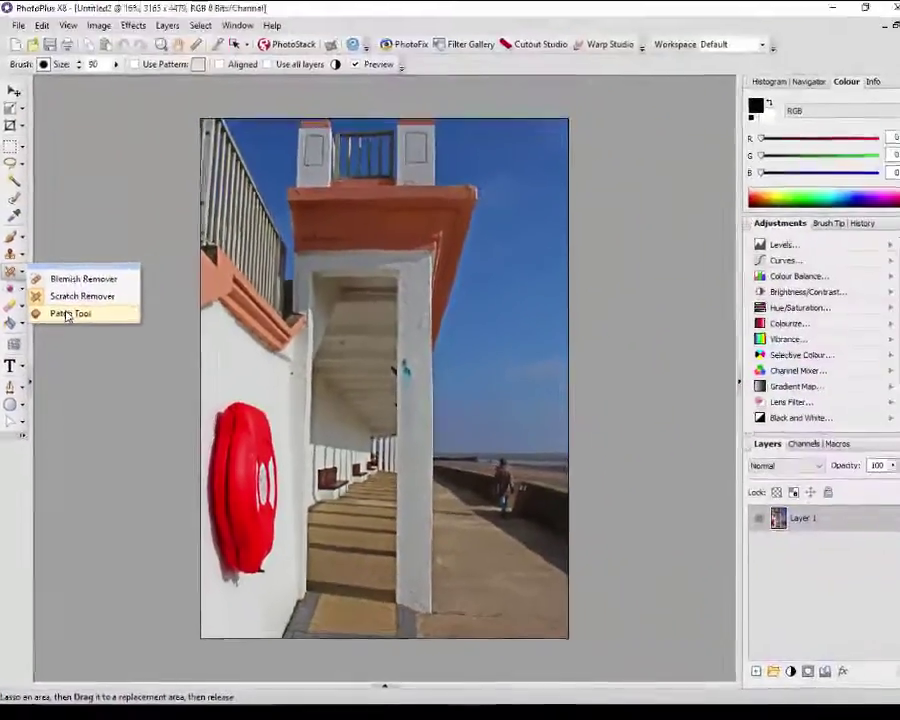
left_click(100, 107)
Step: Outline the blue-green stain and its streak on the pillar with the Patch Tool and patch it from clean plaster above
scroll(452, 437, "up", 2)
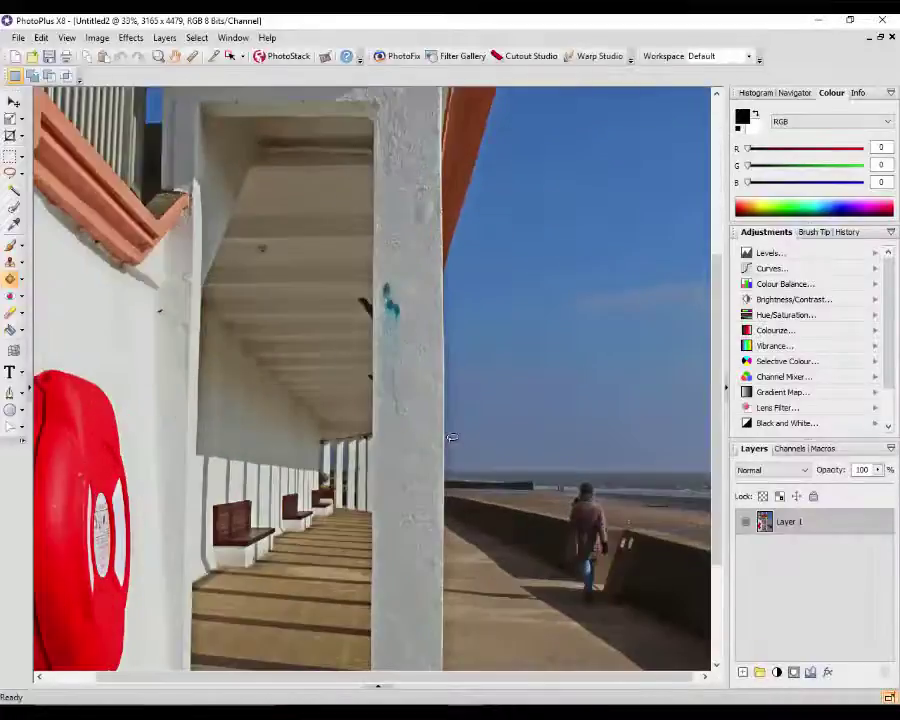
scroll(452, 437, "up", 2)
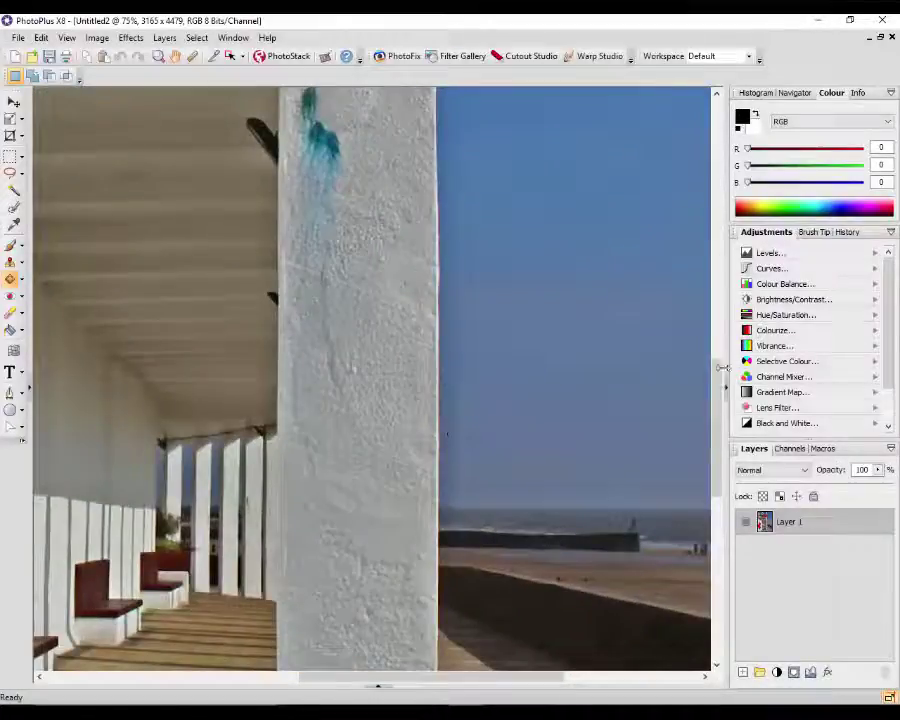
left_click_drag(716, 380, 715, 342)
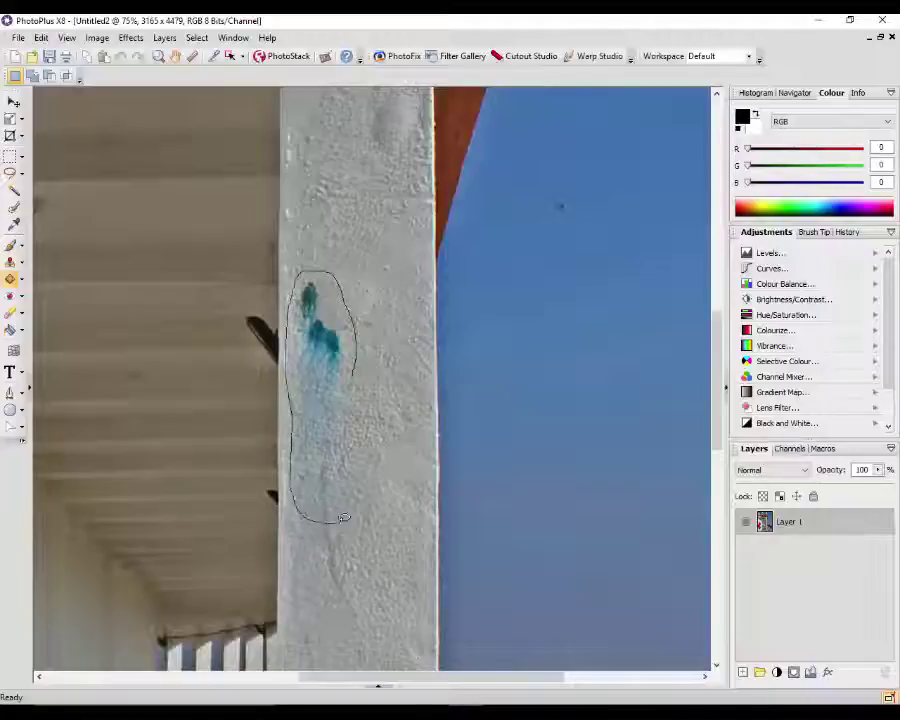
mouse_move(343, 517)
left_mouse_down()
mouse_move(367, 465)
mouse_move(356, 370)
left_mouse_up()
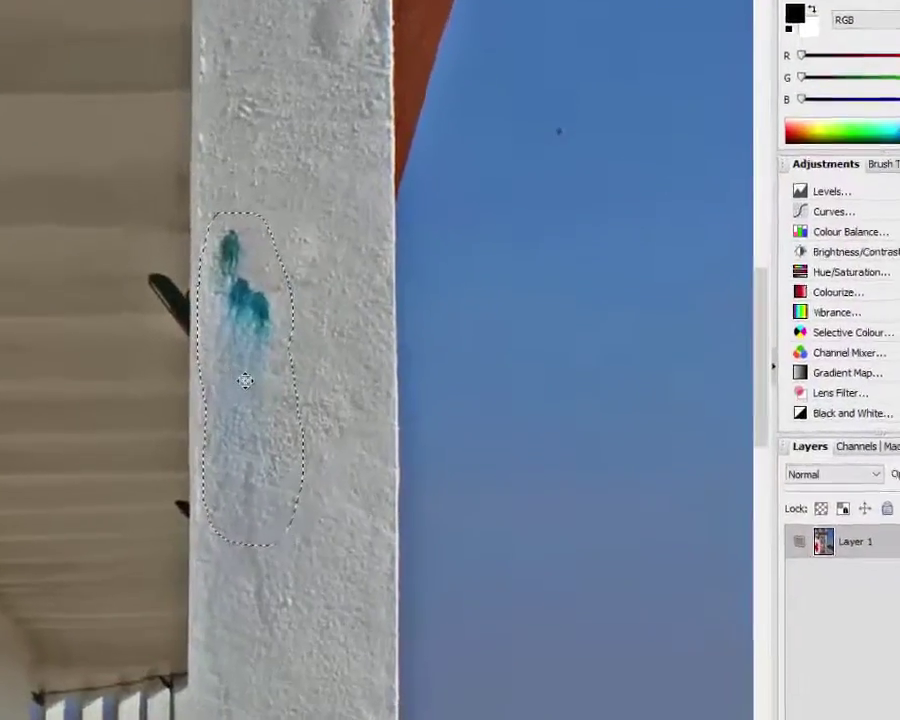
left_click_drag(240, 372, 324, 146)
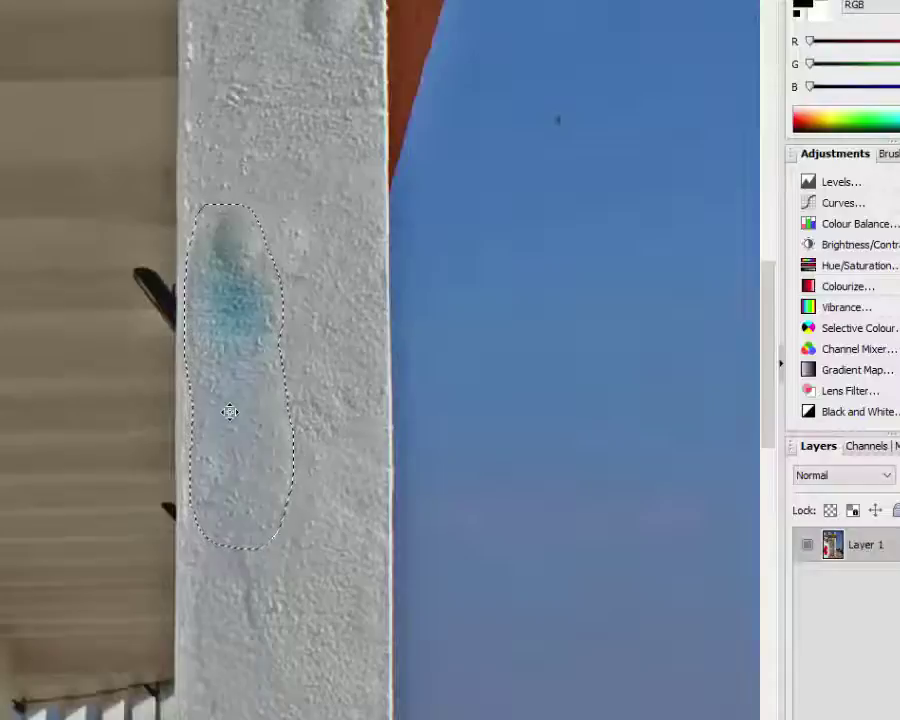
Step: Repeatedly patch the outlined pillar stain with clean plaster from below, beside and above it, and deselect the area
left_click_drag(240, 428, 317, 533)
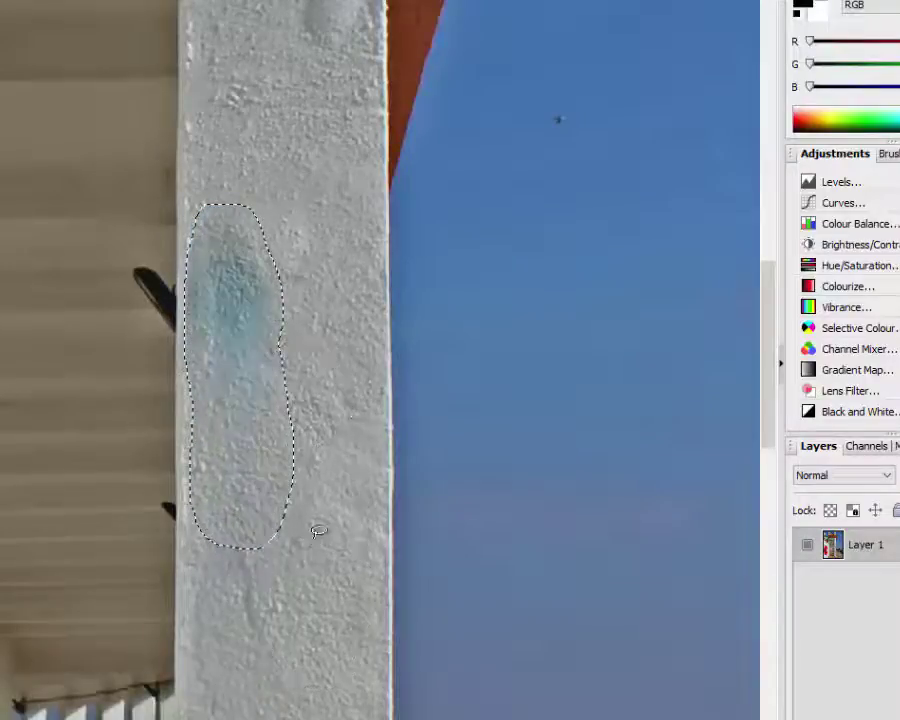
left_click_drag(233, 456, 263, 200)
left_click_drag(295, 463, 320, 487)
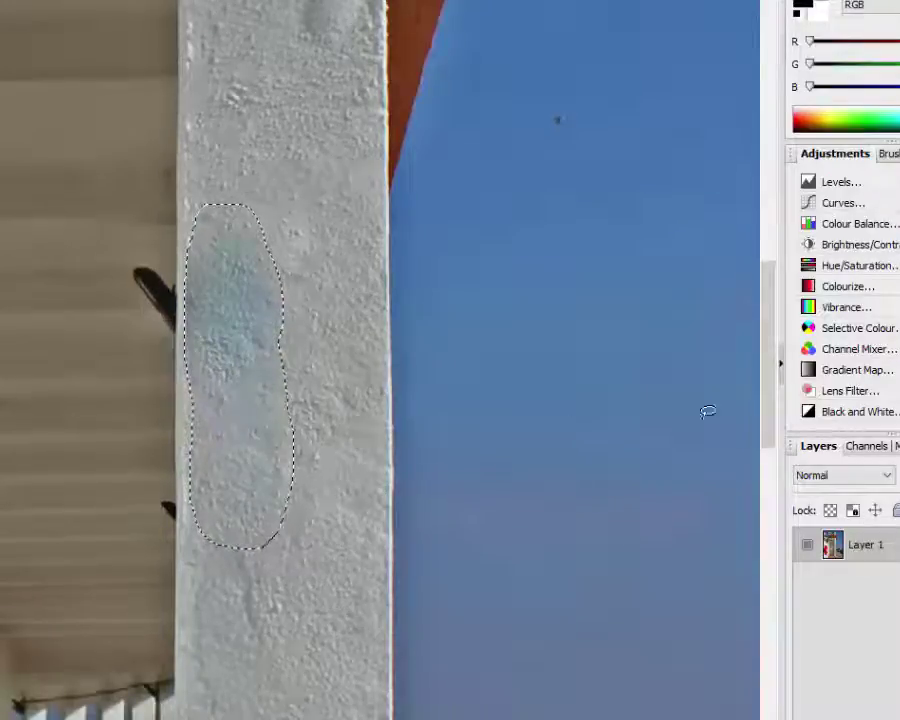
left_click_drag(770, 357, 776, 402)
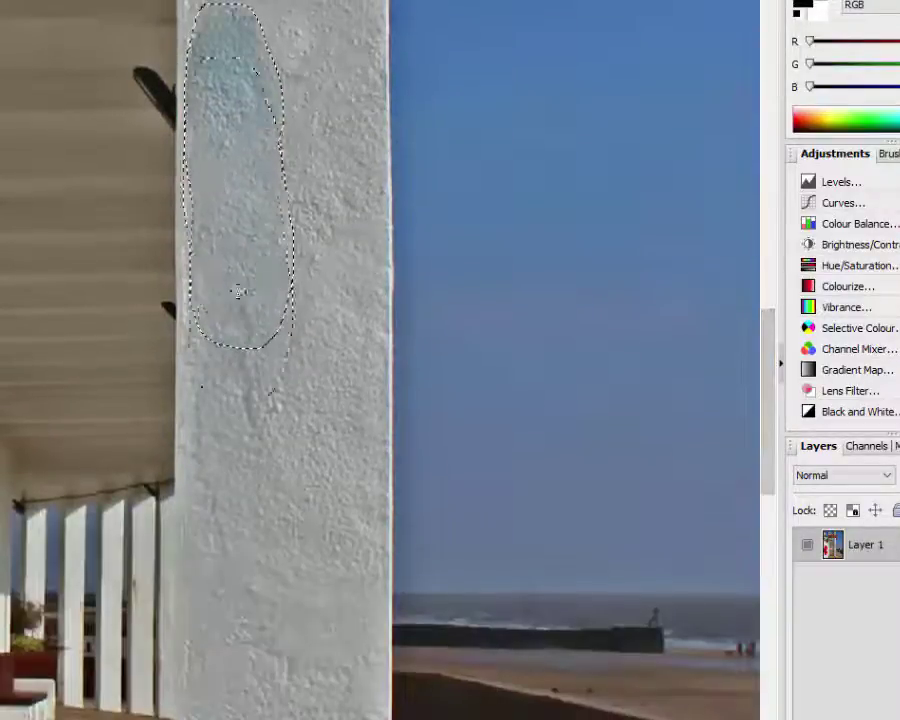
left_click_drag(238, 291, 269, 530)
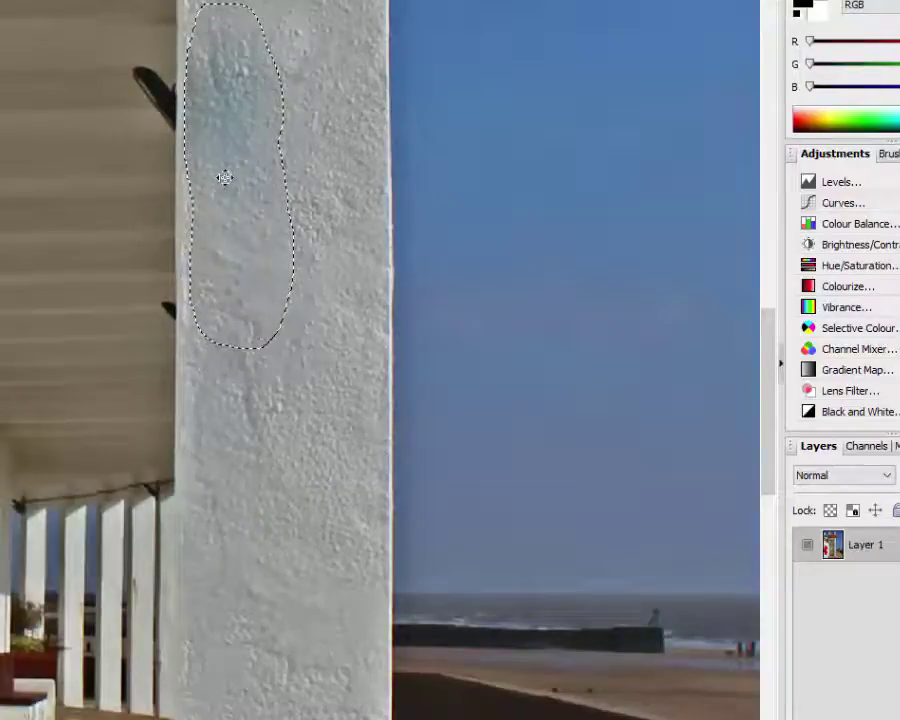
left_click_drag(225, 177, 300, 169)
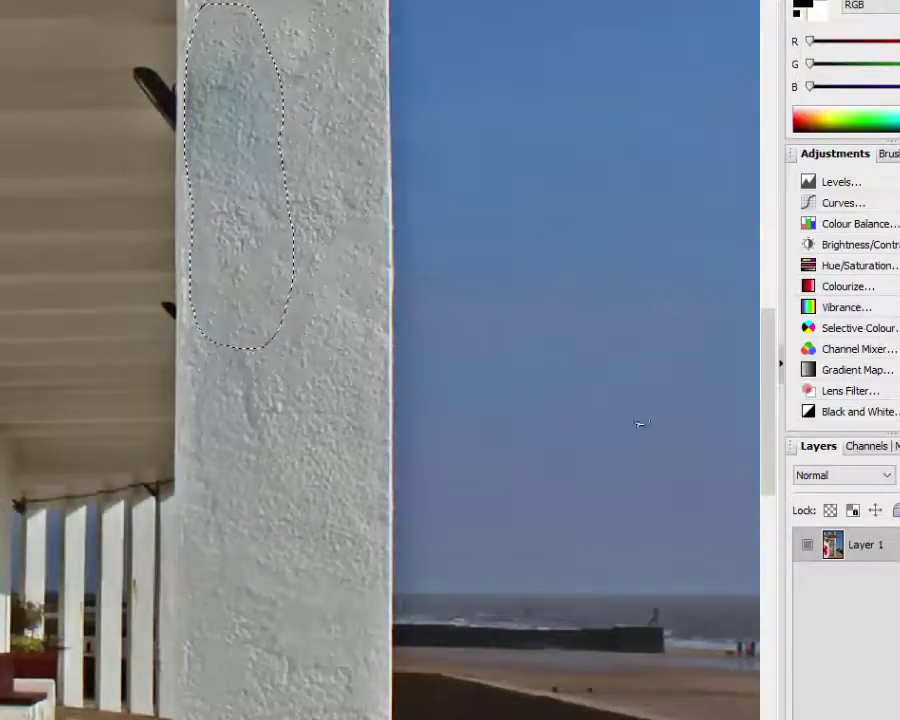
left_click_drag(766, 386, 772, 296)
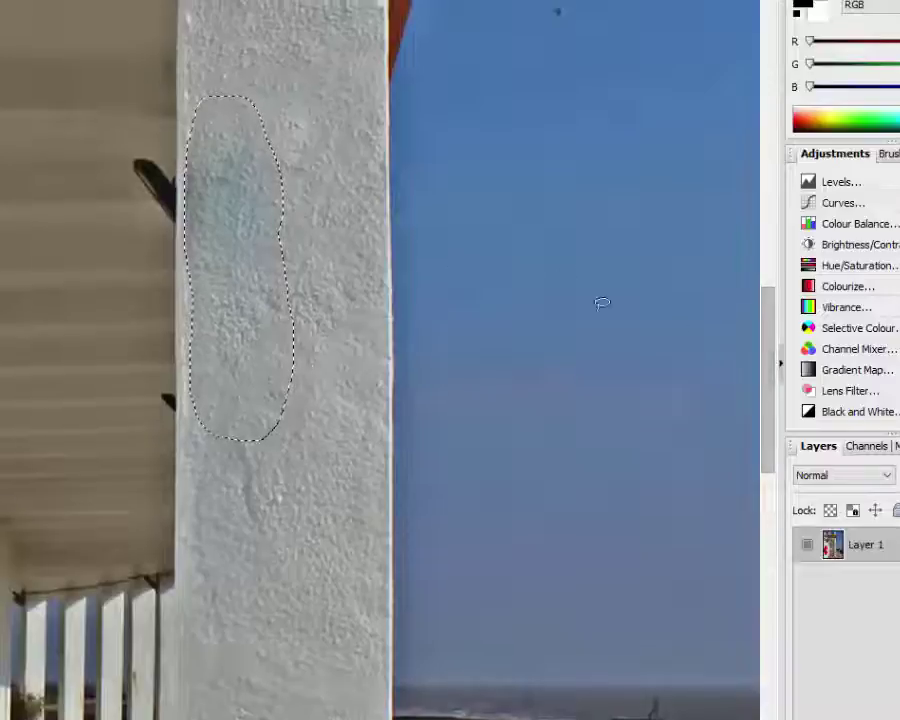
scroll(324, 464, "up", 3)
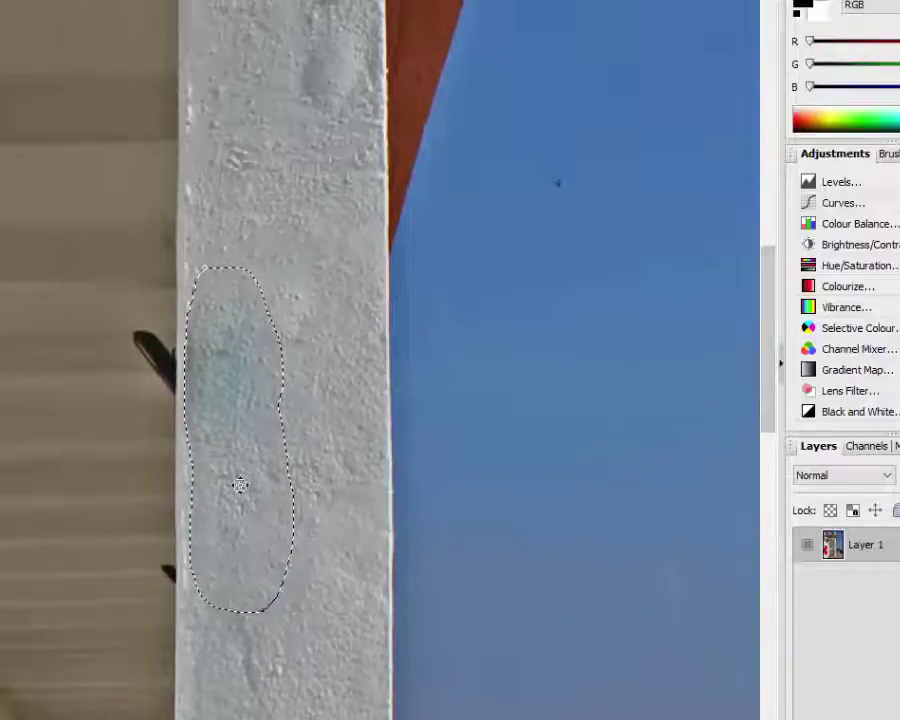
left_click_drag(240, 485, 290, 192)
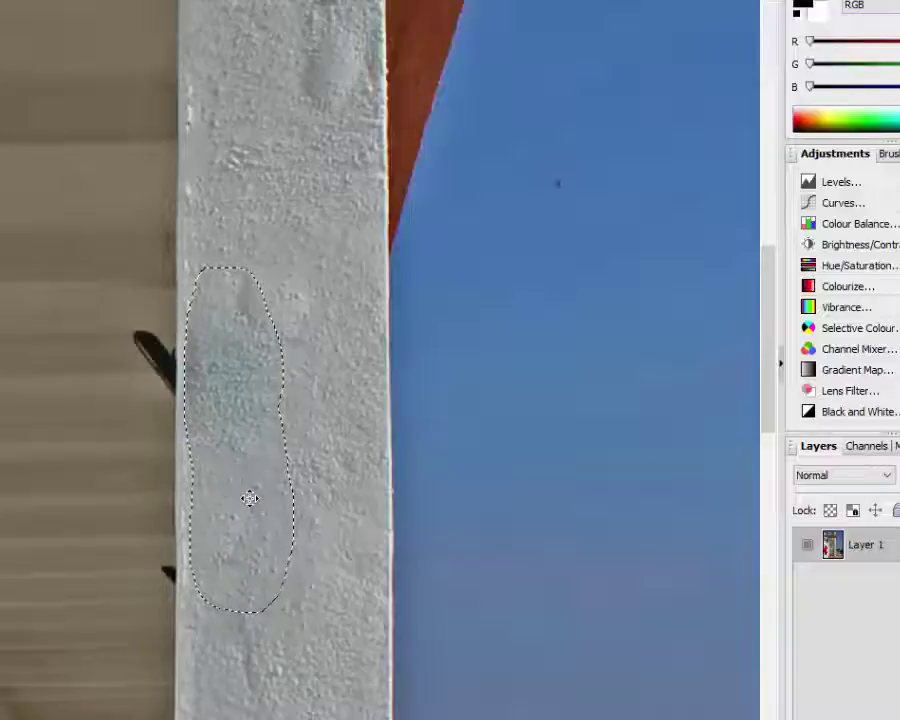
key("ctrl+d")
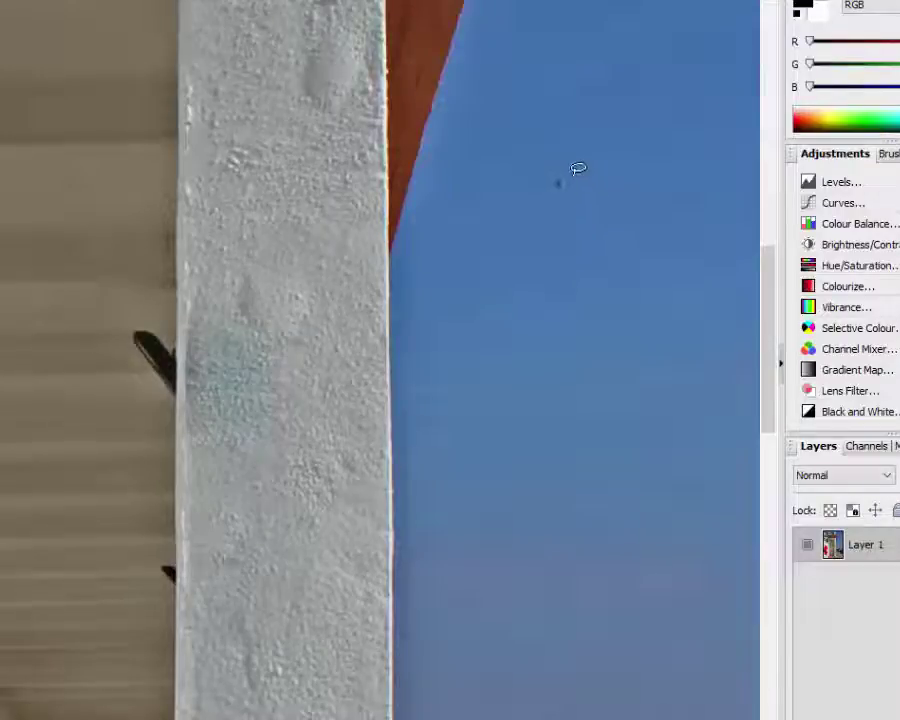
Step: Outline the dark speck in the sky beside the roof, patch it with clear blue sky, and deselect
mouse_move(552, 165)
left_mouse_down()
mouse_move(574, 203)
mouse_move(583, 189)
mouse_move(576, 170)
mouse_move(567, 190)
mouse_move(569, 183)
mouse_move(589, 151)
left_mouse_up()
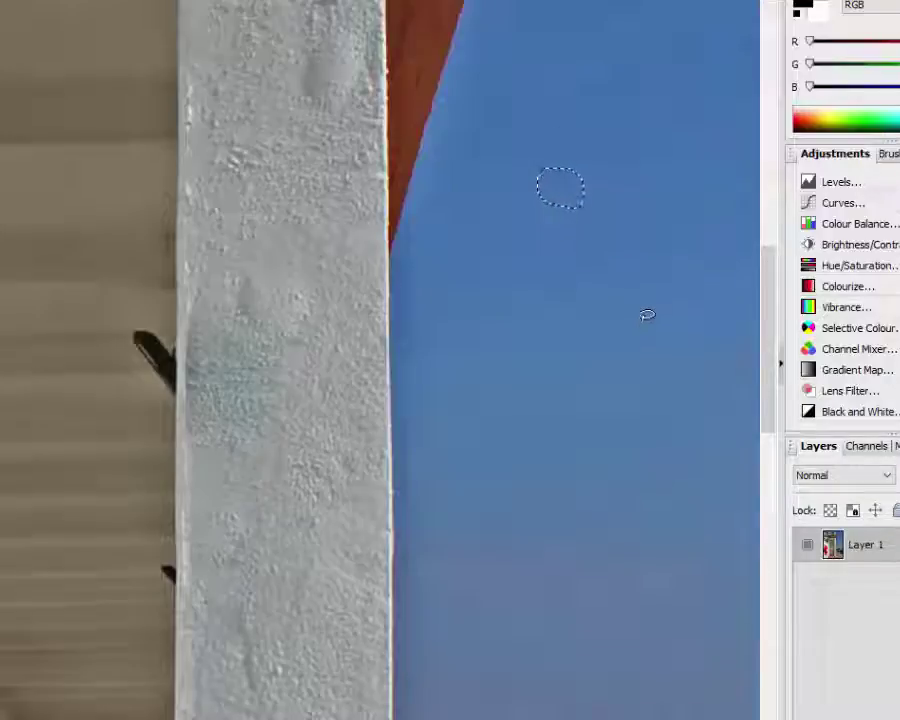
key("ctrl+d")
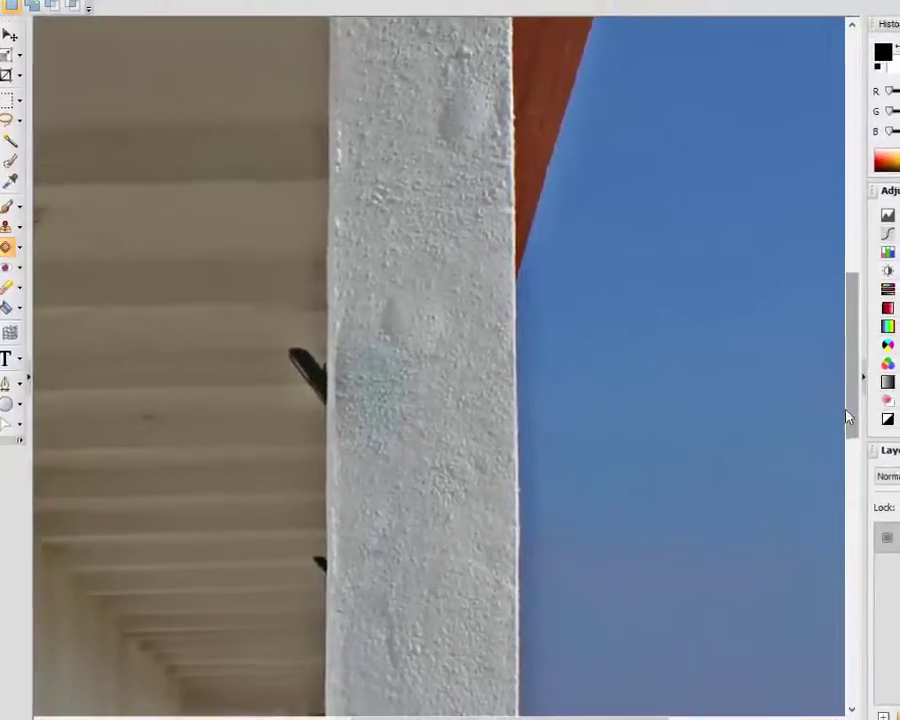
Step: Outline the pale stain on the pavement beside the pillar, patch it with nearby paving, deselect, and show the wider photo
left_click_drag(845, 408, 853, 655)
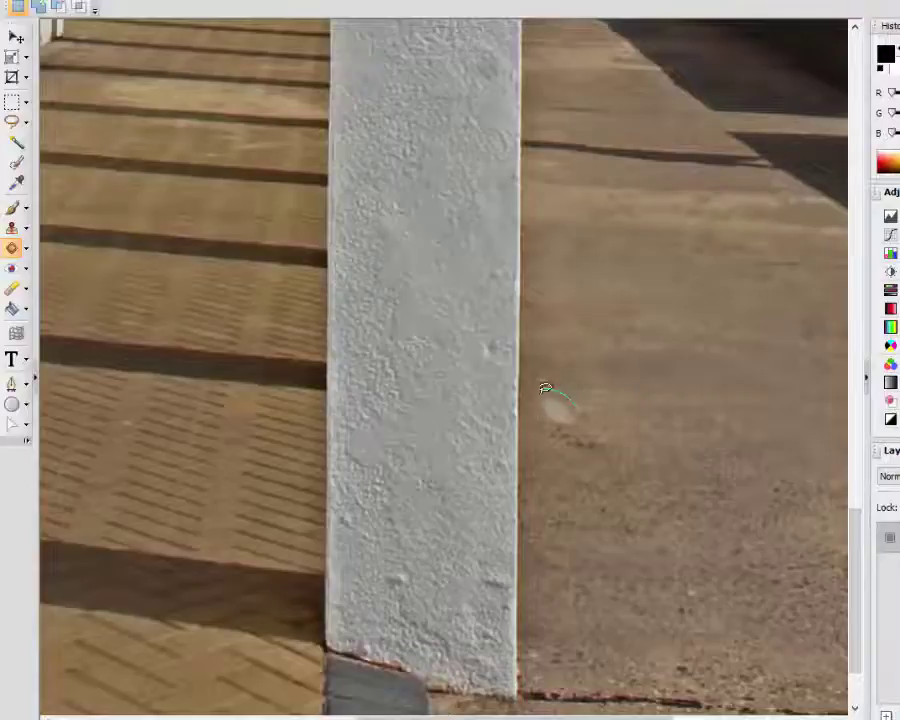
mouse_move(551, 427)
left_mouse_down()
mouse_move(594, 426)
mouse_move(595, 409)
mouse_move(576, 397)
mouse_move(569, 424)
mouse_move(586, 411)
mouse_move(623, 411)
mouse_move(606, 378)
left_mouse_up()
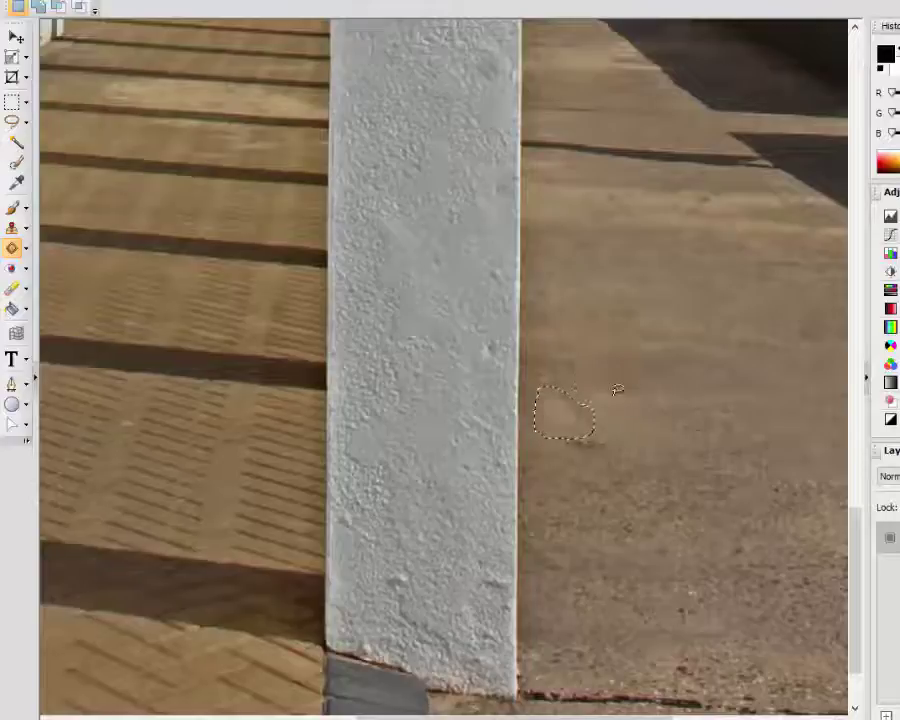
left_click_drag(570, 418, 602, 482)
left_click_drag(565, 415, 563, 362)
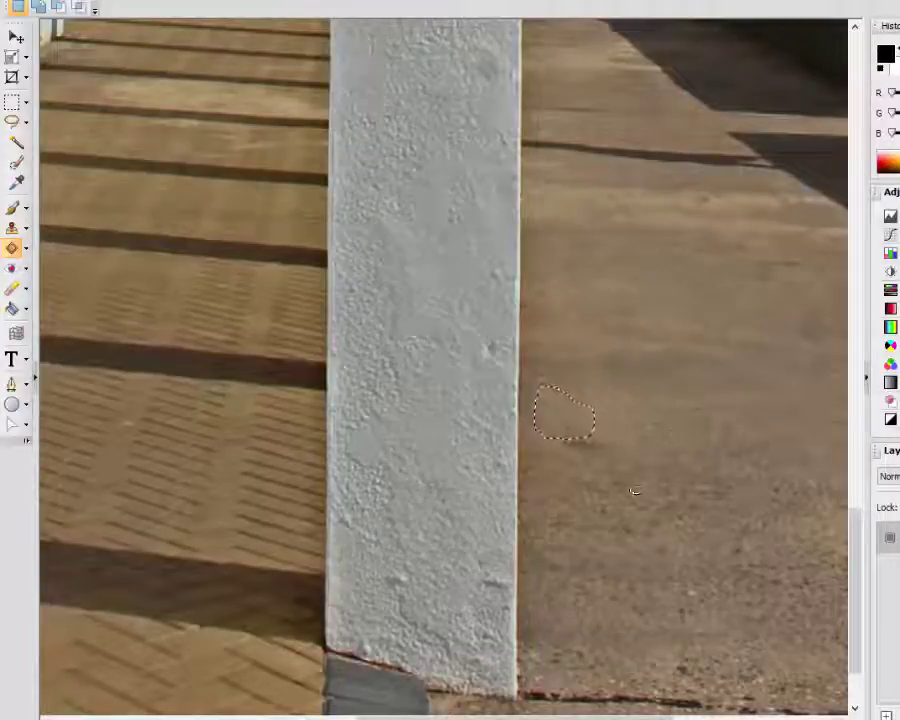
key("ctrl+d")
key("ctrl+0")
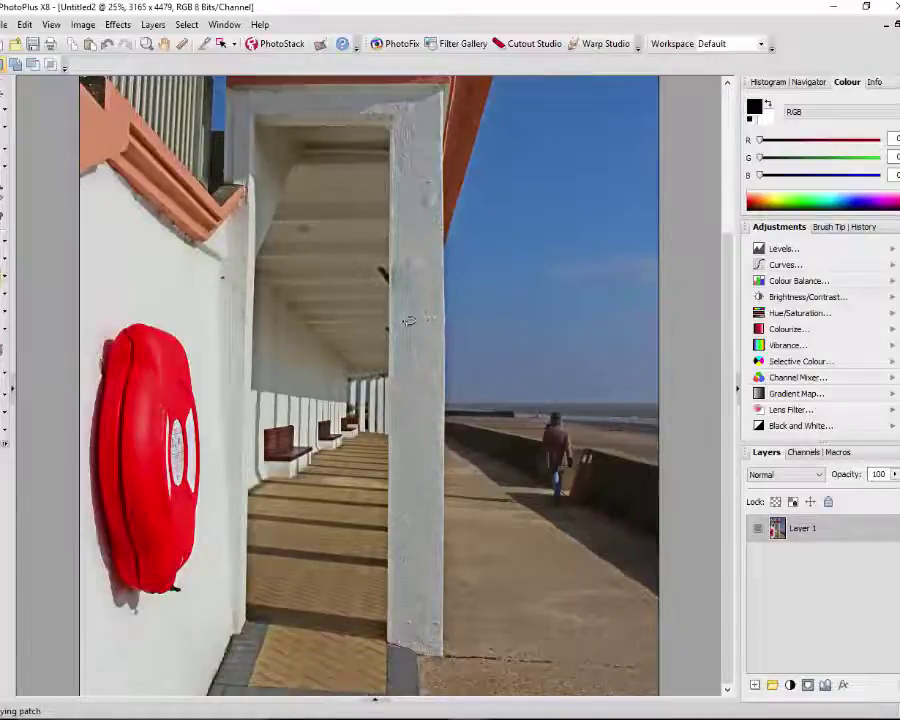
Step: Outline the dark speck on the rough plaster left of the covered walkway, patch it with nearby plaster, and show the whole photo
scroll(197, 292, "up", 4)
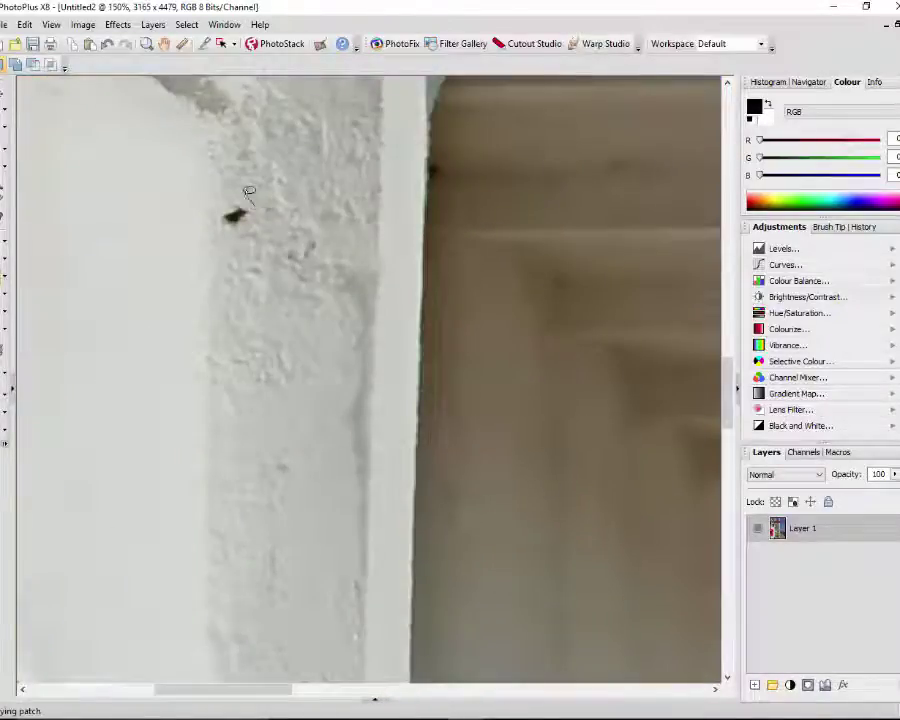
mouse_move(249, 192)
left_mouse_down()
mouse_move(218, 211)
mouse_move(263, 209)
mouse_move(252, 190)
mouse_move(222, 190)
mouse_move(218, 235)
mouse_move(250, 233)
mouse_move(265, 203)
mouse_move(250, 191)
mouse_move(246, 263)
left_mouse_up()
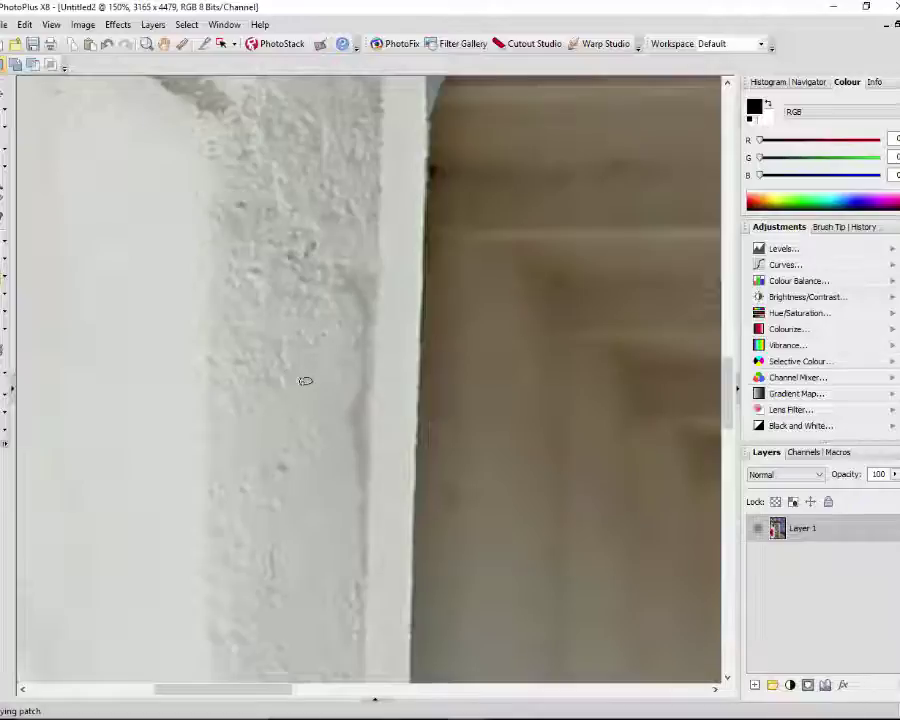
scroll(297, 366, "down", 4)
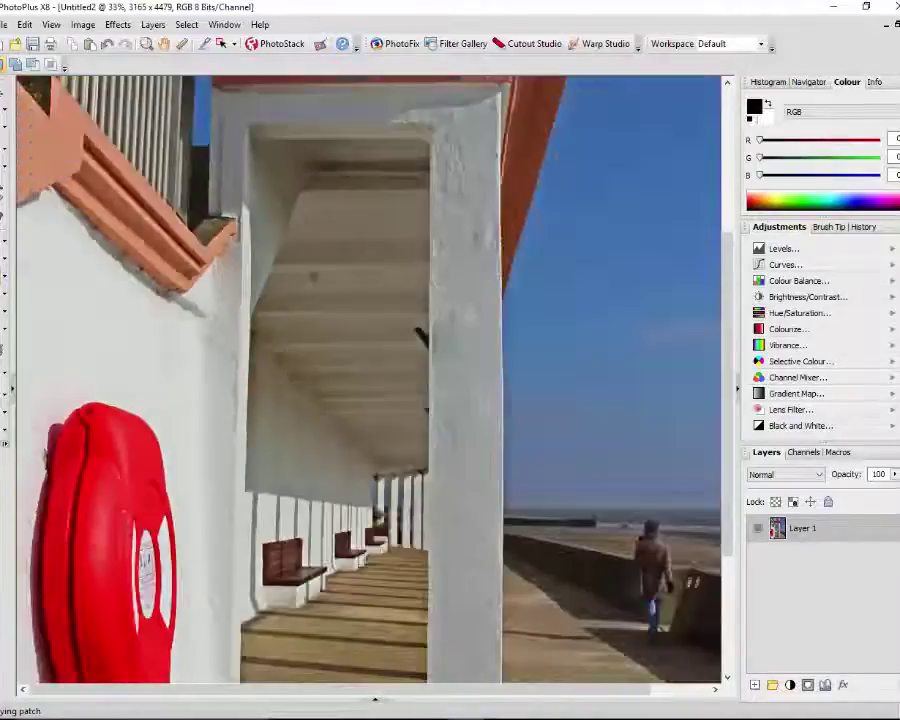
scroll(500, 390, "down", 2)
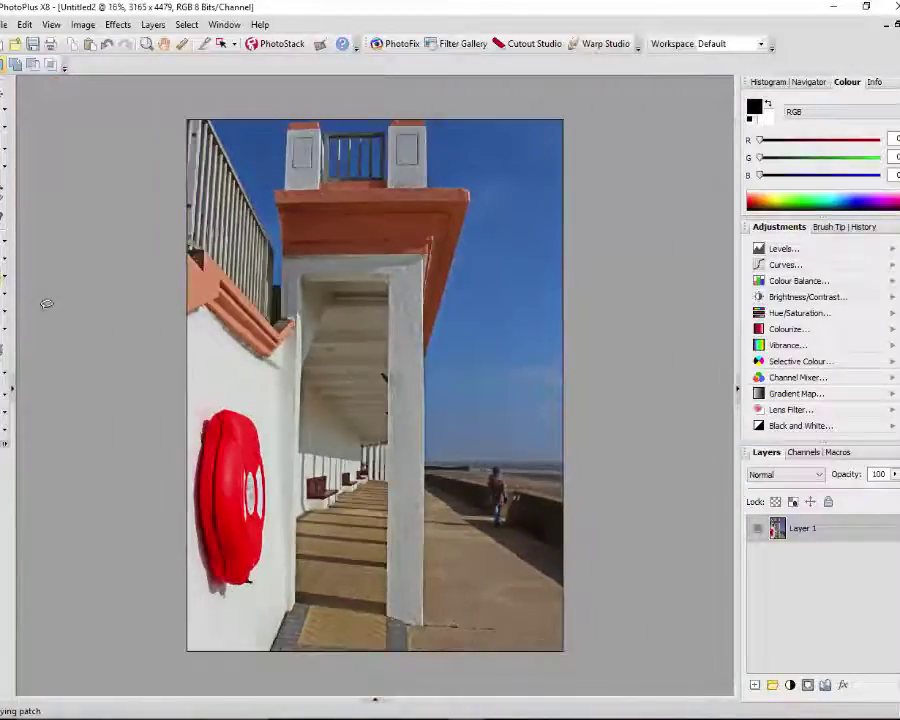
scroll(50, 298, "up", 1)
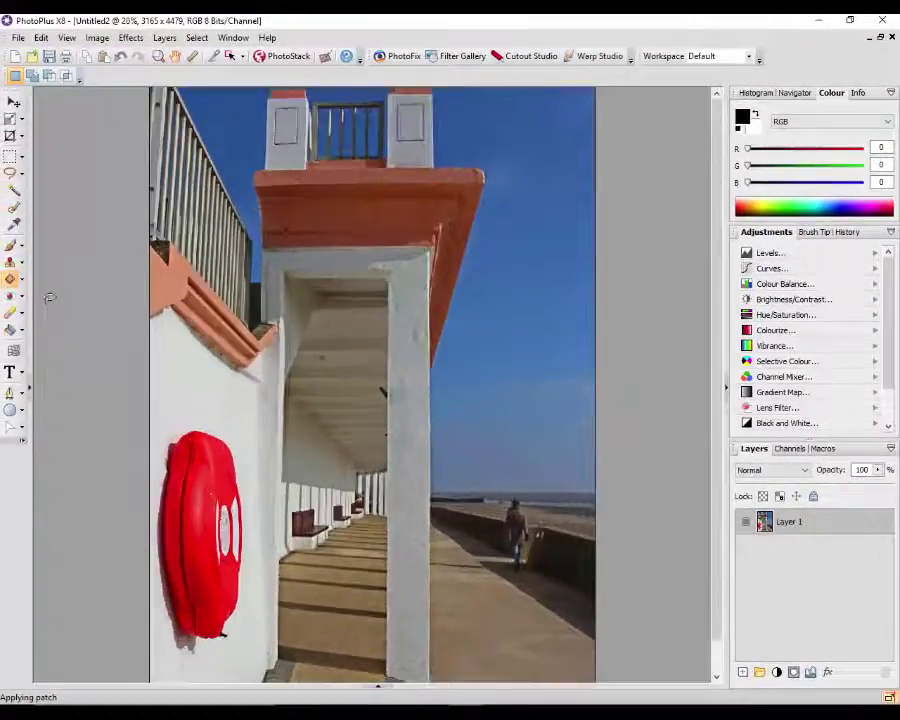
left_click(24, 263)
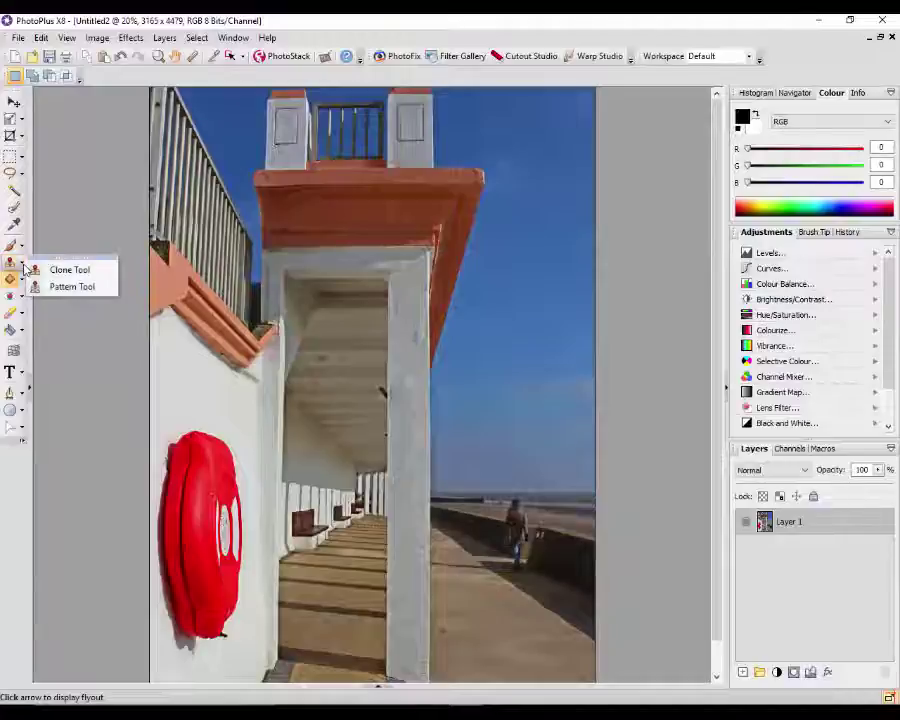
left_click(24, 281)
left_click(24, 282)
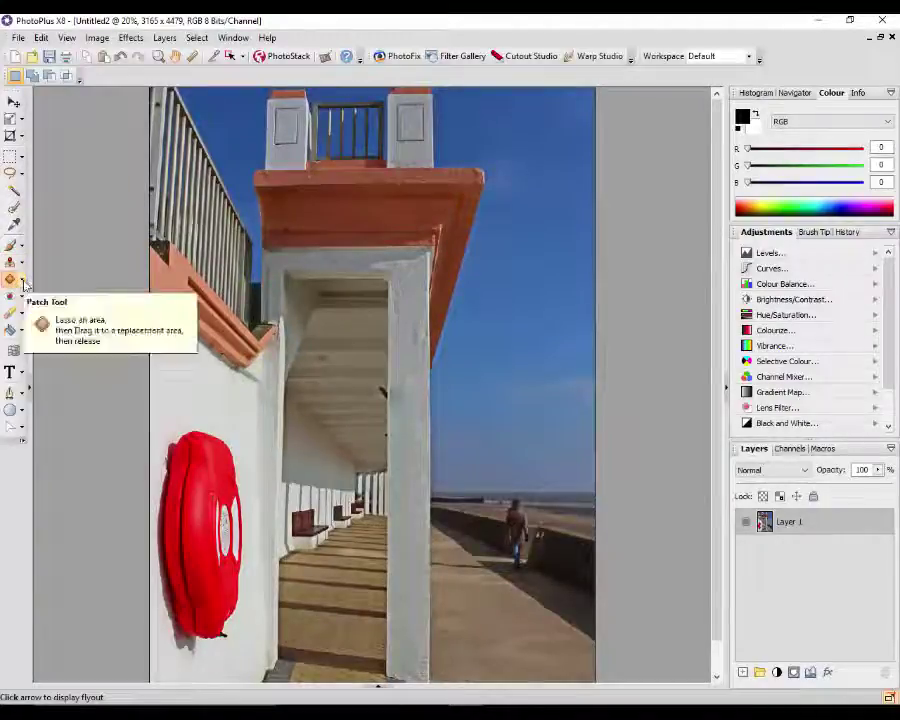
left_click(24, 282)
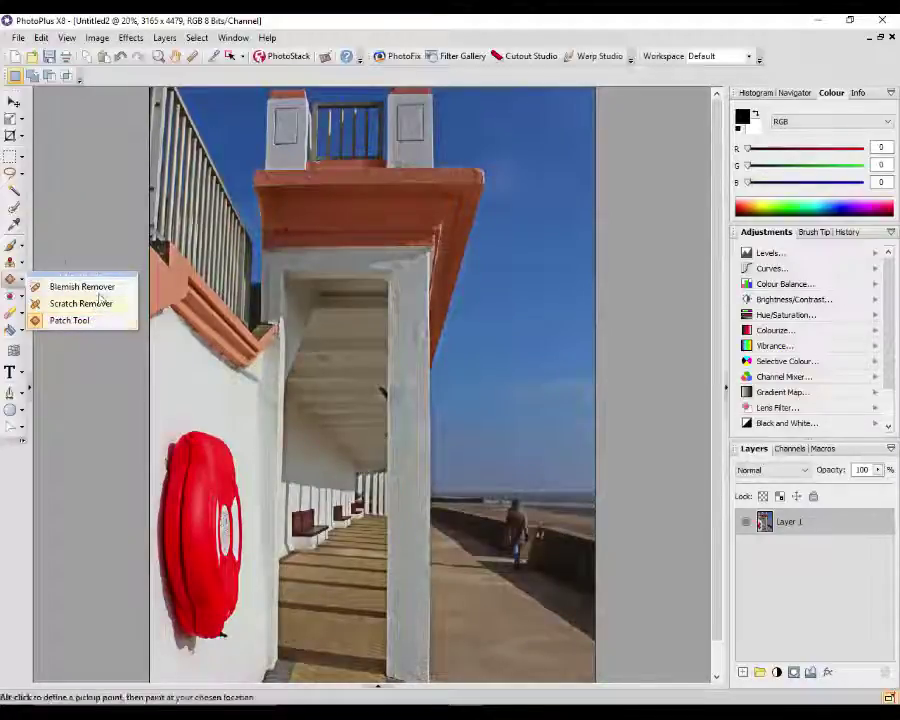
left_click(16, 269)
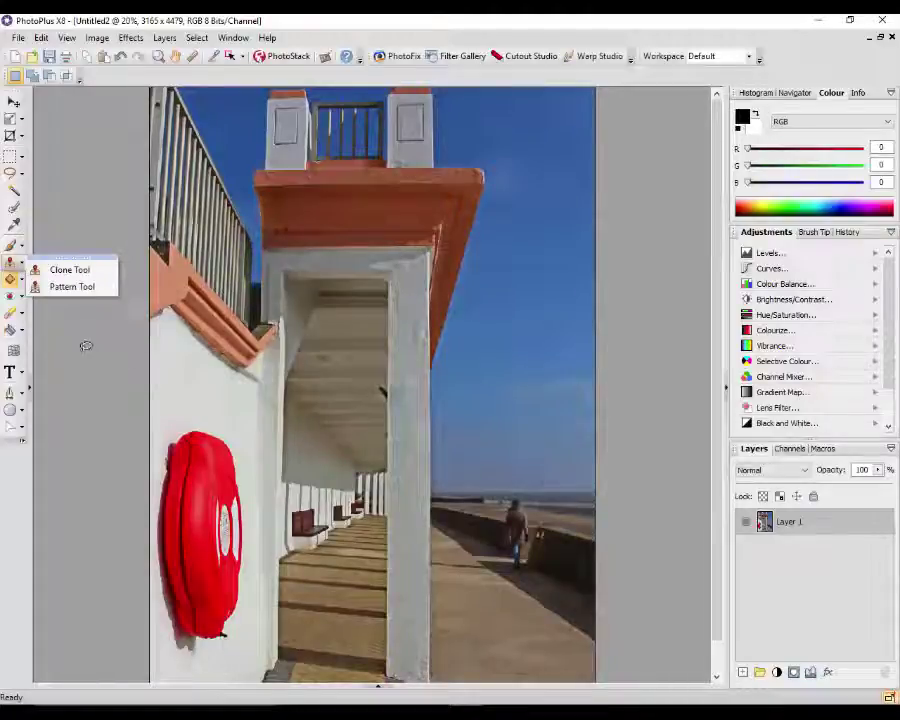
left_click(16, 516)
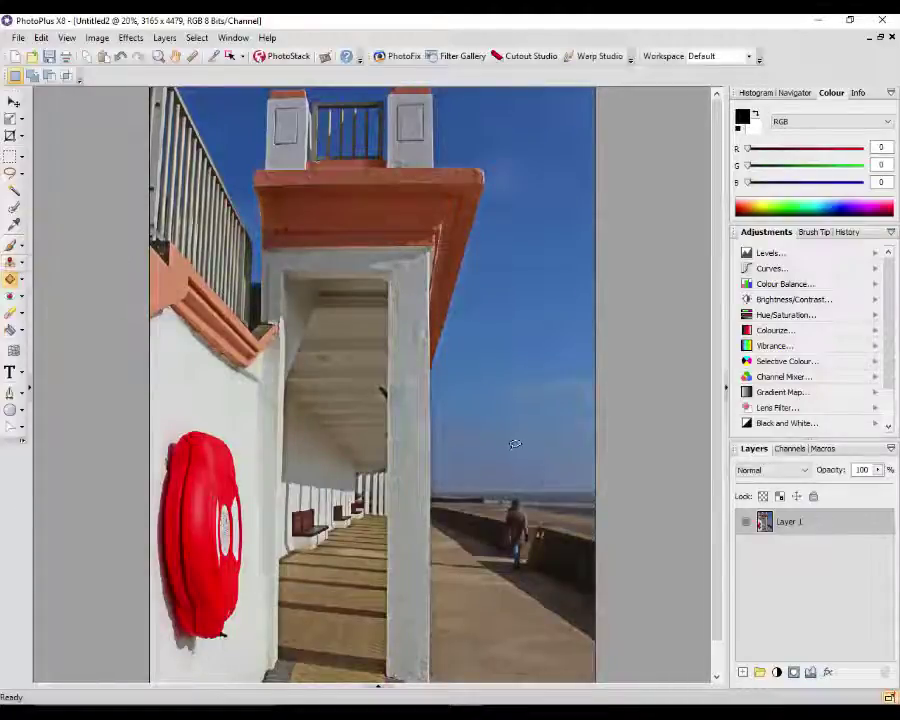
scroll(653, 425, "down", 1)
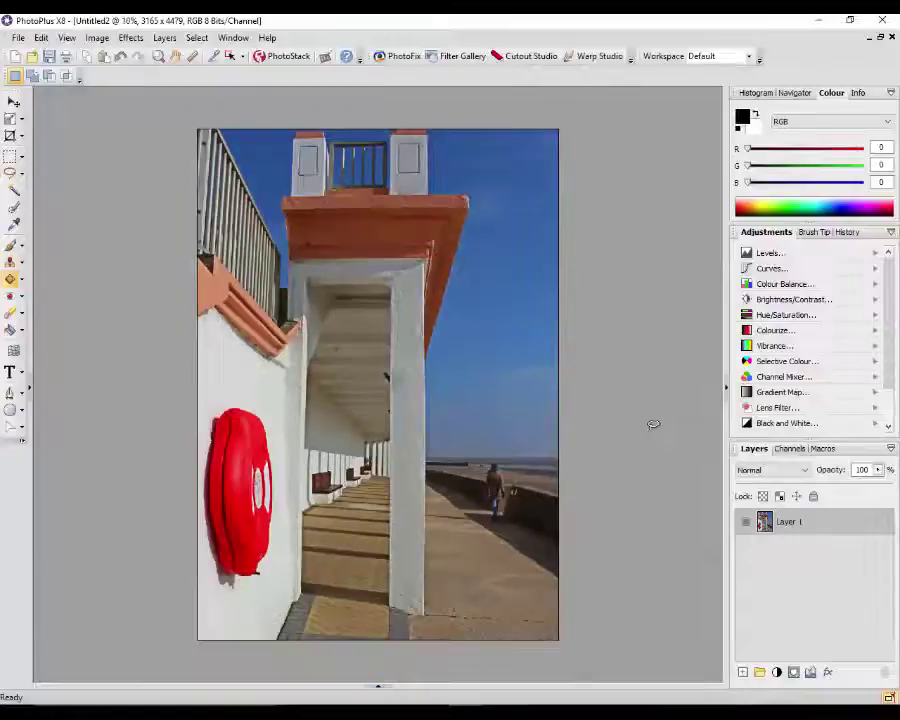